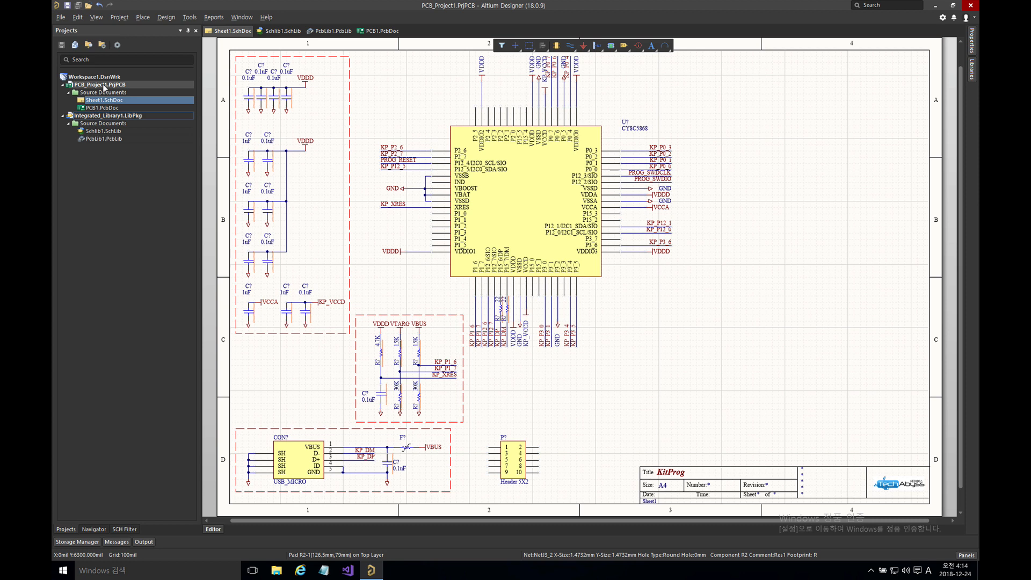
Review the Net Identifier Scope choices in the project options of PCB_Project1.PrjPCB and leave without changing them.
{"action": "right_click", "coordinate": [104, 87]}
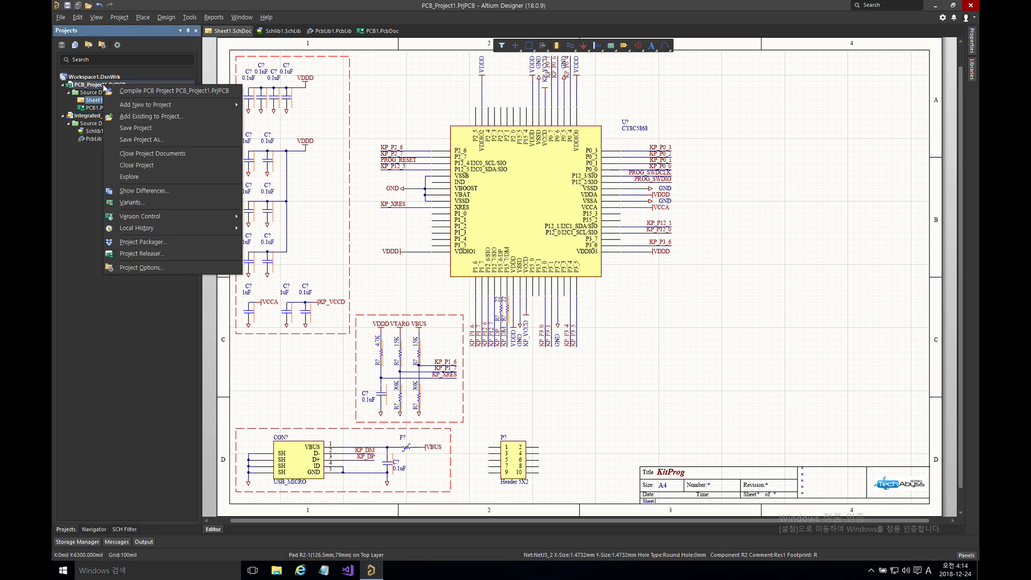
{"action": "left_click", "coordinate": [156, 268]}
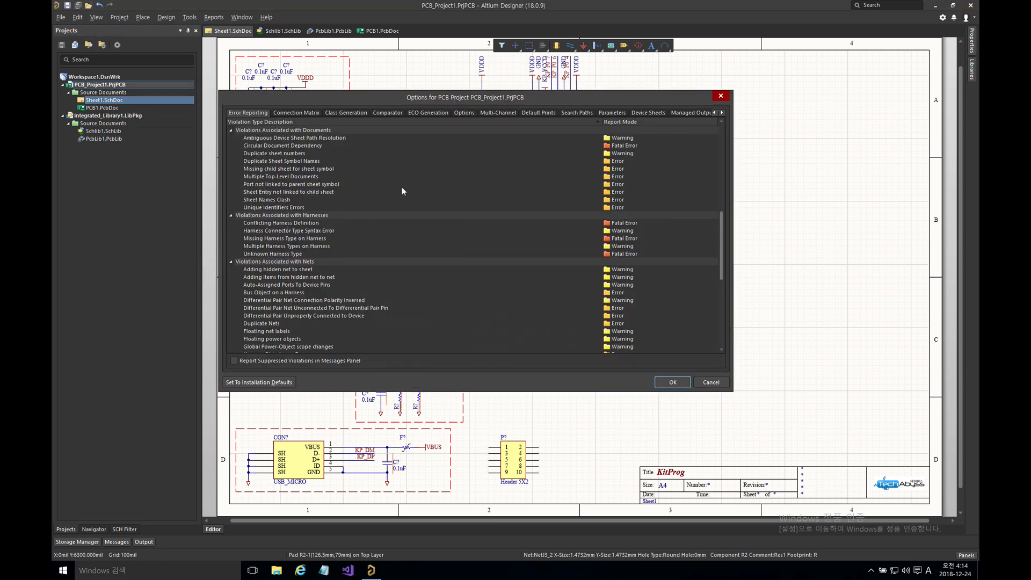
{"action": "left_click", "coordinate": [465, 114]}
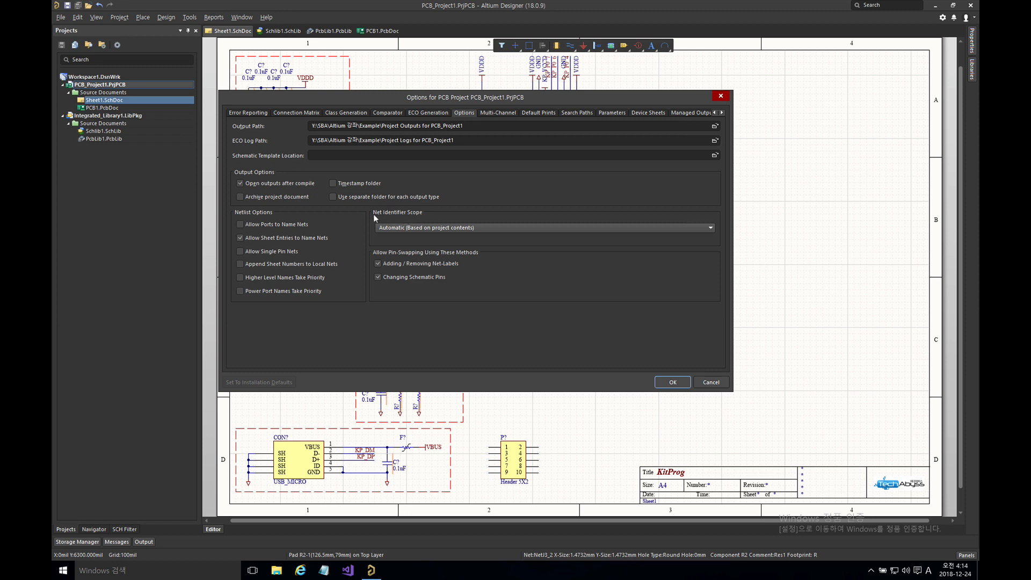
{"action": "left_click", "coordinate": [420, 227]}
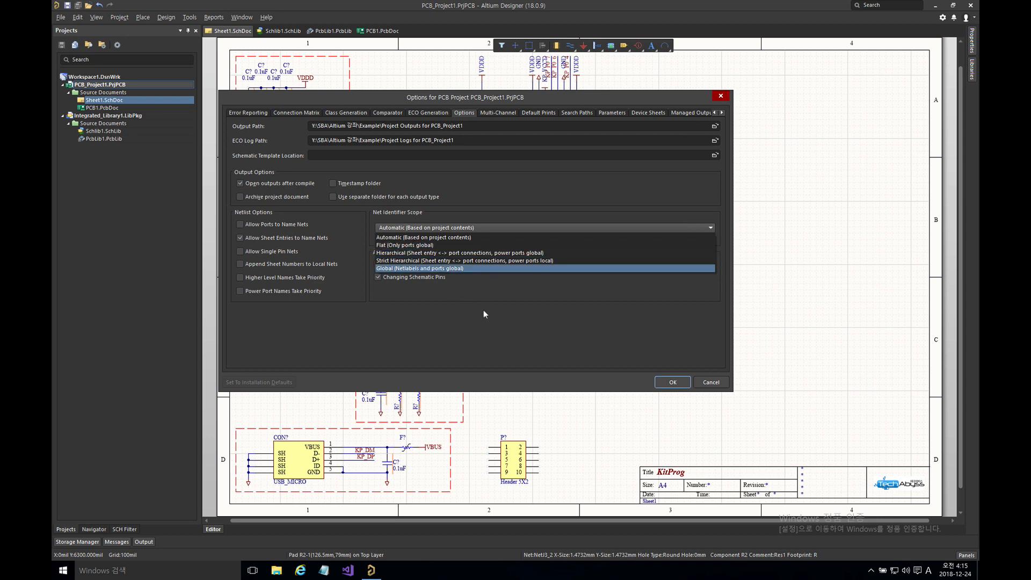
{"action": "key", "text": "Escape"}
{"action": "key", "text": "Escape"}
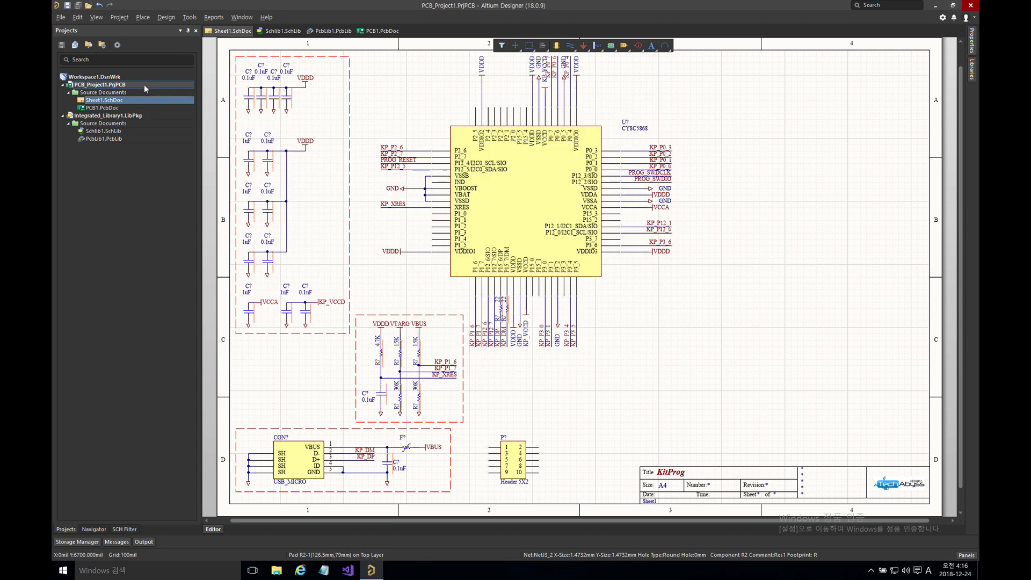
Add a new schematic sheet to PCB_Project1.PrjPCB.
{"action": "right_click", "coordinate": [118, 87]}
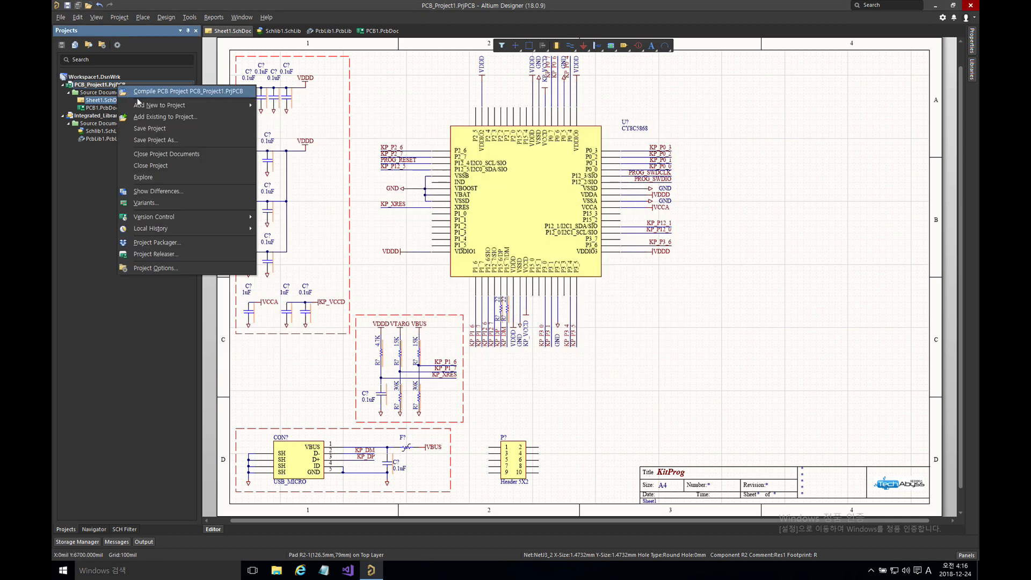
{"action": "mouse_move", "coordinate": [143, 107]}
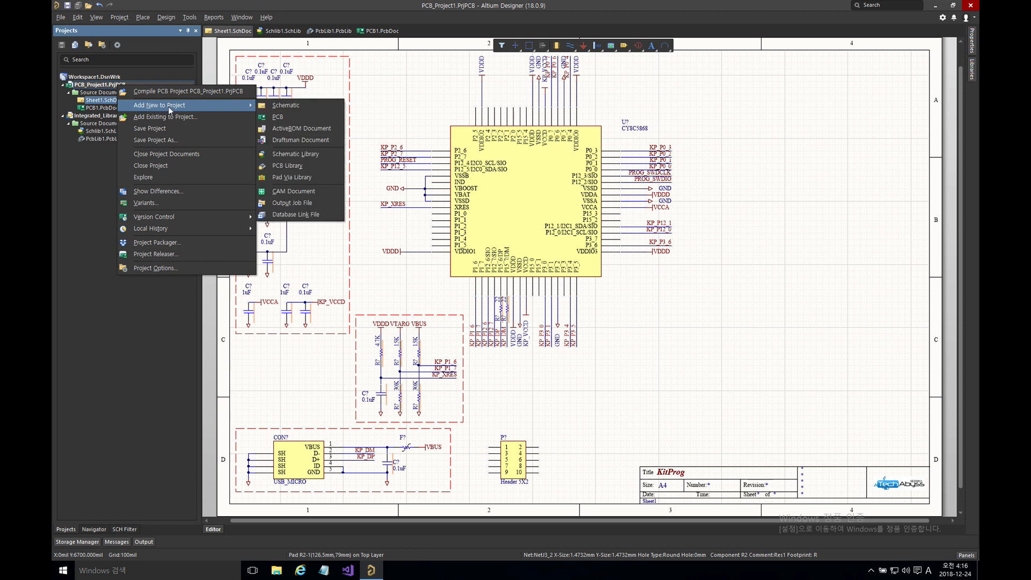
{"action": "left_click", "coordinate": [288, 105]}
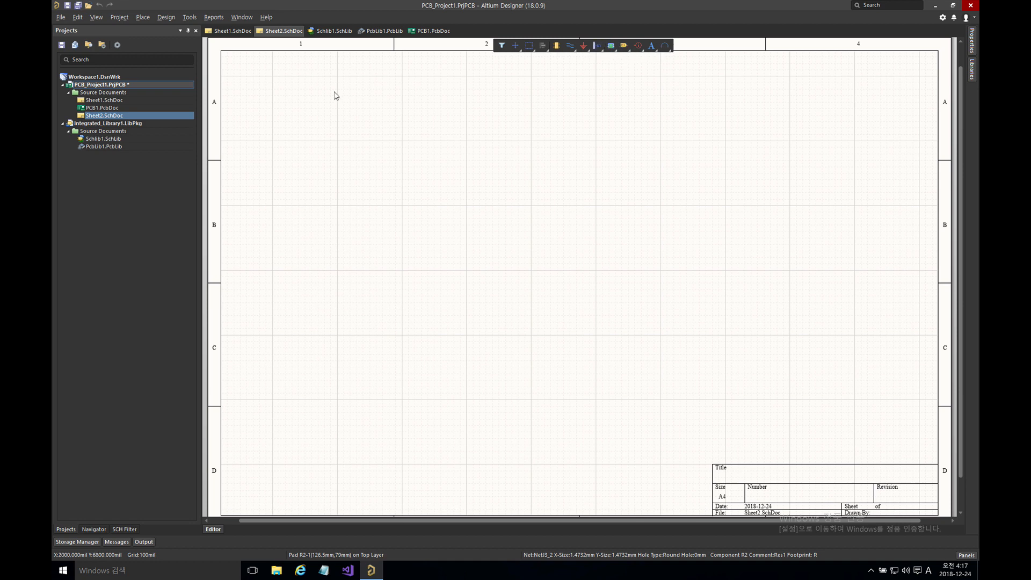
Copy the P0_3 pin's wire with its KP_P0_3 net label from Sheet1.SchDoc and paste it onto the blank sheet Sheet2.SchDoc.
{"action": "left_click", "coordinate": [104, 100]}
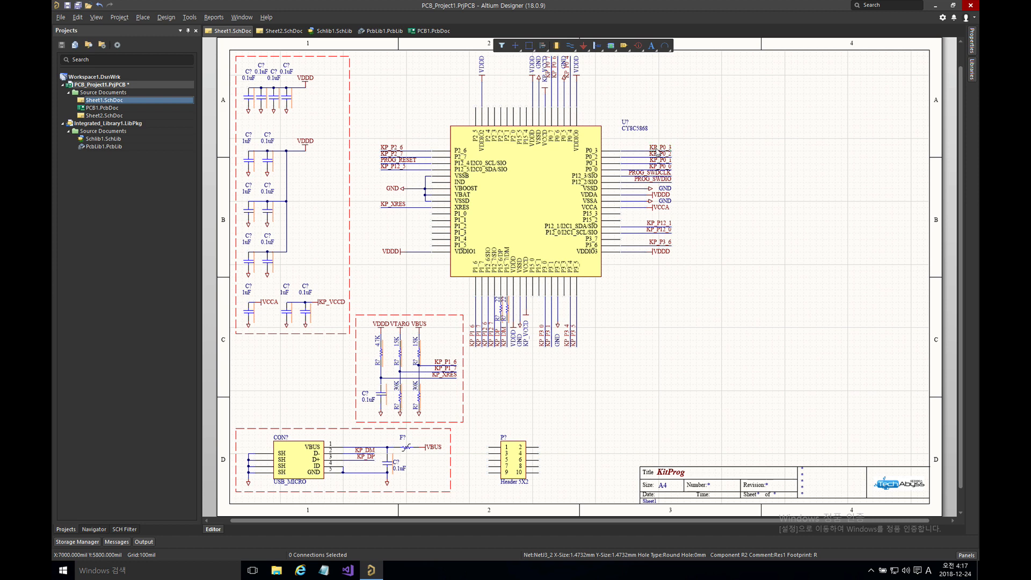
{"action": "scroll", "coordinate": [658, 152], "scroll_direction": "up", "scroll_amount": 3, "text": "ctrl"}
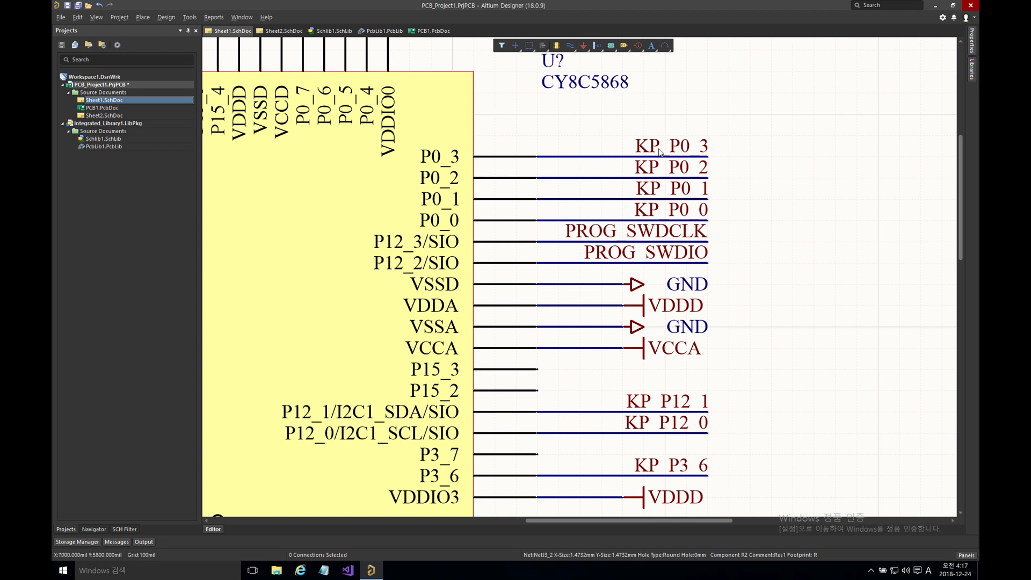
{"action": "left_click", "coordinate": [639, 147]}
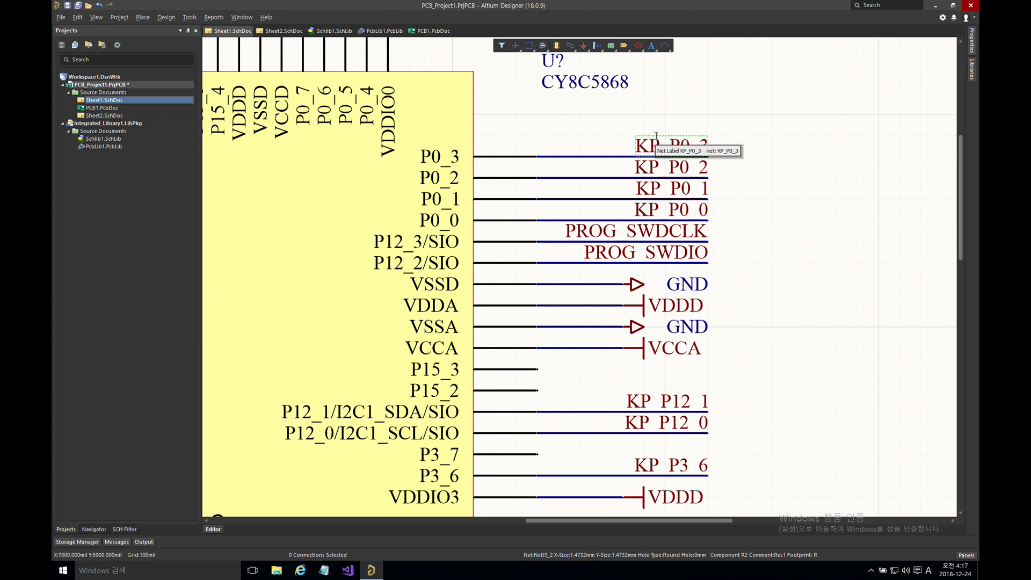
{"action": "left_click", "coordinate": [612, 139]}
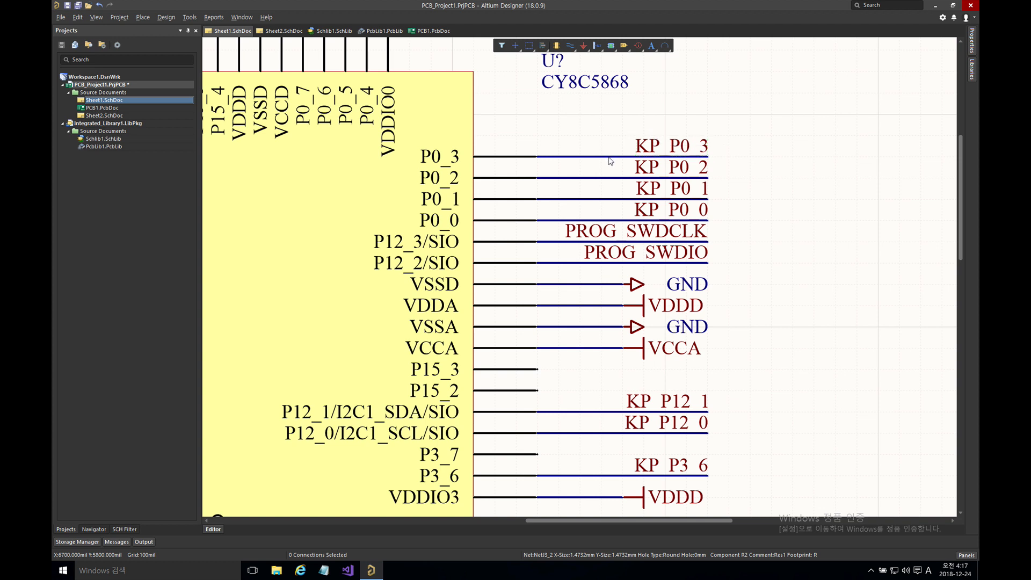
{"action": "left_click_drag", "start_coordinate": [602, 132], "coordinate": [653, 157]}
{"action": "left_click_drag", "start_coordinate": [659, 122], "coordinate": [620, 155]}
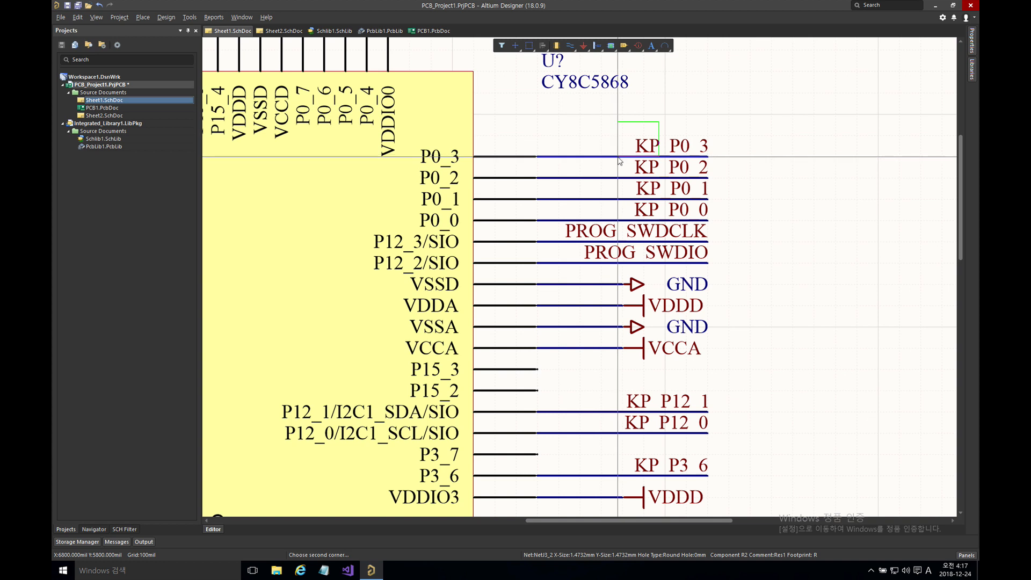
{"action": "left_click", "coordinate": [620, 145]}
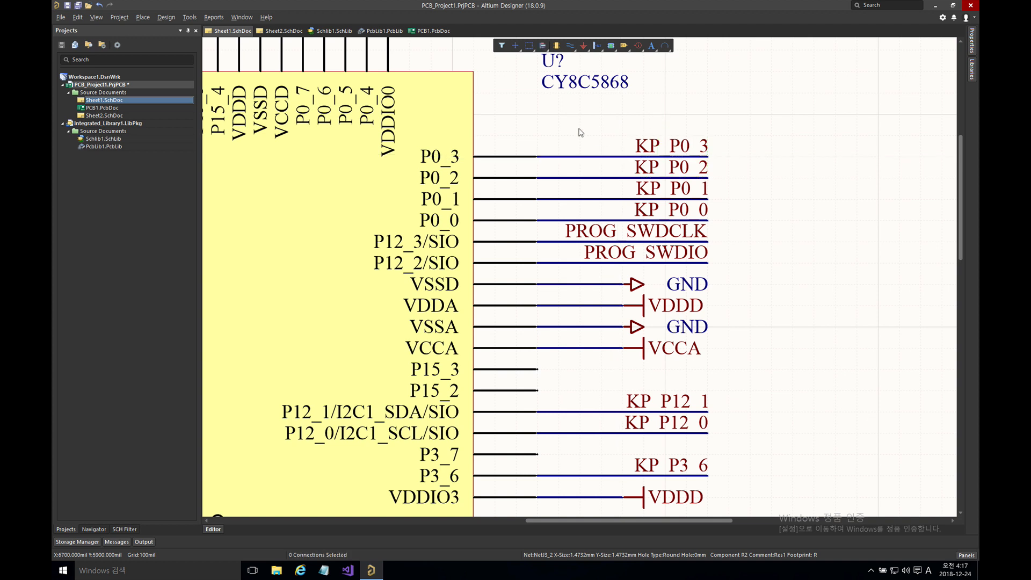
{"action": "double_click", "coordinate": [104, 115]}
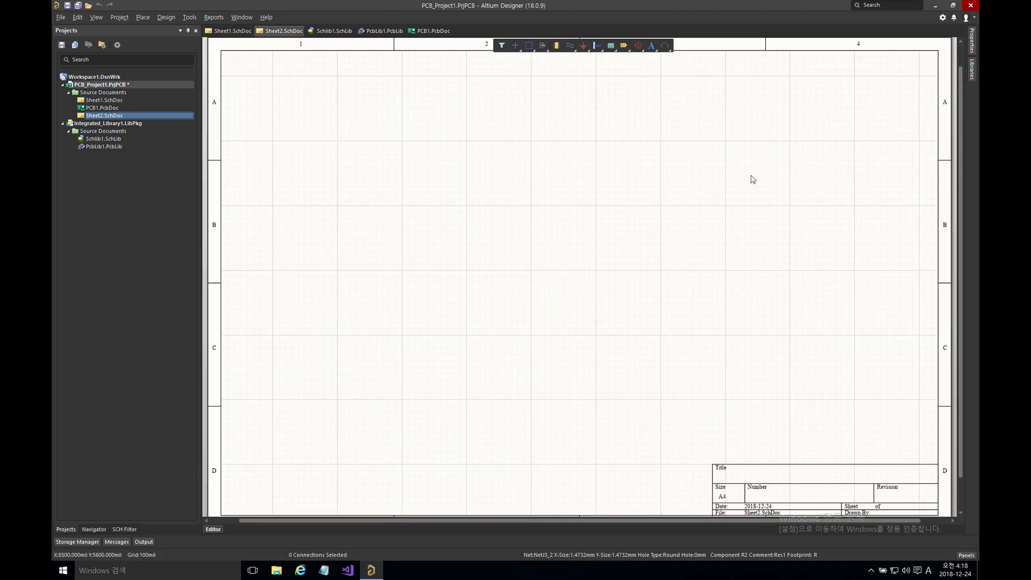
{"action": "key", "text": "ctrl+v"}
{"action": "left_click", "coordinate": [535, 195]}
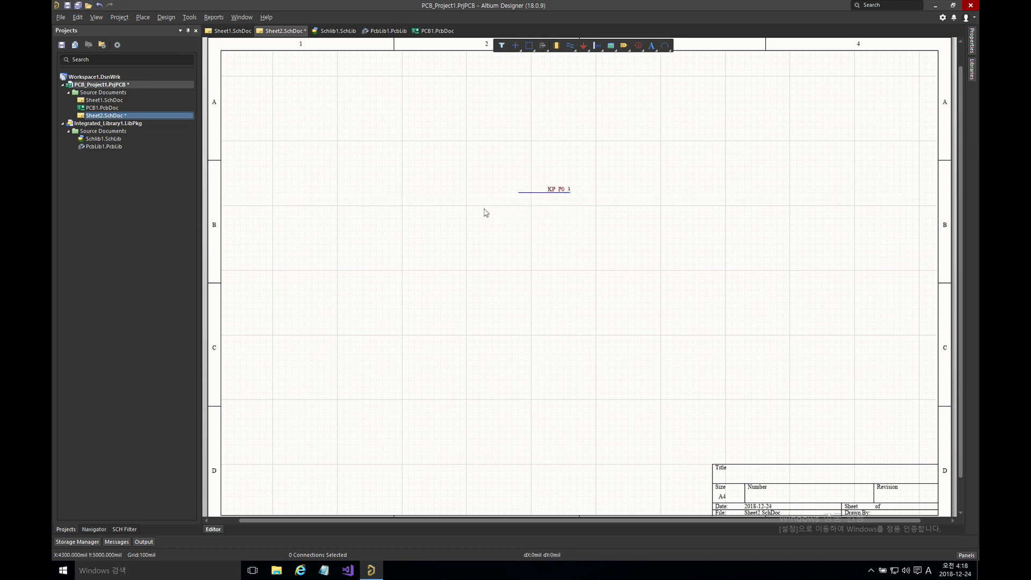
Save the new sheet as Sheet2.SchDoc in the Example folder and compile PCB_Project1.PrjPCB.
{"action": "key", "text": "ctrl+s"}
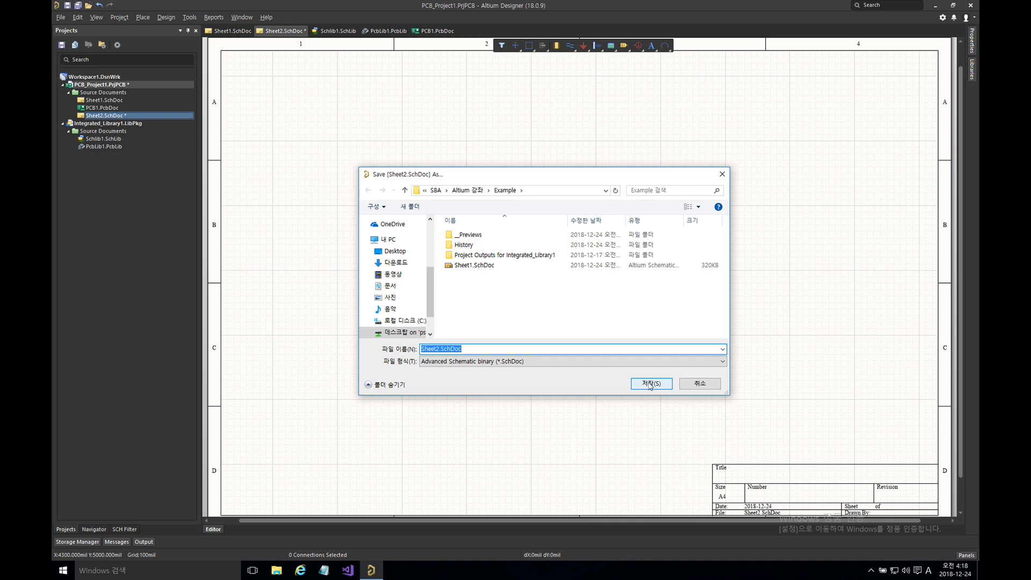
{"action": "left_click", "coordinate": [650, 384]}
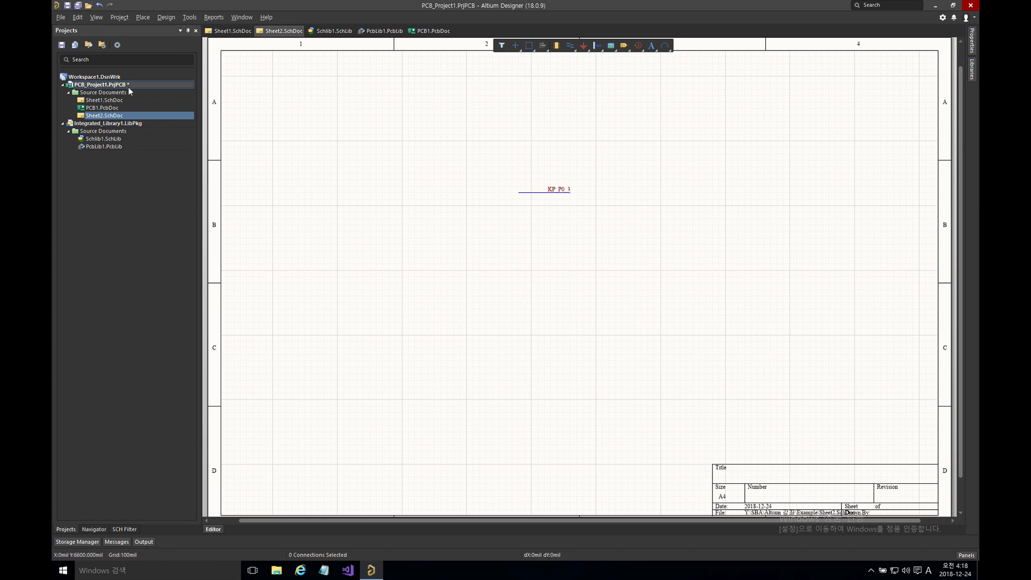
{"action": "right_click", "coordinate": [94, 85]}
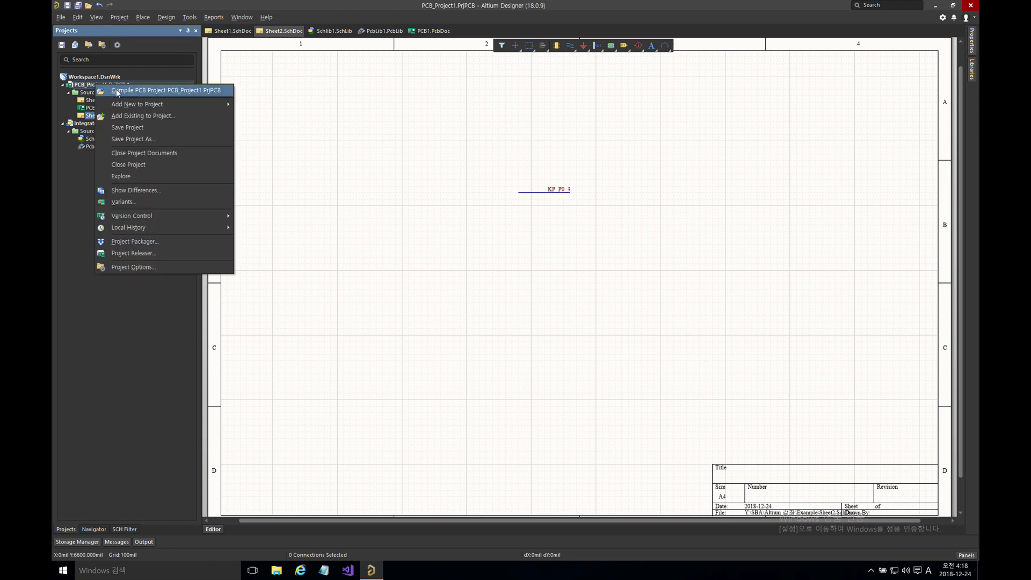
{"action": "left_click", "coordinate": [118, 91]}
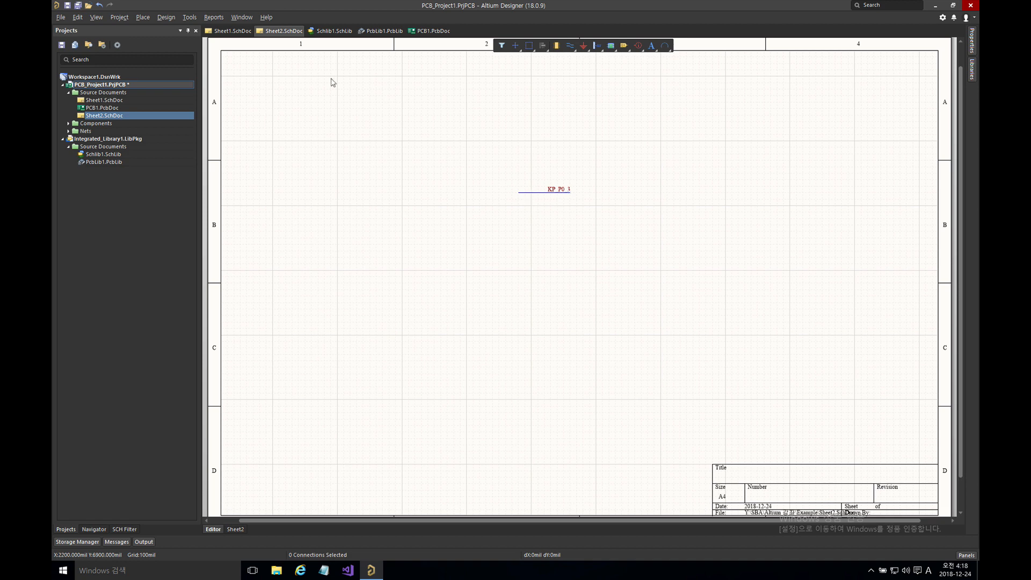
Enable the Document Tree on mouse hover under Connectivity Insight Options in the Design Insight preferences and apply the change.
{"action": "left_click", "coordinate": [229, 31]}
{"action": "left_click", "coordinate": [943, 19]}
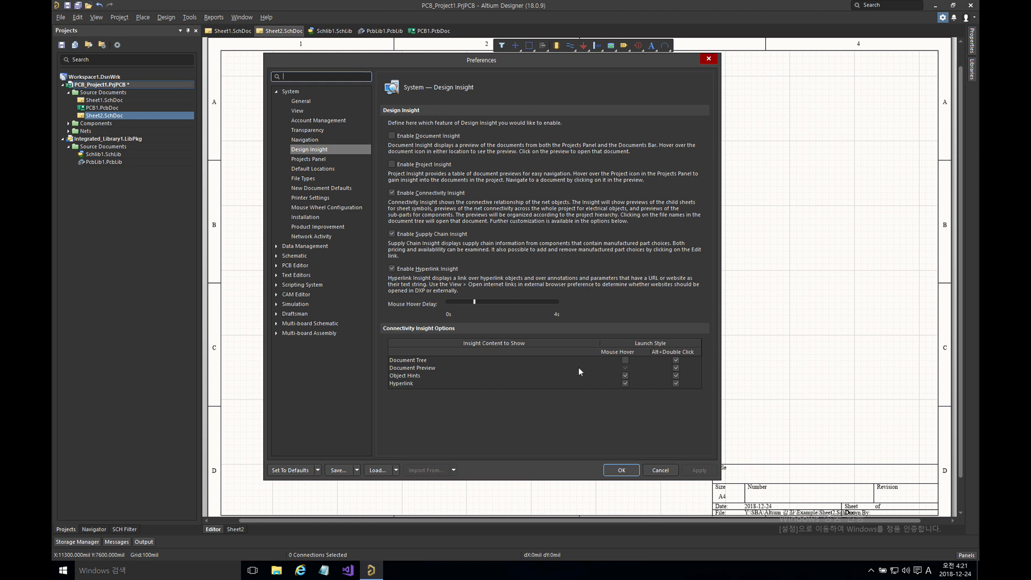
{"action": "left_click", "coordinate": [625, 360]}
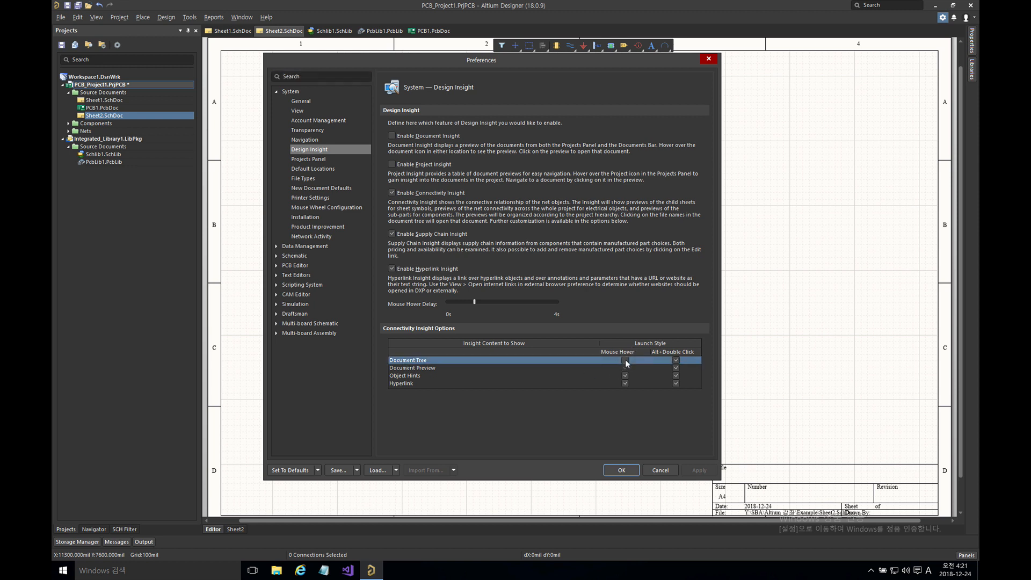
{"action": "left_click", "coordinate": [622, 469]}
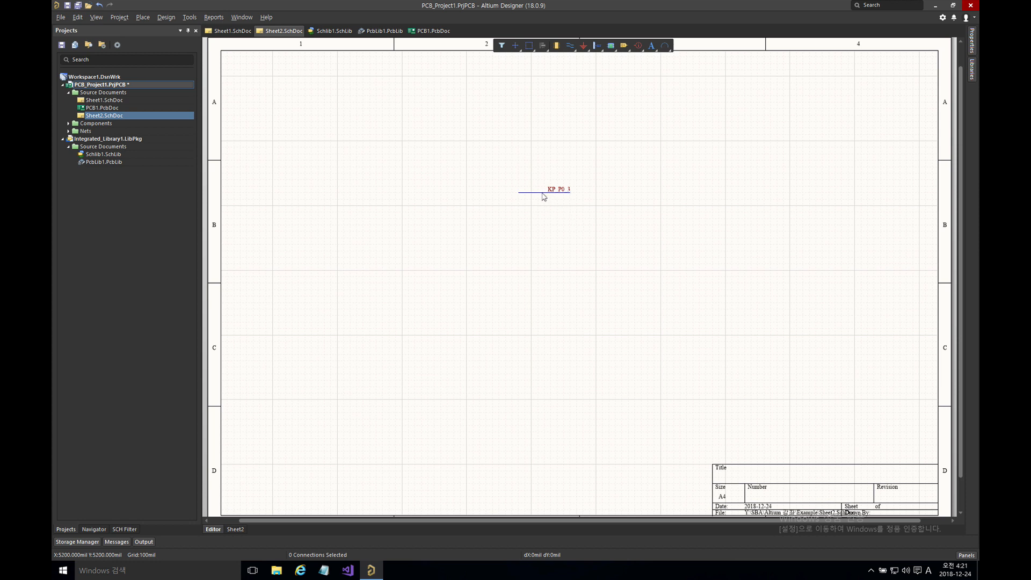
Check the connectivity of the KP_P0_3 wire on Sheet2.SchDoc, view Sheet1.SchDoc and return to Sheet2.SchDoc.
{"action": "mouse_move", "coordinate": [542, 193]}
{"action": "double_click", "coordinate": [122, 100]}
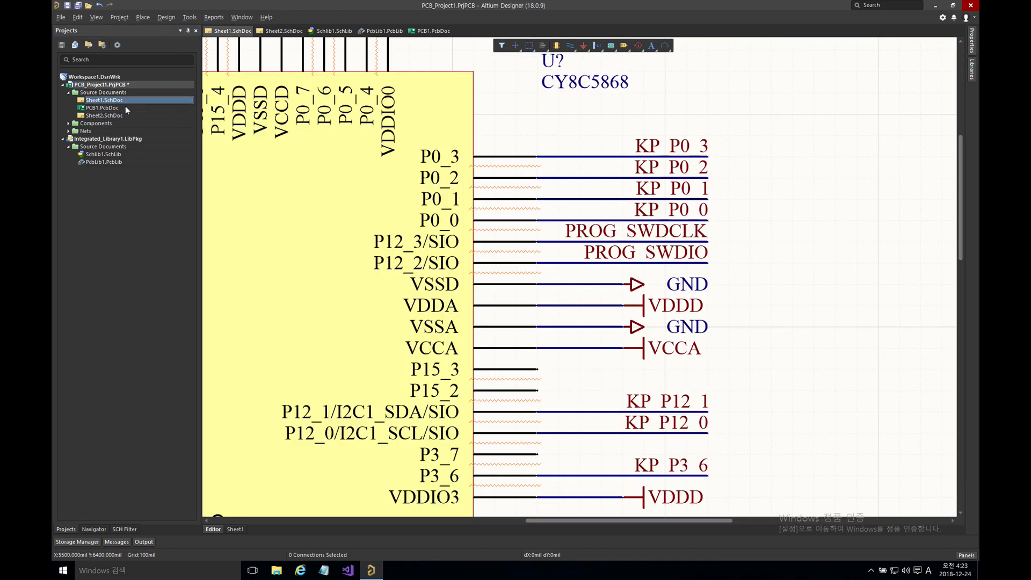
{"action": "double_click", "coordinate": [119, 116]}
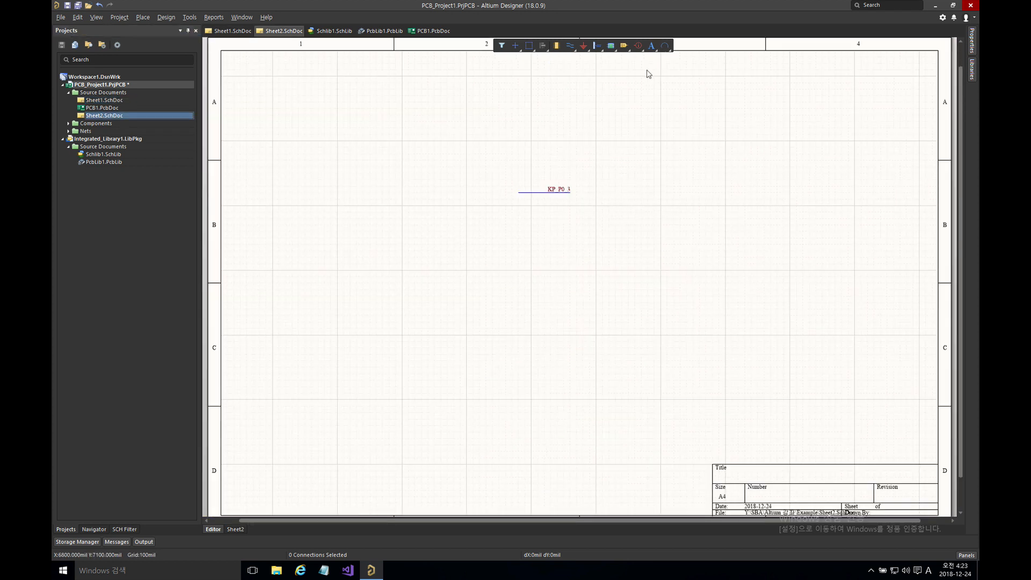
Place a port at the free left end of the KP_P0_3 wire on Sheet2.SchDoc.
{"action": "left_click", "coordinate": [624, 46]}
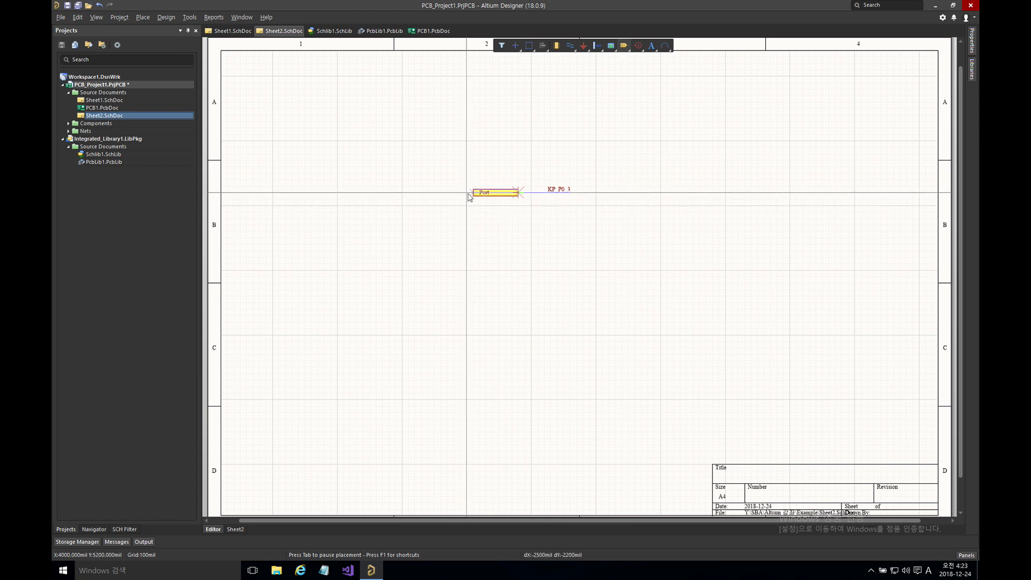
{"action": "left_click", "coordinate": [468, 195]}
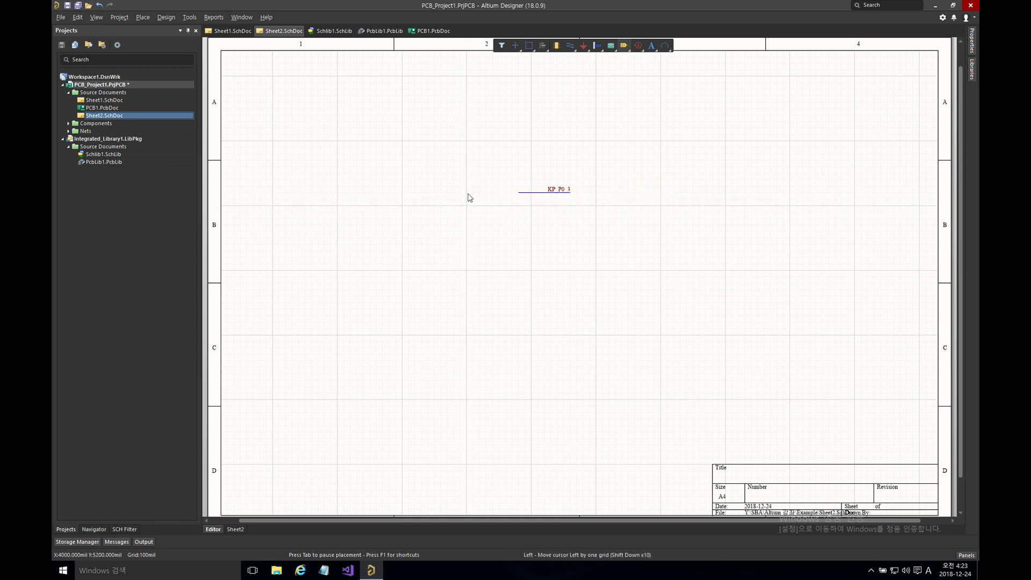
{"action": "left_click", "coordinate": [517, 203]}
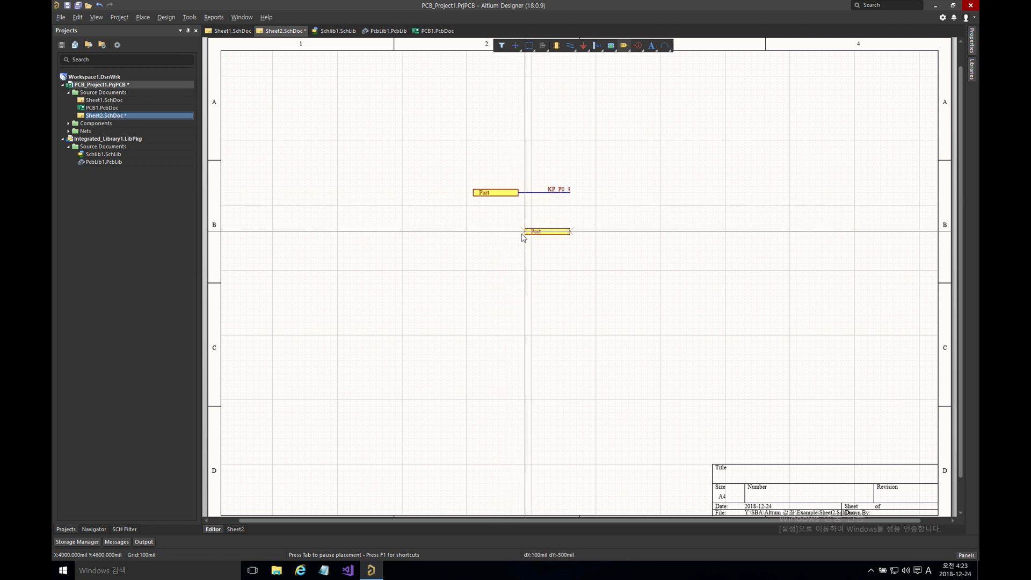
Rename the port on the KP_P0_3 wire as TEST_NET.
{"action": "double_click", "coordinate": [505, 192]}
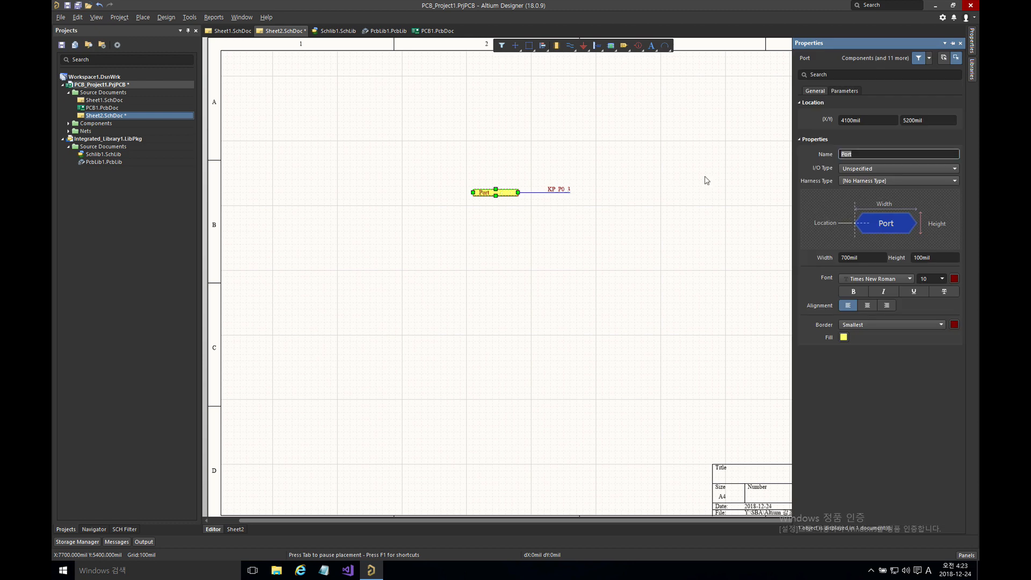
{"action": "type", "text": "TEST_NET"}
{"action": "key", "text": "Return"}
{"action": "left_click", "coordinate": [640, 185]}
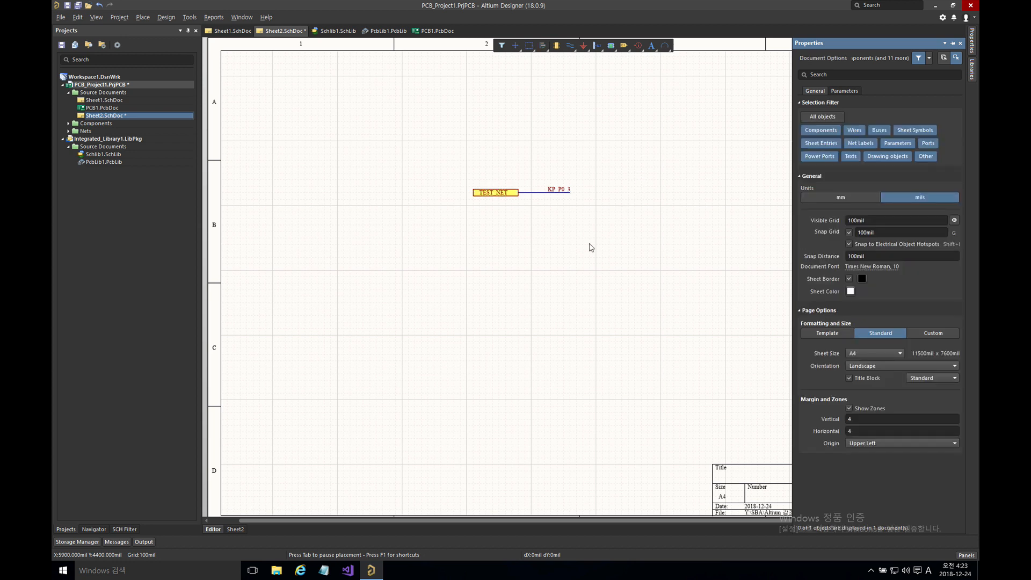
Copy the TEST_NET port to the end of the KP_P0_0 wire on Sheet1.SchDoc and recompile PCB_Project1.PrjPCB.
{"action": "left_click", "coordinate": [506, 197]}
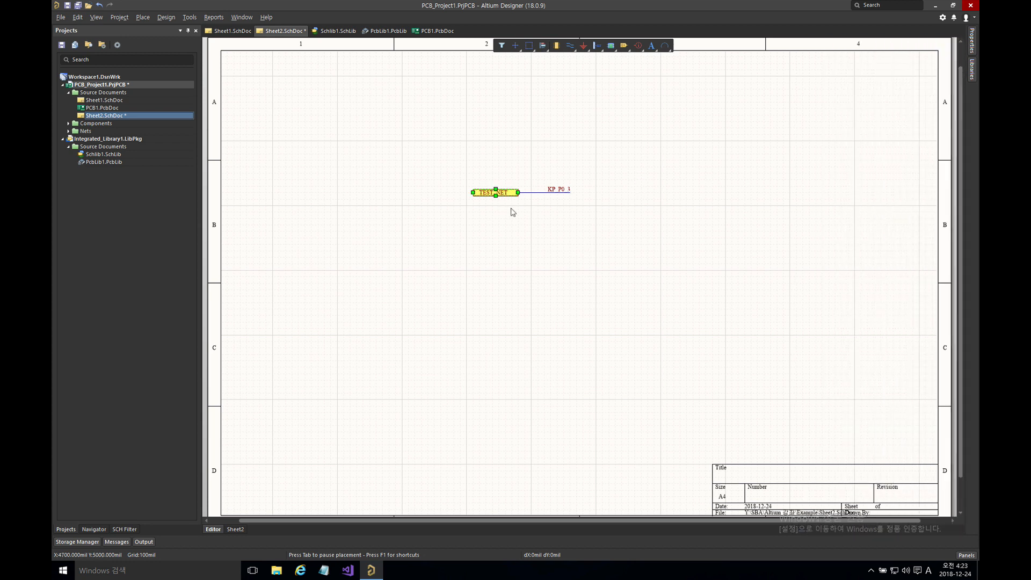
{"action": "left_click", "coordinate": [514, 216]}
{"action": "left_click", "coordinate": [243, 31]}
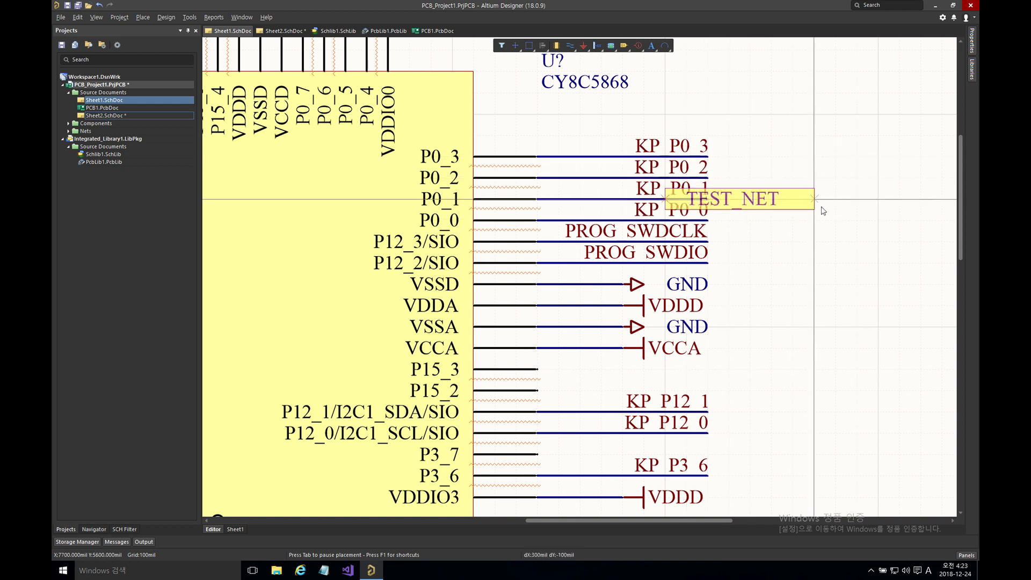
{"action": "left_click", "coordinate": [858, 220]}
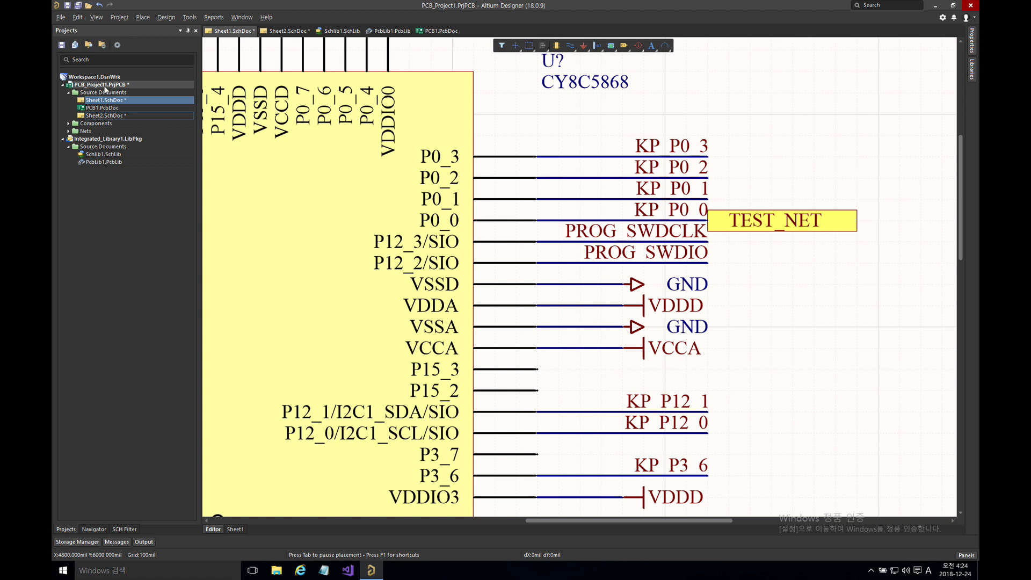
{"action": "right_click", "coordinate": [106, 86]}
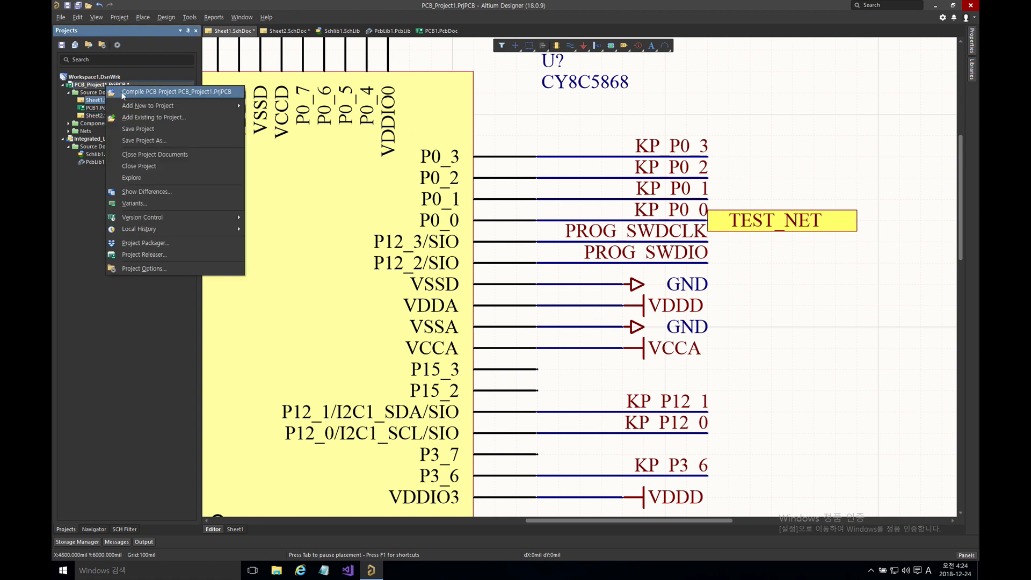
{"action": "left_click", "coordinate": [122, 93]}
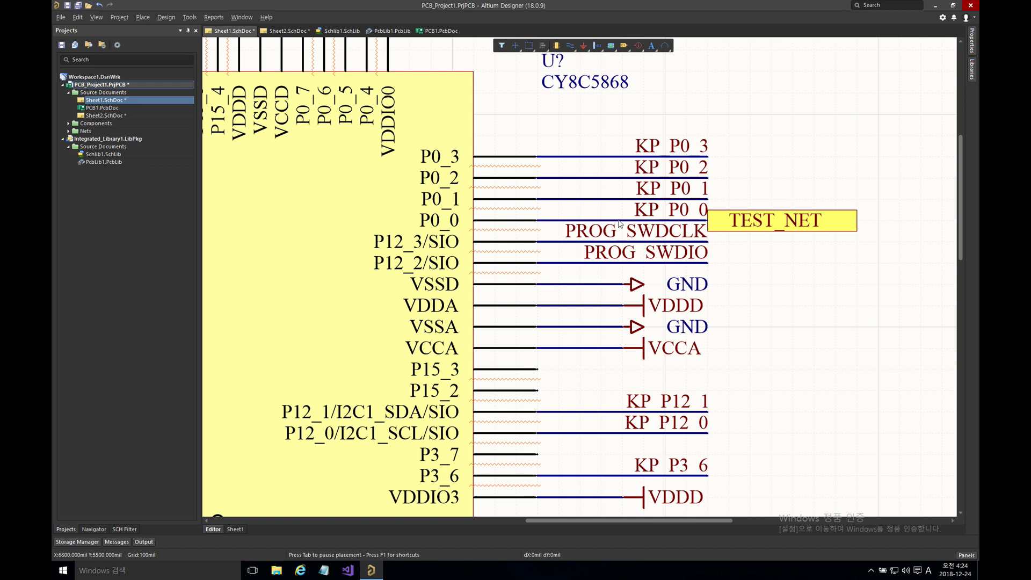
Examine the TEST_NET port and the KP_P0_3 wire on Sheet2.SchDoc against the port on Sheet1.SchDoc.
{"action": "mouse_move", "coordinate": [618, 221]}
{"action": "left_click", "coordinate": [287, 30]}
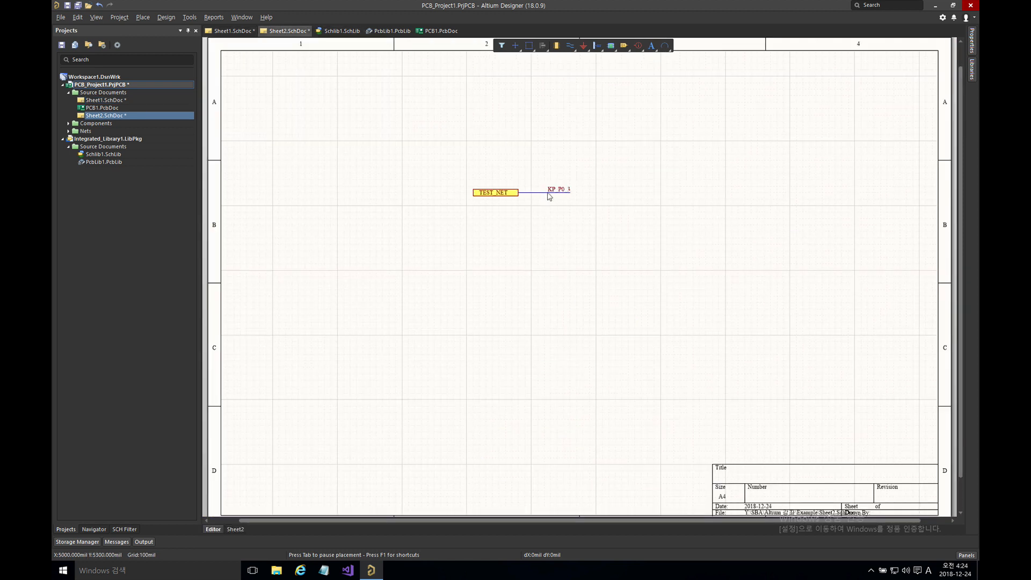
{"action": "left_click", "coordinate": [563, 195]}
{"action": "left_click_drag", "start_coordinate": [452, 173], "coordinate": [635, 231]}
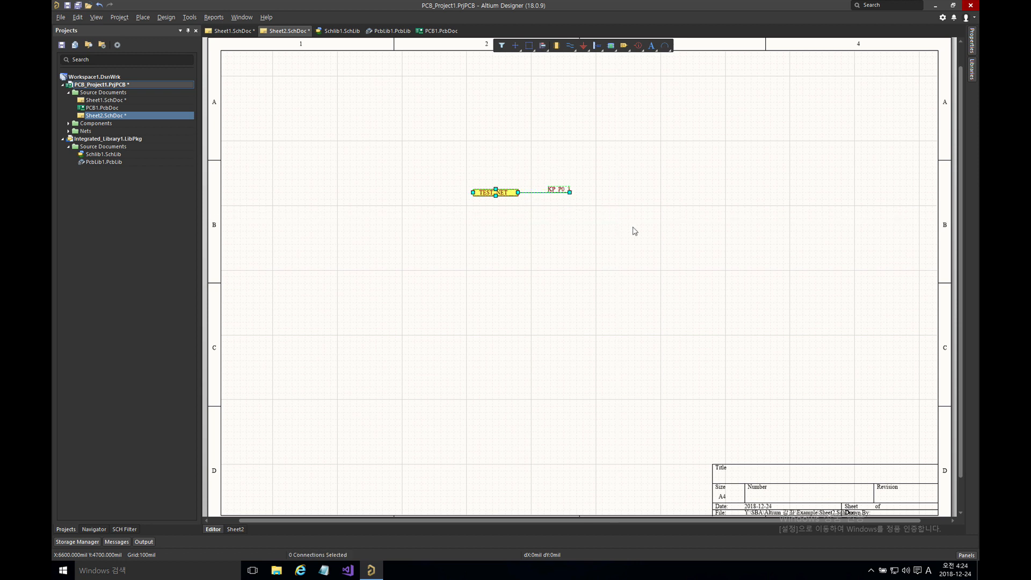
{"action": "left_click", "coordinate": [633, 227]}
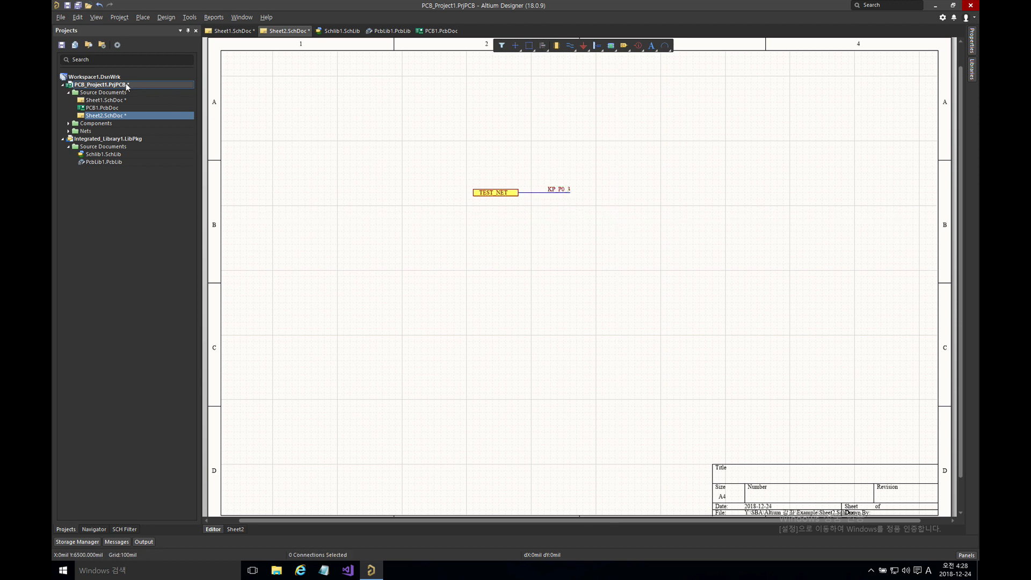
Review the available net identifier scopes in the project options of PCB_Project1.PrjPCB and leave the options without saving.
{"action": "right_click", "coordinate": [127, 86]}
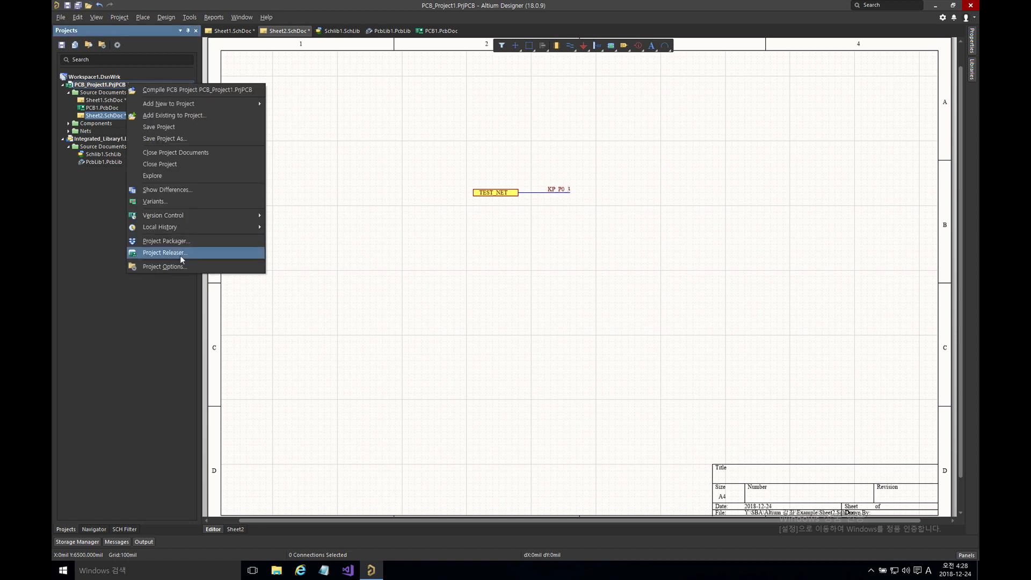
{"action": "left_click", "coordinate": [161, 265]}
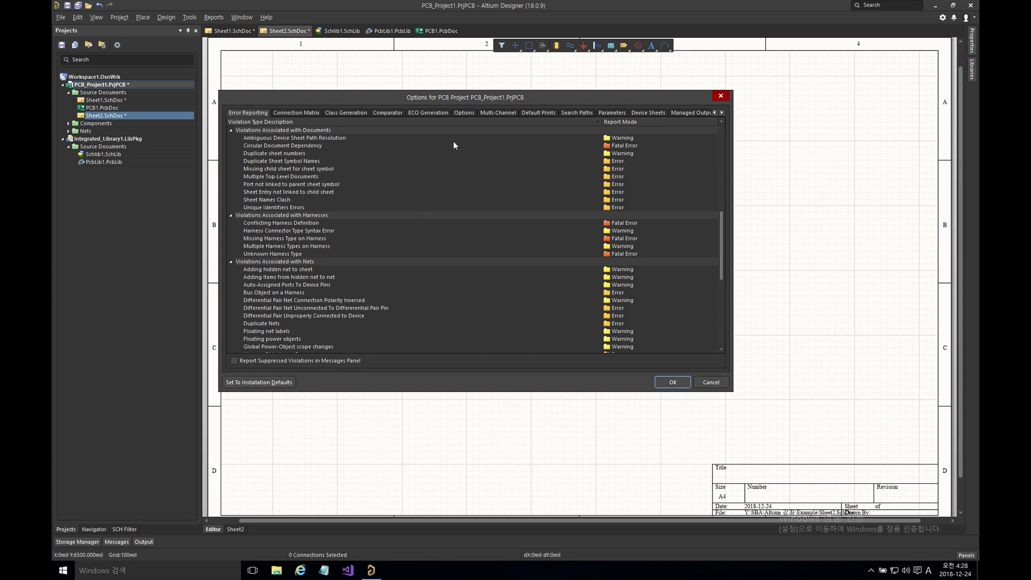
{"action": "left_click", "coordinate": [460, 112]}
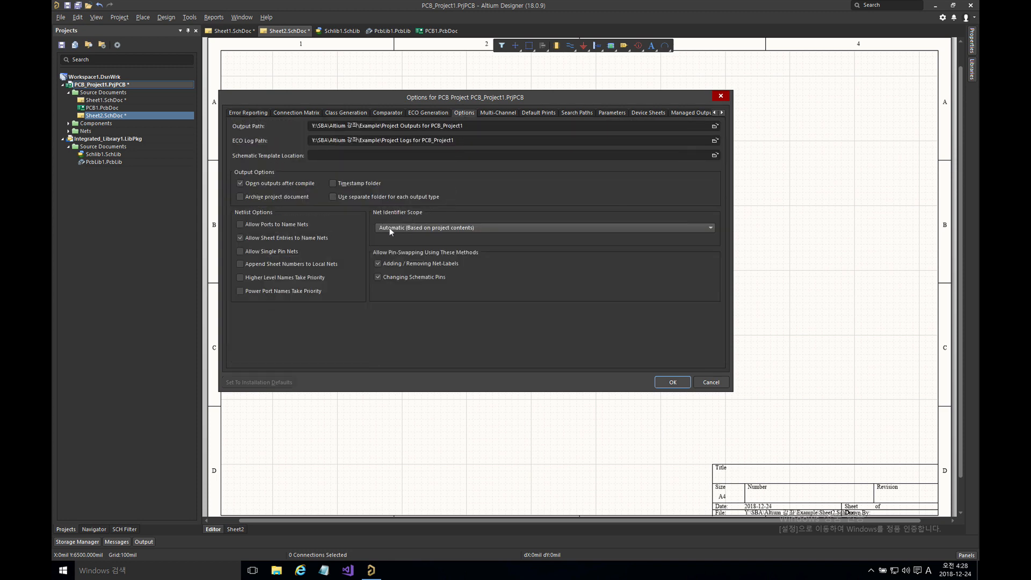
{"action": "left_click", "coordinate": [415, 228]}
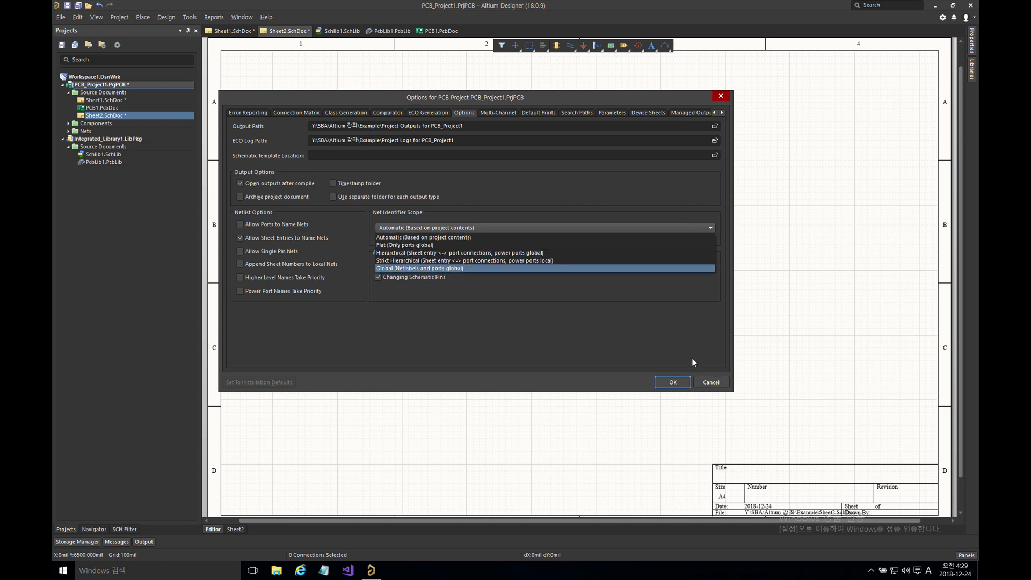
{"action": "left_click", "coordinate": [712, 381]}
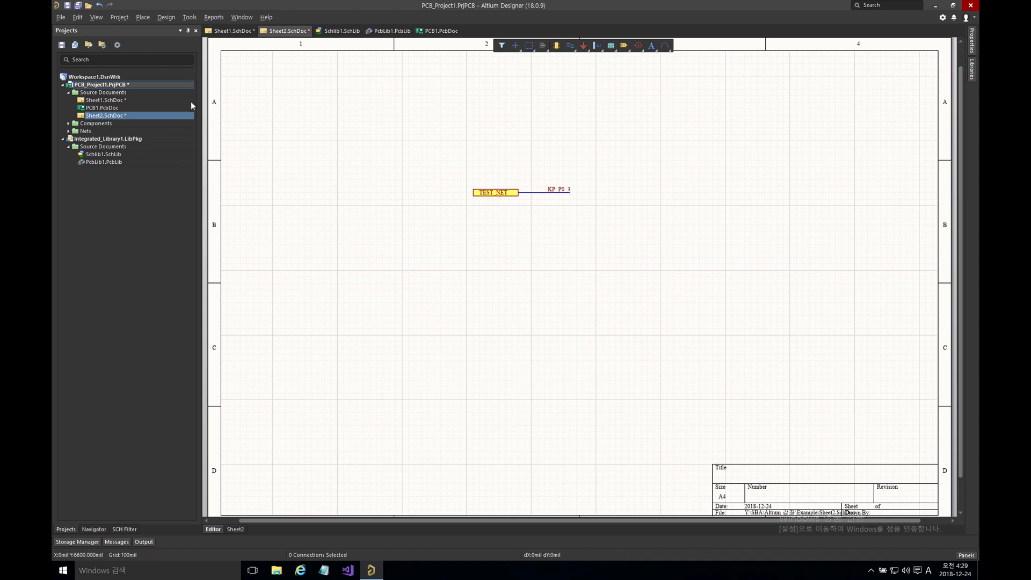
Delete the TEST_NET port from the end of the KP_P0_0 wire on Sheet1.SchDoc.
{"action": "left_click", "coordinate": [110, 103]}
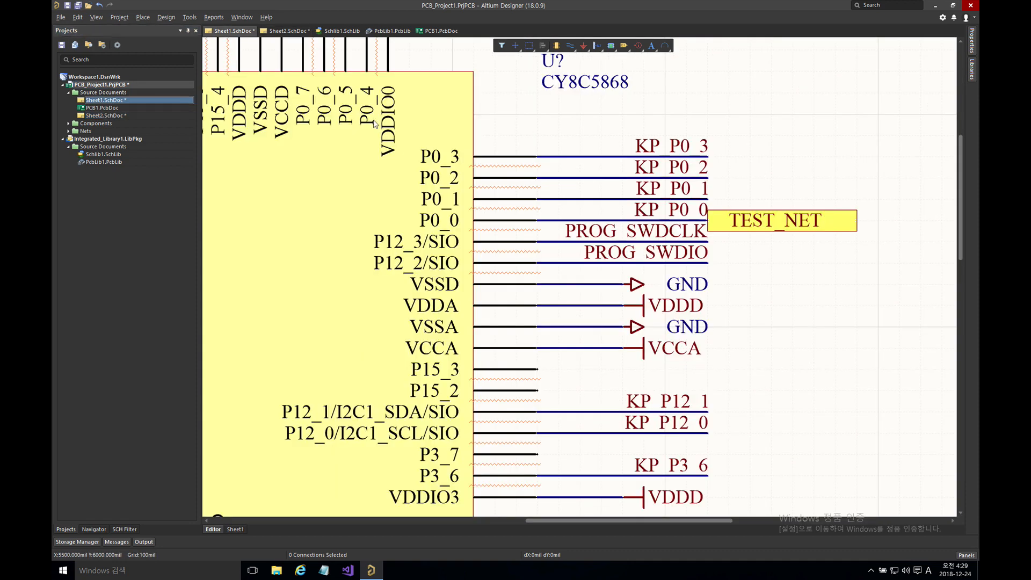
{"action": "left_click", "coordinate": [744, 224]}
{"action": "right_click_drag", "start_coordinate": [750, 169], "coordinate": [599, 232]}
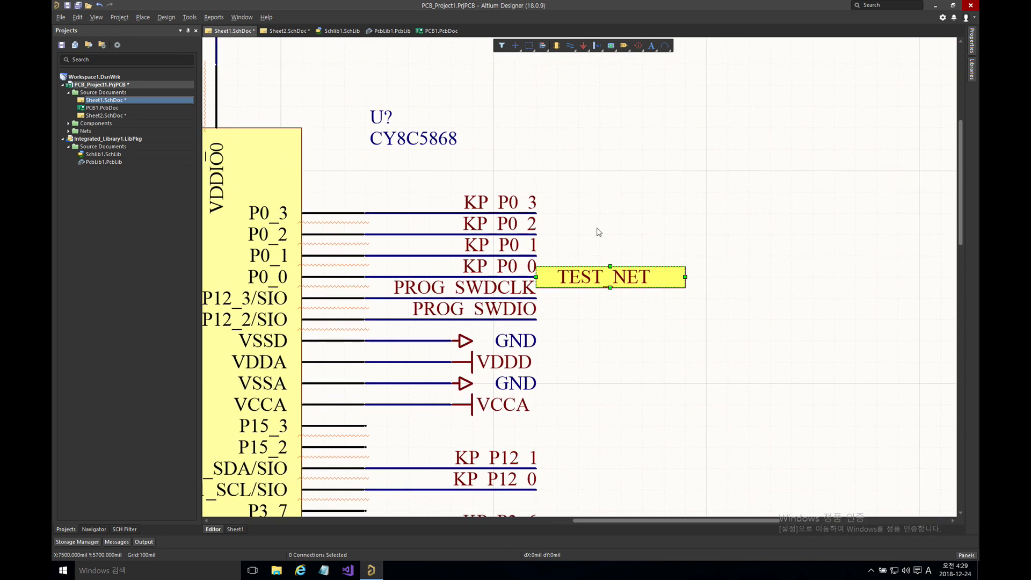
{"action": "key", "text": "Delete"}
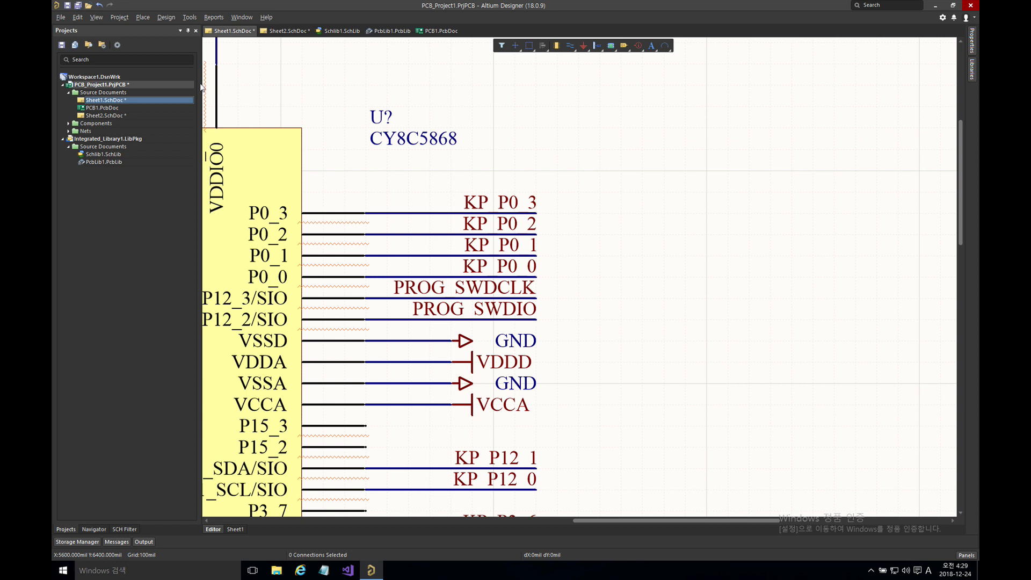
Create a sheet symbol from Sheet2.SchDoc and place it on Sheet1.SchDoc to the right of the KP_P0 wires.
{"action": "left_click", "coordinate": [163, 18]}
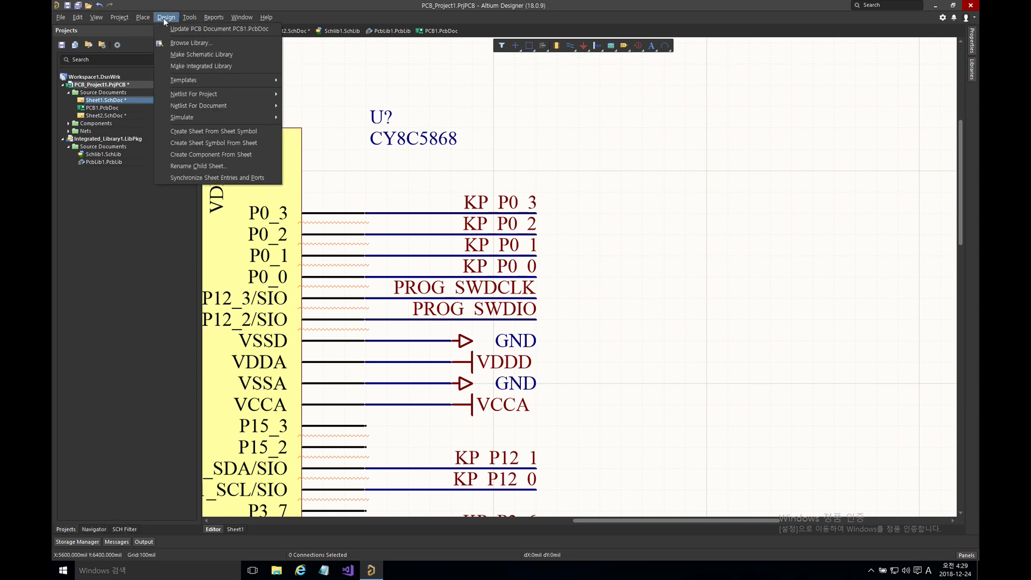
{"action": "left_click", "coordinate": [234, 143]}
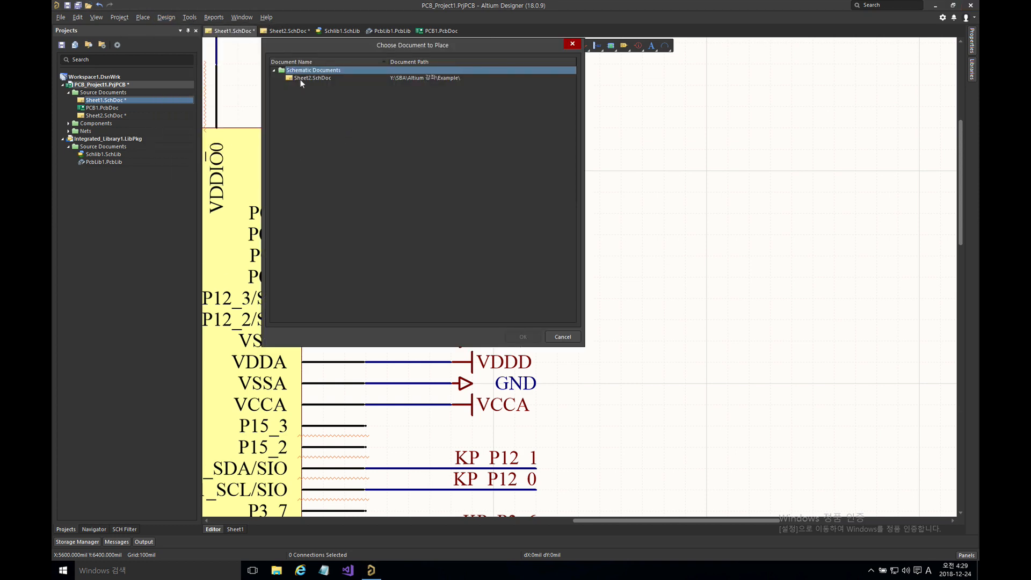
{"action": "left_click", "coordinate": [299, 78]}
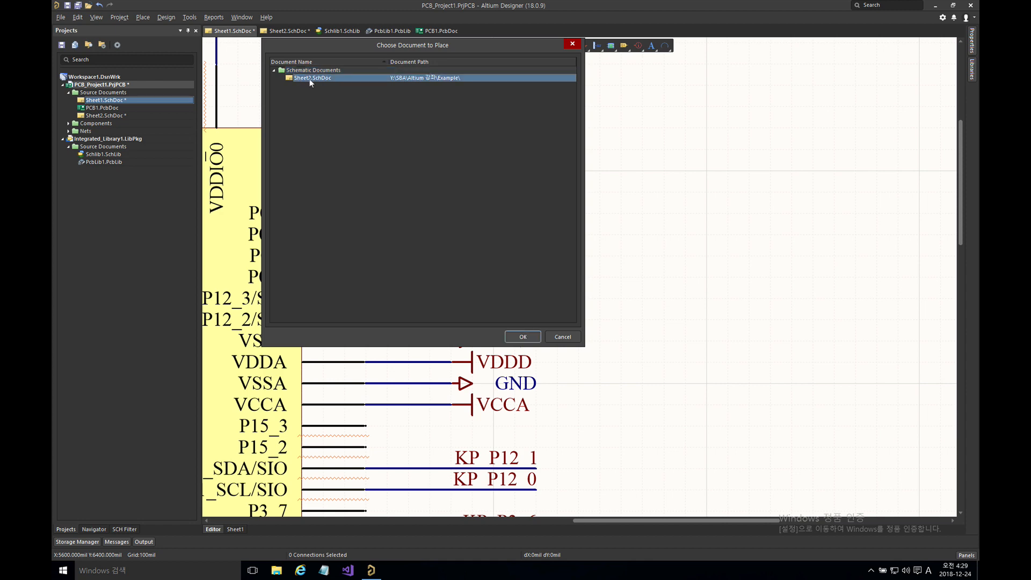
{"action": "left_click", "coordinate": [521, 337]}
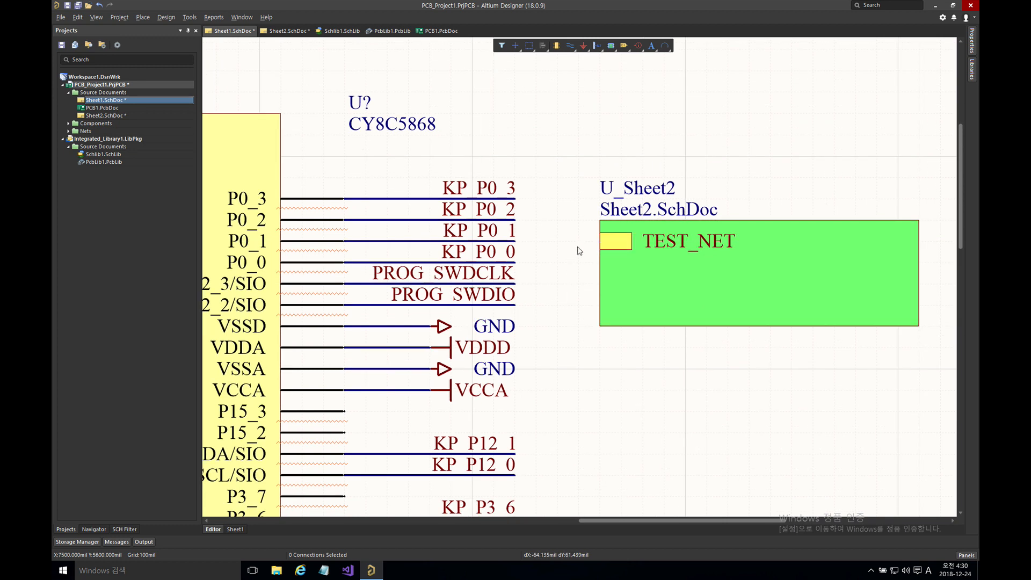
{"action": "right_click_drag", "start_coordinate": [627, 267], "coordinate": [557, 274]}
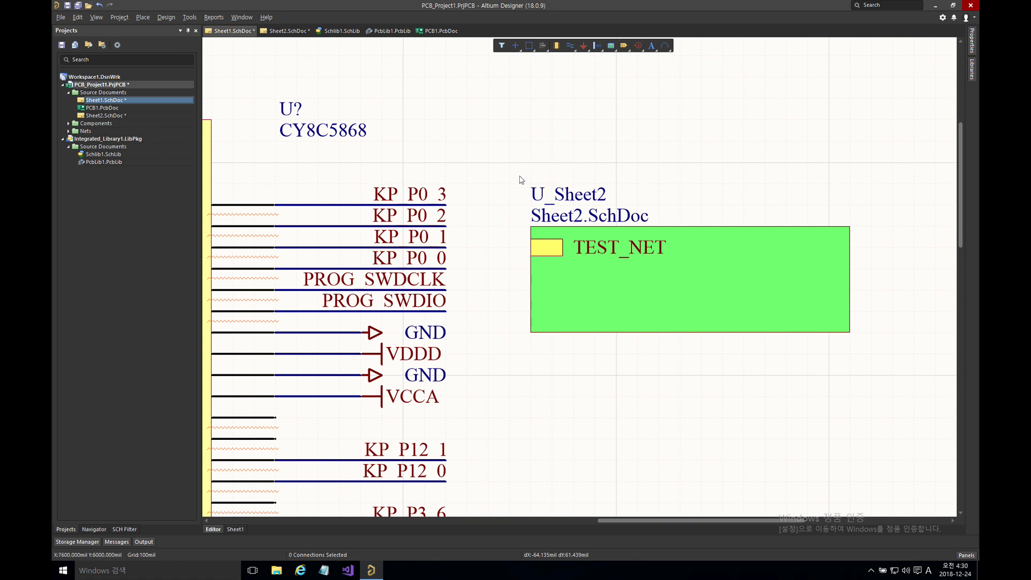
{"action": "left_click", "coordinate": [618, 314]}
{"action": "left_click", "coordinate": [520, 252]}
Wire the TEST_NET sheet entry of the Sheet2 symbol to the end of the KP_P0_2 wire.
{"action": "key", "text": "p"}
{"action": "key", "text": "w"}
{"action": "left_click", "coordinate": [533, 248]}
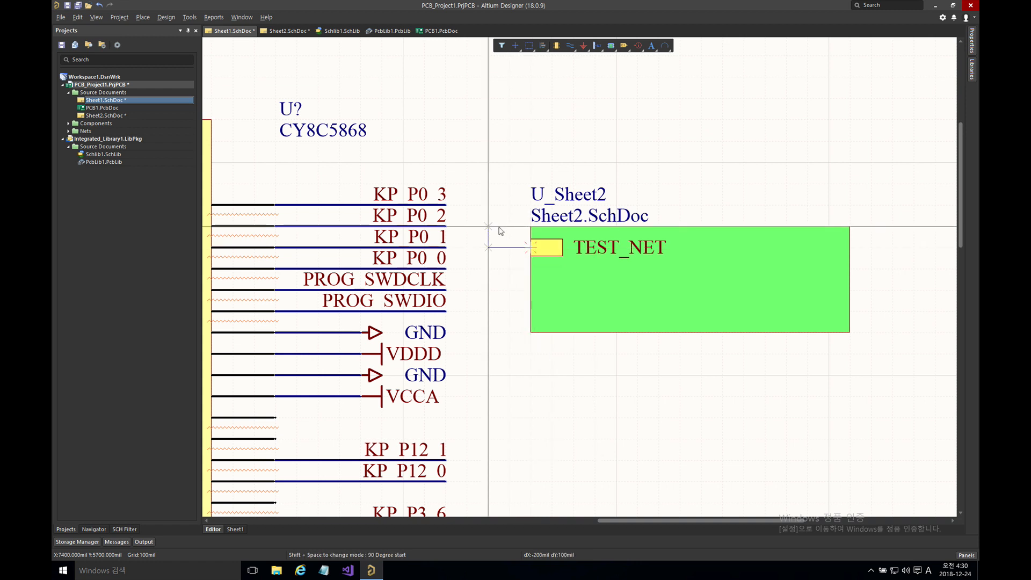
{"action": "left_click", "coordinate": [499, 228]}
{"action": "left_click", "coordinate": [451, 228]}
{"action": "right_click", "coordinate": [499, 187]}
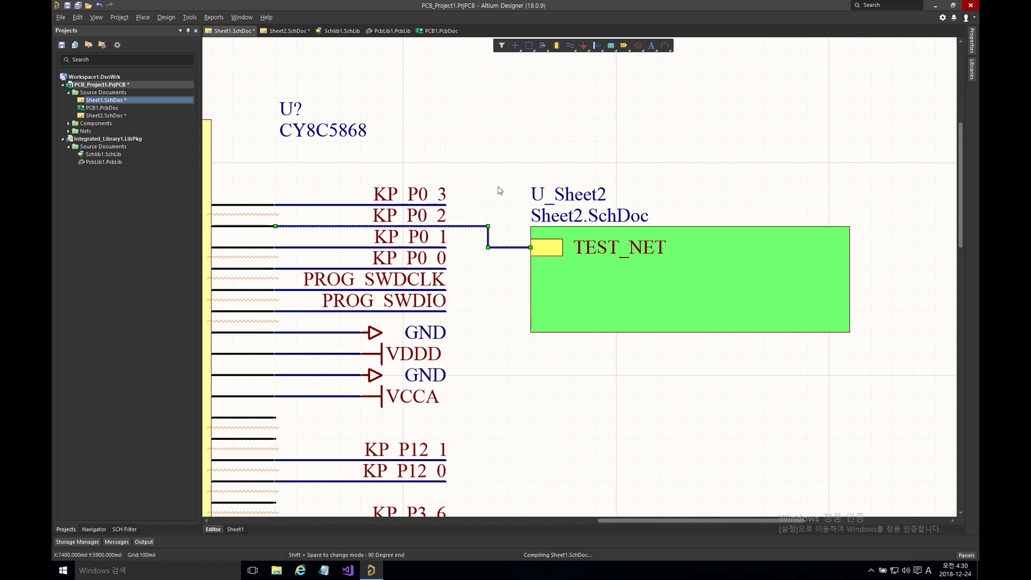
{"action": "left_click", "coordinate": [464, 243]}
Compare with Sheet2.SchDoc, recompile PCB_Project1.PrjPCB and expand Sheet1.SchDoc in the project tree.
{"action": "left_click", "coordinate": [287, 30]}
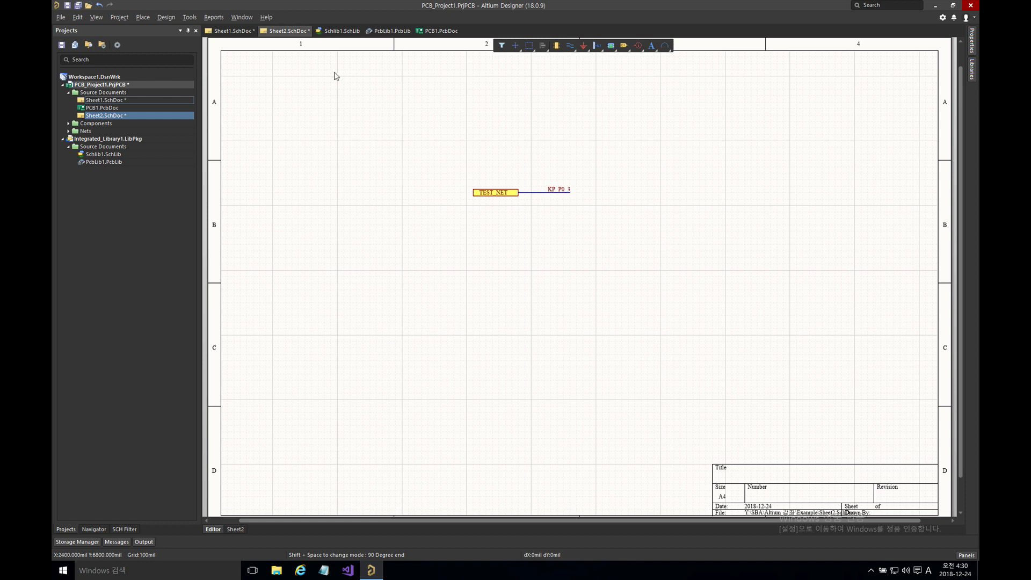
{"action": "left_click", "coordinate": [239, 31]}
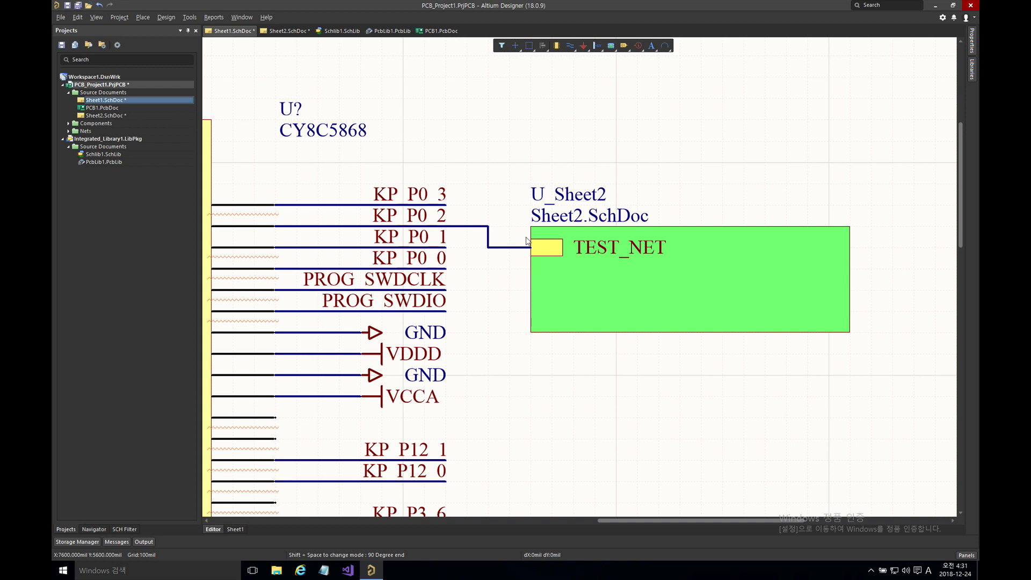
{"action": "right_click", "coordinate": [111, 84]}
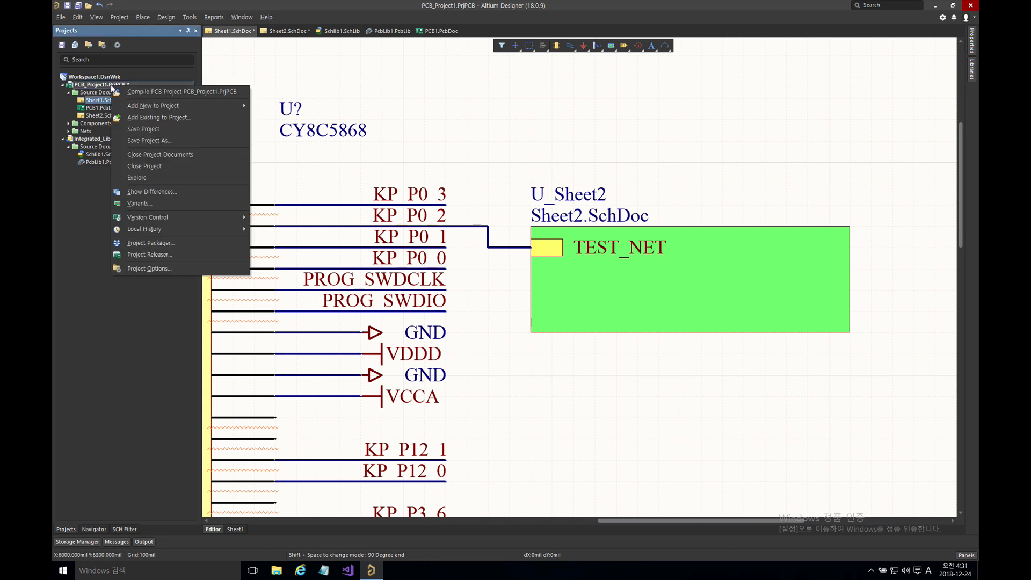
{"action": "left_click", "coordinate": [133, 92]}
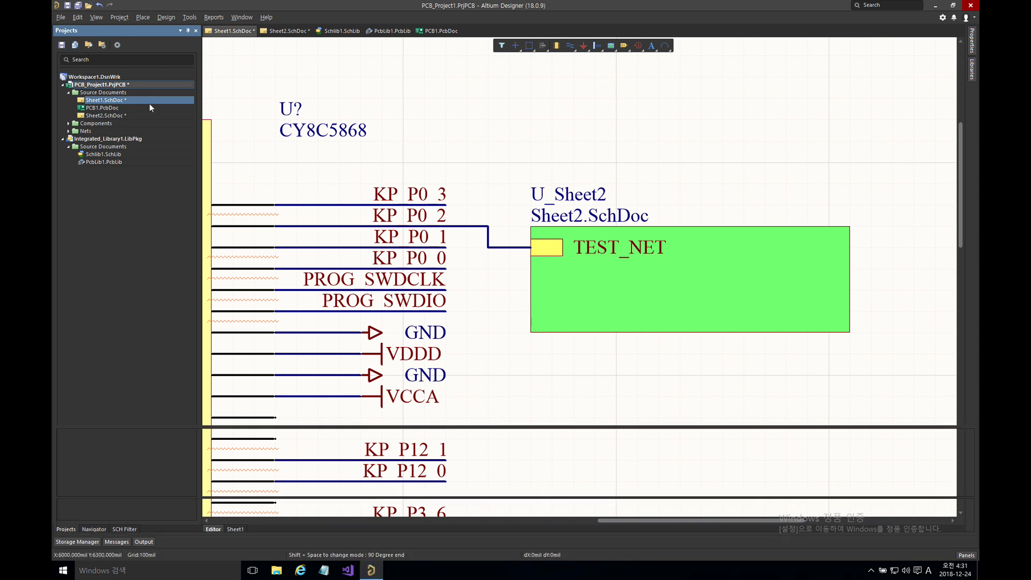
{"action": "left_click", "coordinate": [75, 100]}
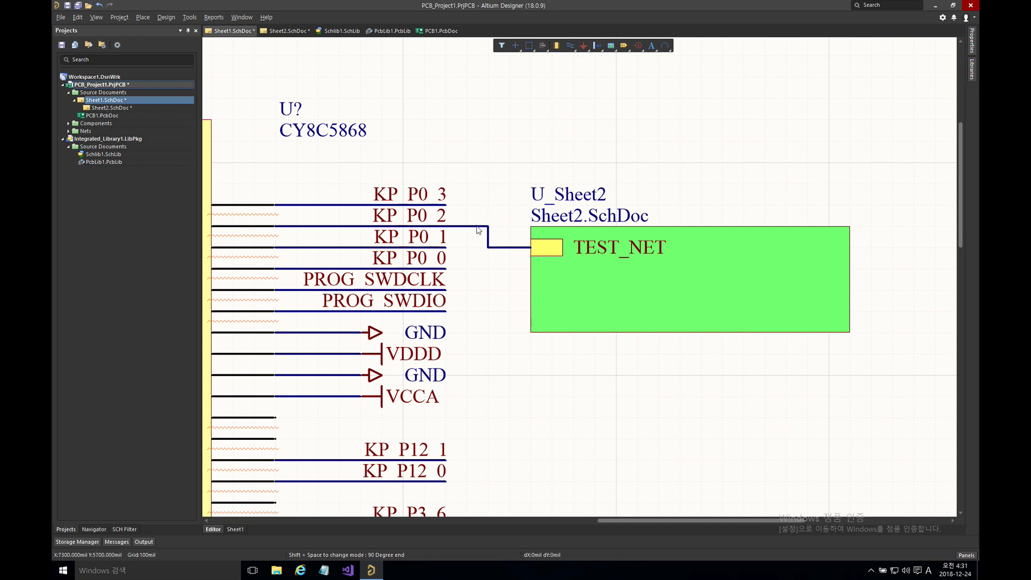
Open Sheet2.SchDoc and select the ADC-8 component from Miscellaneous Devices.IntLib.
{"action": "mouse_move", "coordinate": [476, 227]}
{"action": "left_click", "coordinate": [288, 31]}
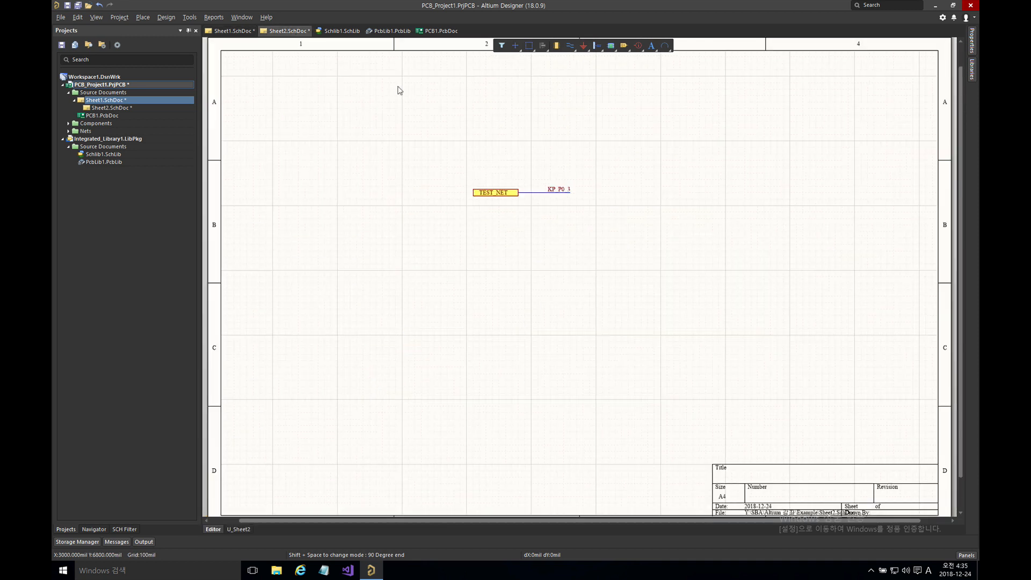
{"action": "right_click_drag", "start_coordinate": [519, 224], "coordinate": [451, 214]}
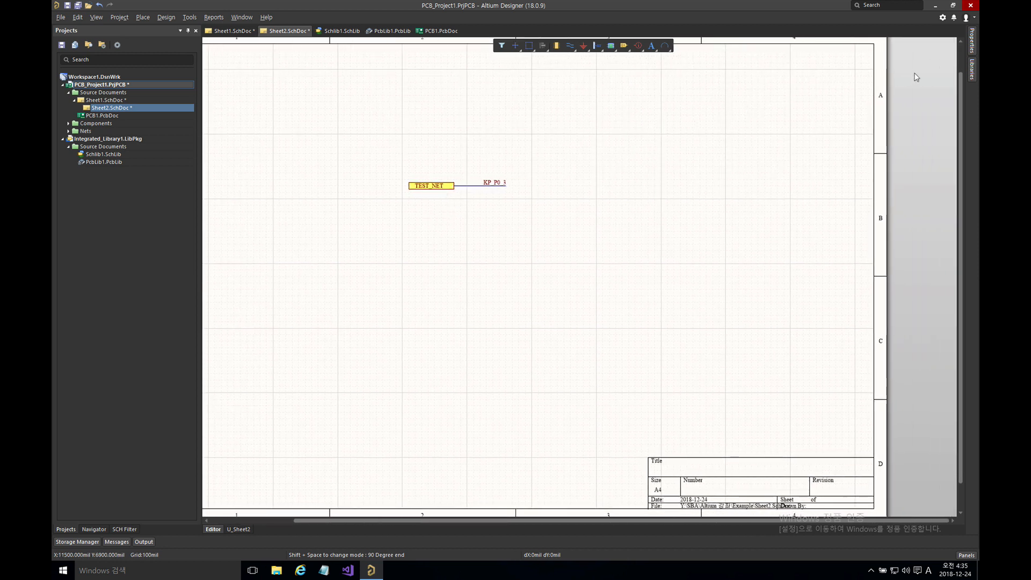
{"action": "left_click", "coordinate": [973, 68]}
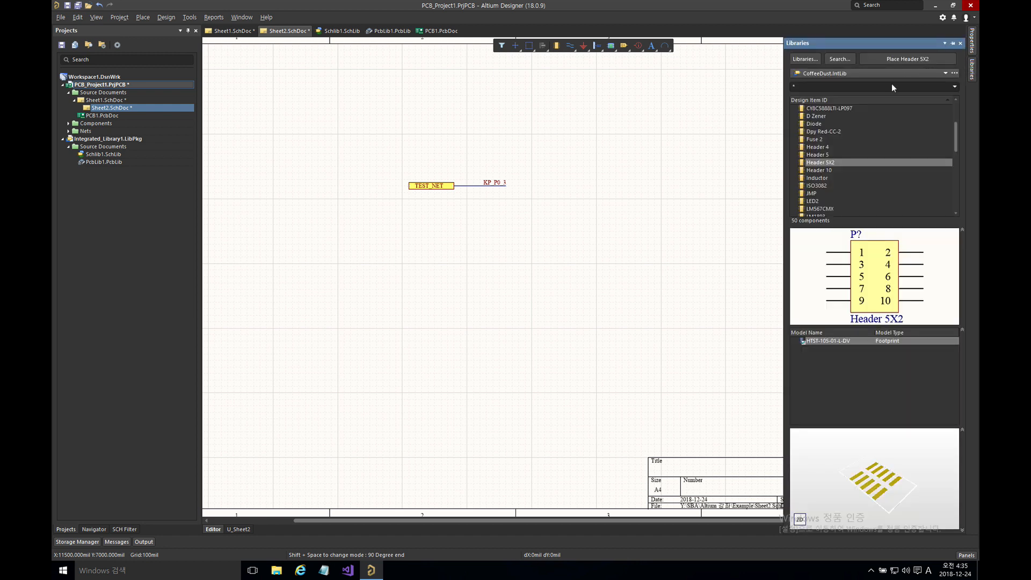
{"action": "left_click", "coordinate": [880, 72]}
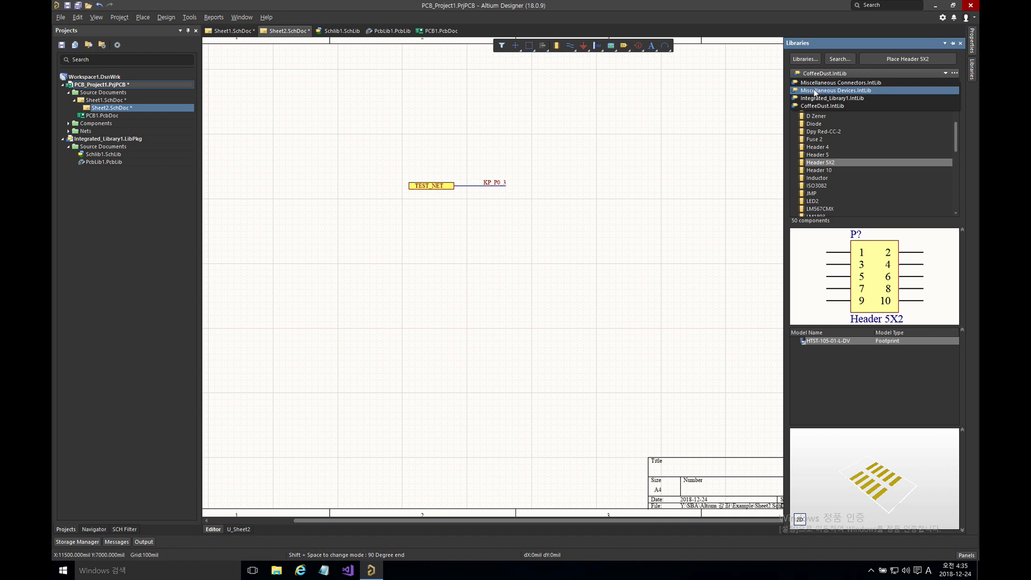
{"action": "left_click", "coordinate": [847, 90]}
{"action": "left_click", "coordinate": [822, 123]}
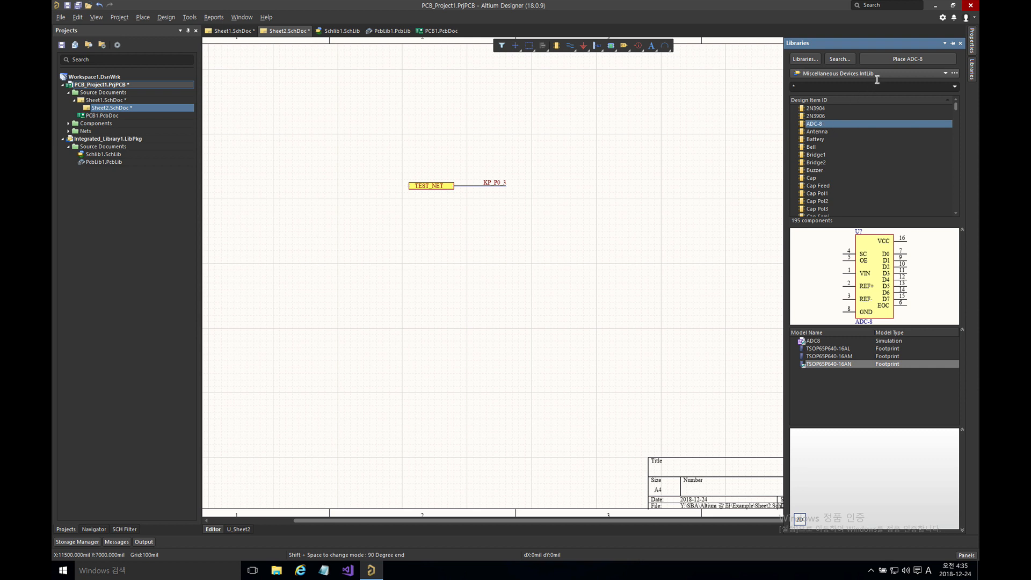
Place one ADC-8, flipped horizontally, on Sheet2.SchDoc below and to the right of the KP_P0_3 wire.
{"action": "left_click", "coordinate": [890, 59]}
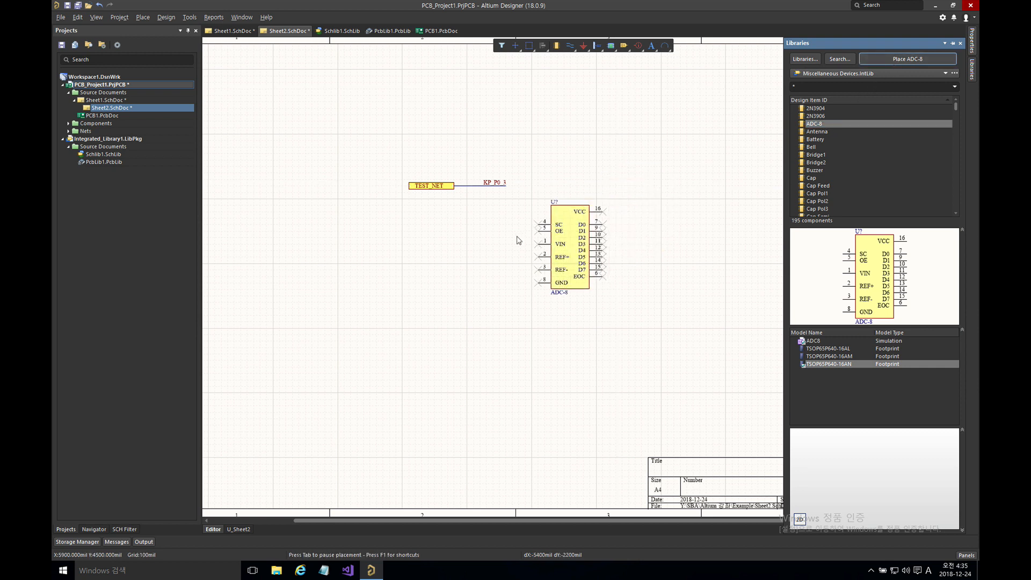
{"action": "key", "text": "x"}
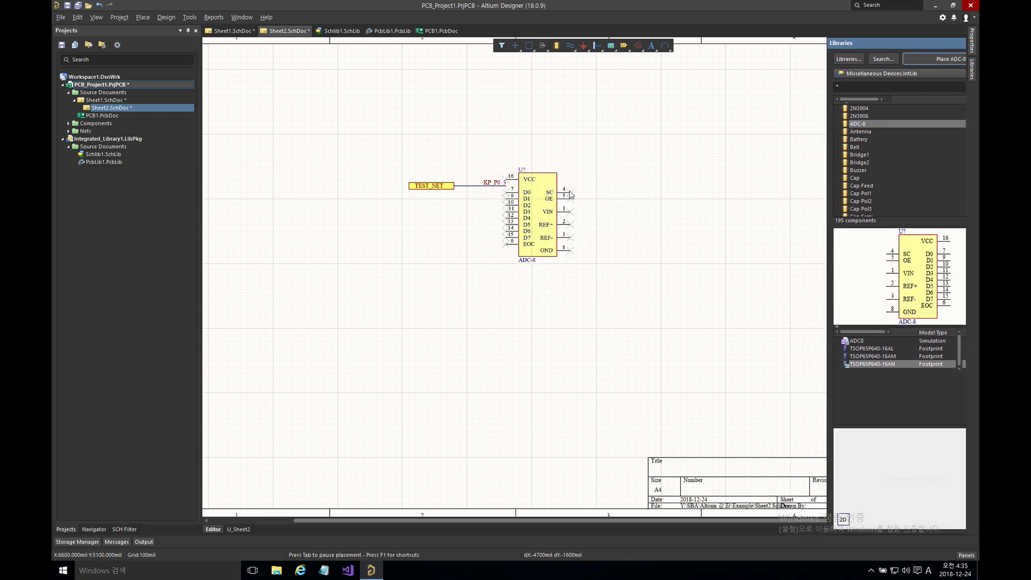
{"action": "left_click", "coordinate": [593, 199]}
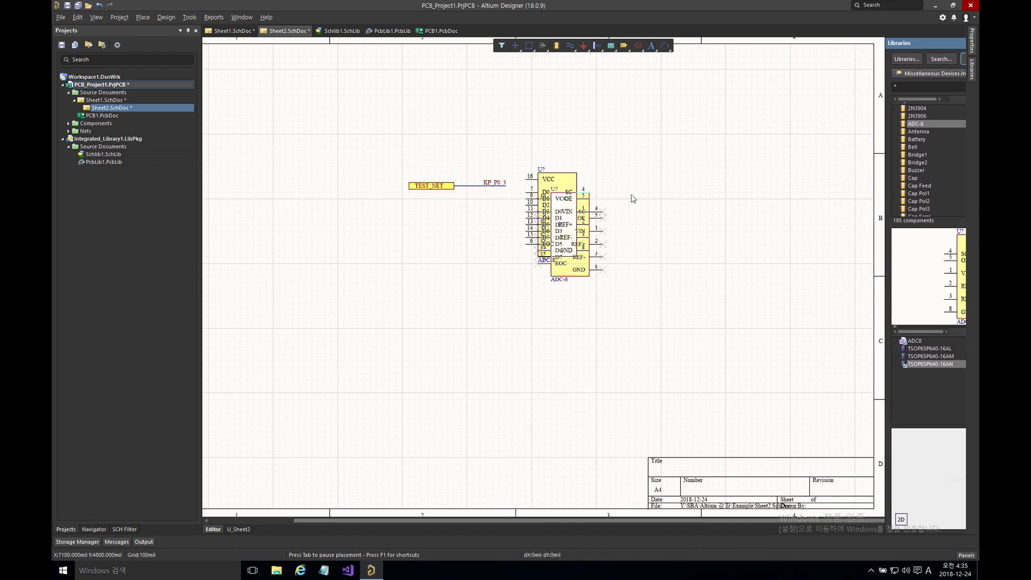
{"action": "right_click", "coordinate": [633, 198]}
{"action": "left_click_drag", "start_coordinate": [565, 223], "coordinate": [593, 258]}
{"action": "scroll", "coordinate": [515, 239], "scroll_direction": "up", "scroll_amount": 1, "text": "ctrl"}
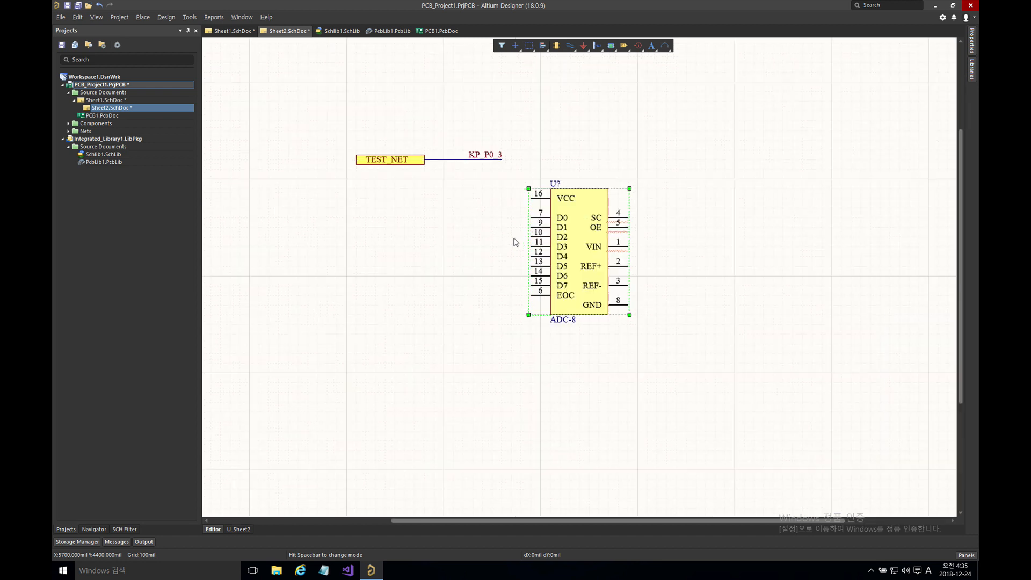
{"action": "left_click", "coordinate": [508, 238]}
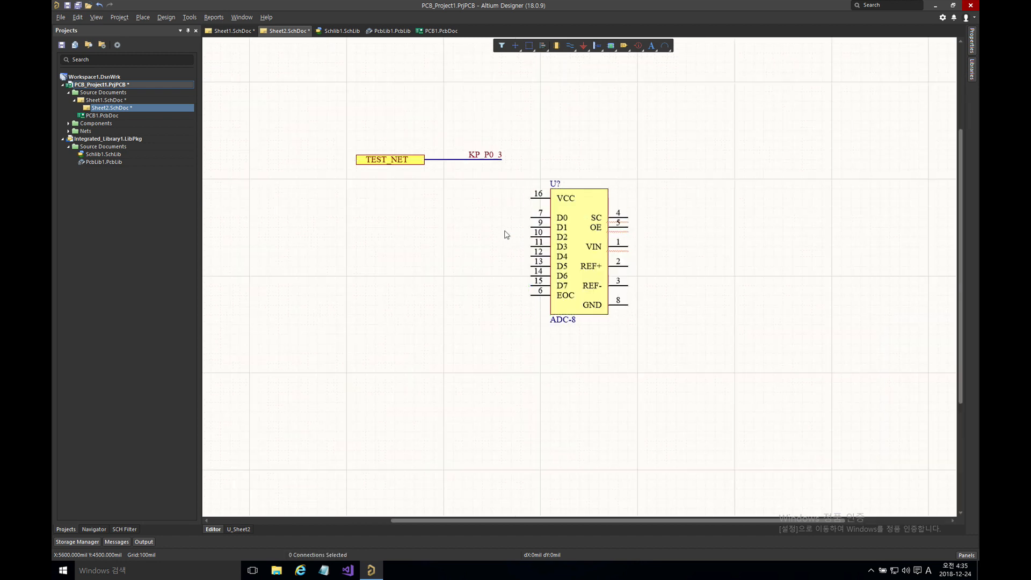
Delete the KP_P0_3 wire and its net label from Sheet2.SchDoc, keeping the TEST_NET port.
{"action": "left_click_drag", "start_coordinate": [515, 148], "coordinate": [421, 182]}
{"action": "left_click_drag", "start_coordinate": [518, 138], "coordinate": [462, 168]}
{"action": "key", "text": "Delete"}
Draw two horizontal wires about 400 mil long outward from the ADC-8's D0 and D1 pins on Sheet2.SchDoc.
{"action": "key", "text": "ctrl+w"}
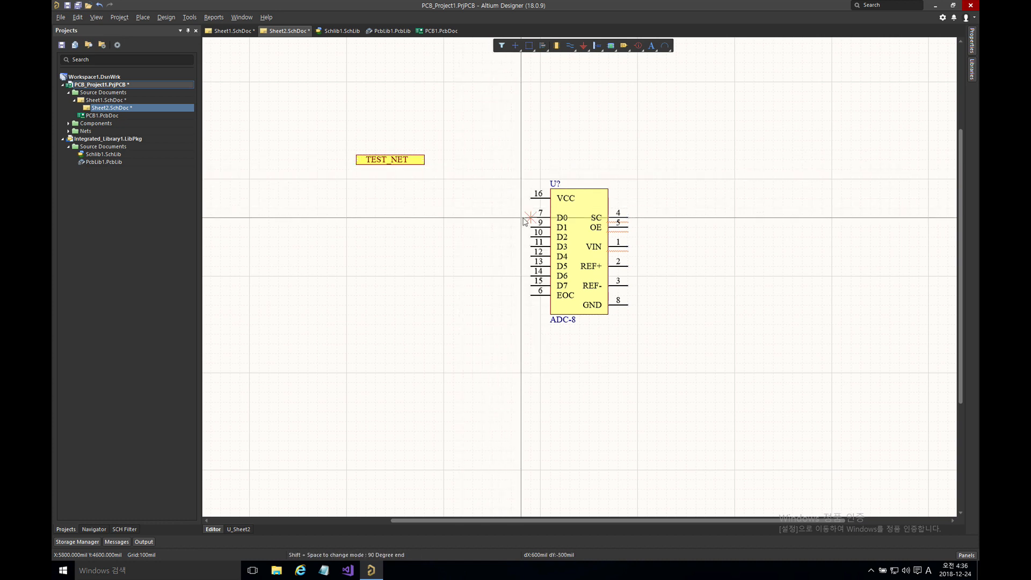
{"action": "left_click", "coordinate": [529, 217]}
{"action": "left_click", "coordinate": [492, 218]}
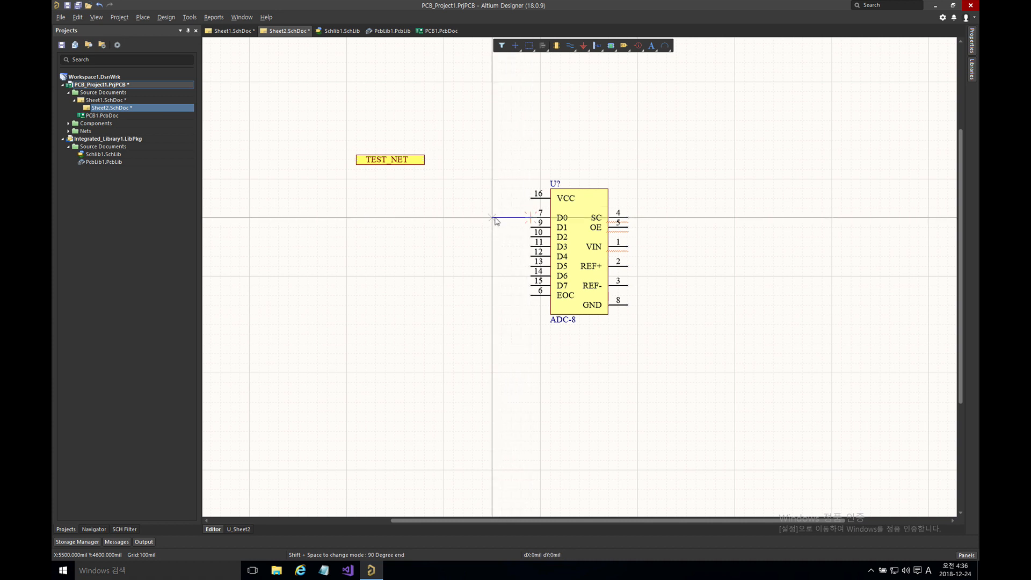
{"action": "right_click", "coordinate": [493, 190]}
{"action": "left_click", "coordinate": [530, 228]}
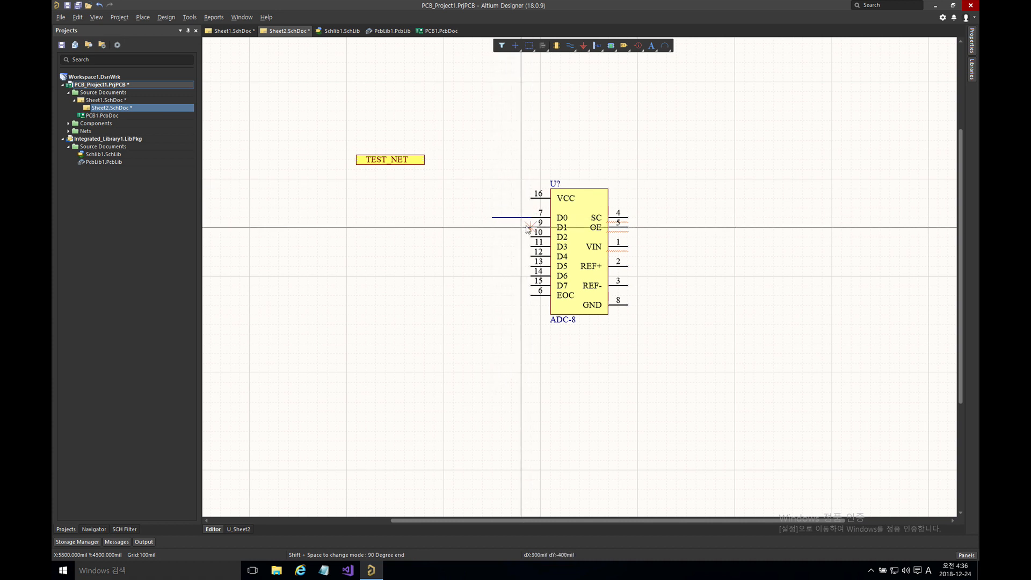
{"action": "left_click", "coordinate": [492, 227]}
{"action": "right_click", "coordinate": [489, 213]}
Copy the D0 and D1 wires onto D2 and D3, and copy all four onto pins D4 through D7.
{"action": "left_click_drag", "start_coordinate": [487, 206], "coordinate": [534, 237]}
{"action": "key", "text": "ctrl+c"}
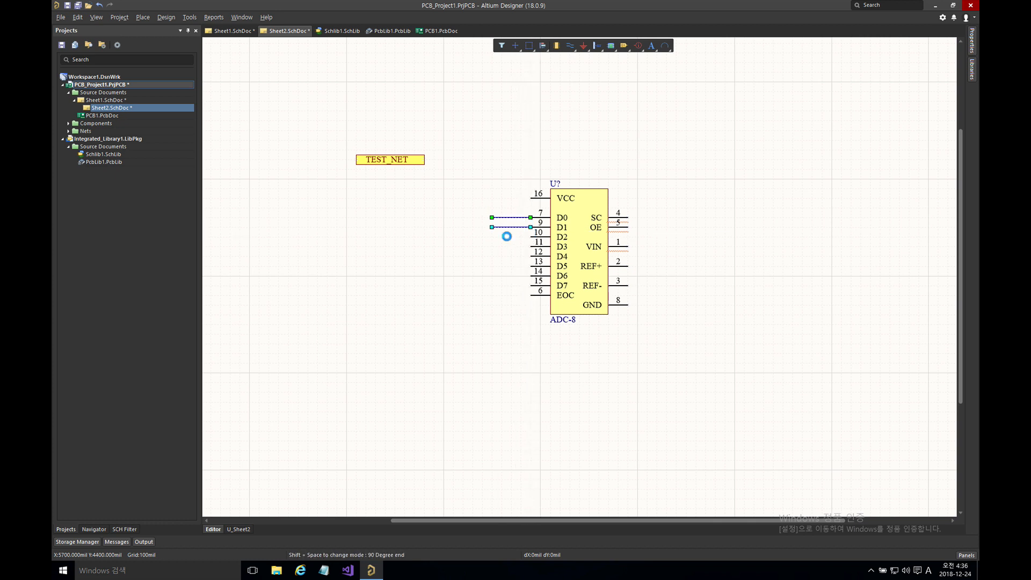
{"action": "key", "text": "ctrl+v"}
{"action": "left_click", "coordinate": [531, 246]}
{"action": "left_click_drag", "start_coordinate": [472, 197], "coordinate": [534, 251]}
{"action": "key", "text": "ctrl+c"}
{"action": "key", "text": "ctrl+v"}
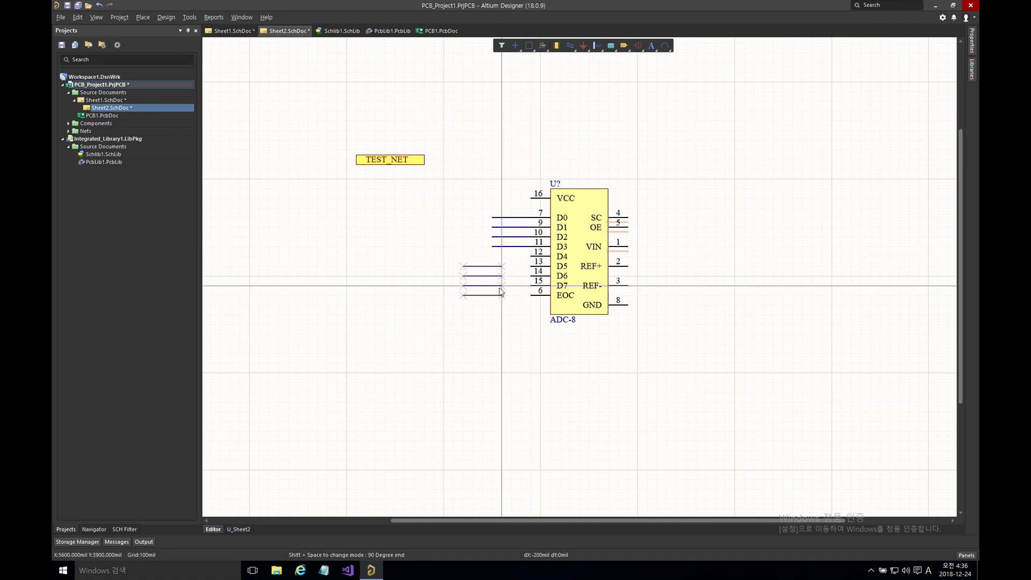
{"action": "left_click", "coordinate": [530, 277]}
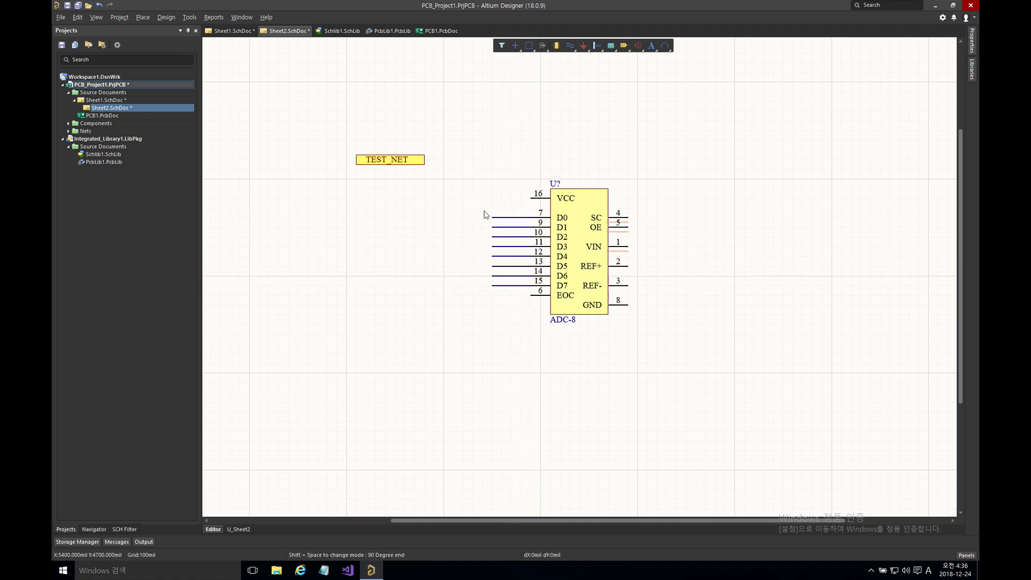
{"action": "left_click_drag", "start_coordinate": [482, 211], "coordinate": [542, 294]}
{"action": "key", "text": "ctrl+c"}
{"action": "key", "text": "ctrl+v"}
Place a bus entry at the free end of each of the eight D0 to D7 wires, slanting up and away from the ADC-8.
{"action": "left_click", "coordinate": [142, 17]}
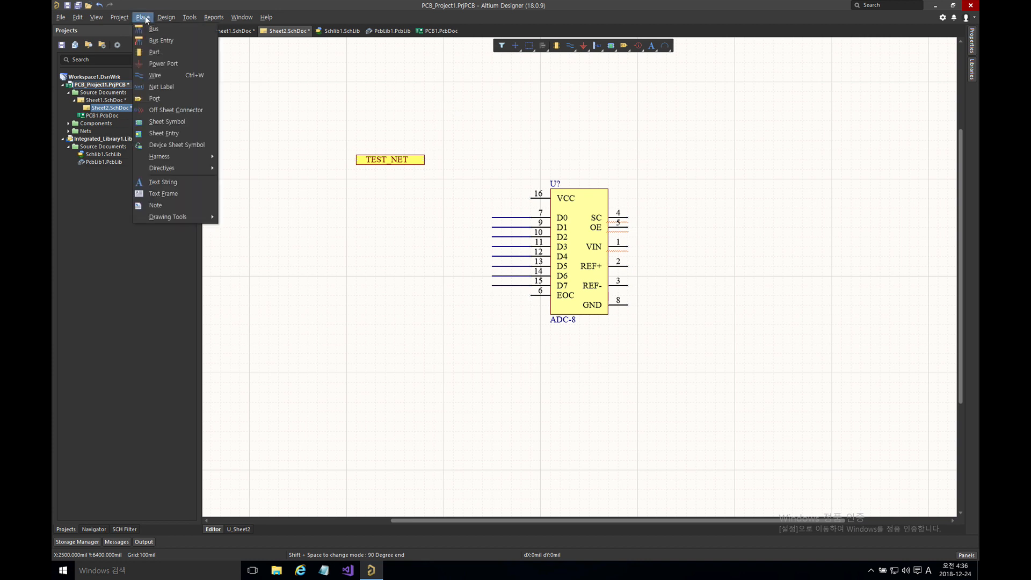
{"action": "left_click", "coordinate": [173, 41]}
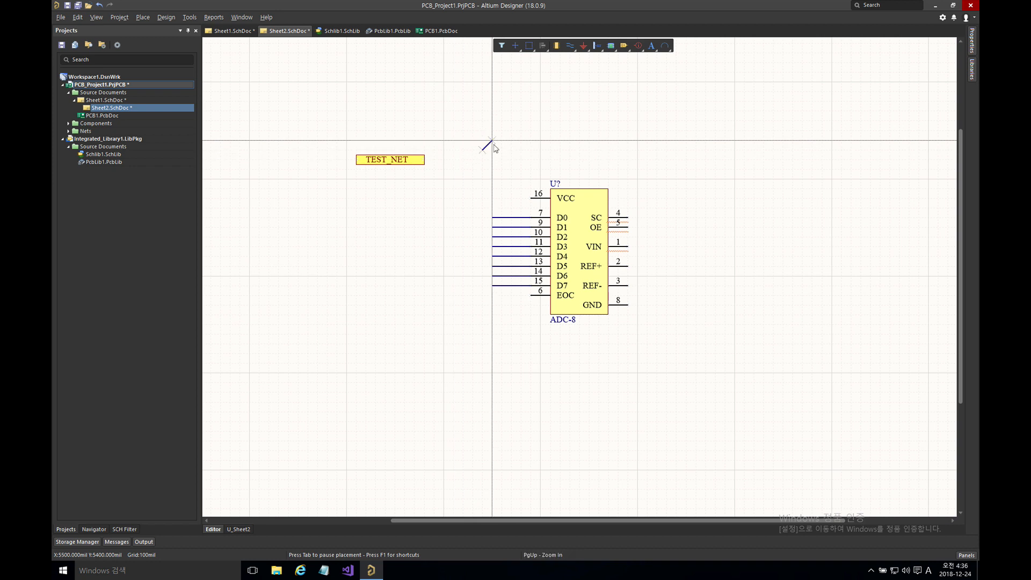
{"action": "left_click", "coordinate": [492, 218]}
{"action": "left_click", "coordinate": [492, 227]}
{"action": "left_click", "coordinate": [492, 237]}
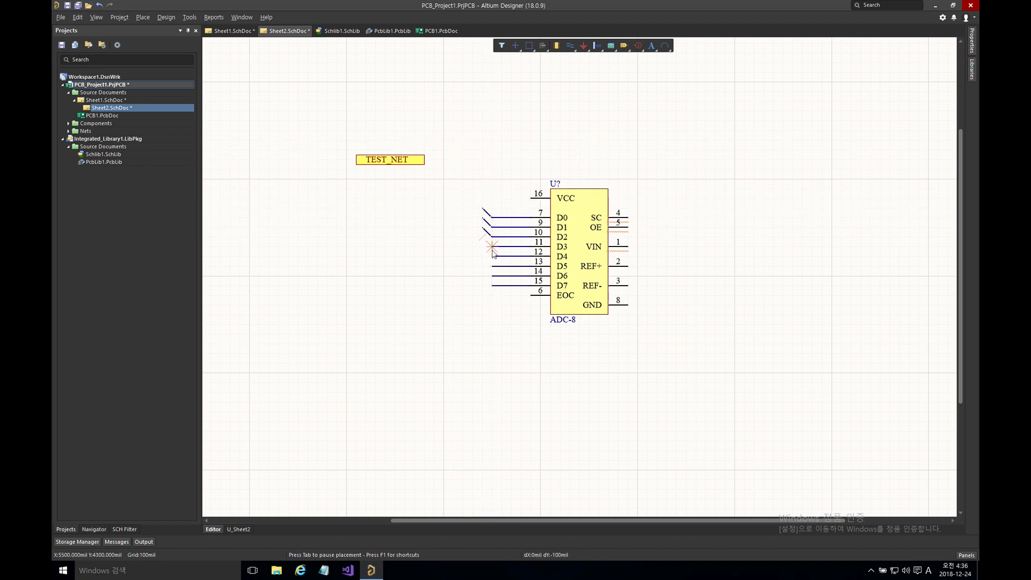
{"action": "left_click", "coordinate": [492, 247]}
{"action": "left_click", "coordinate": [492, 256]}
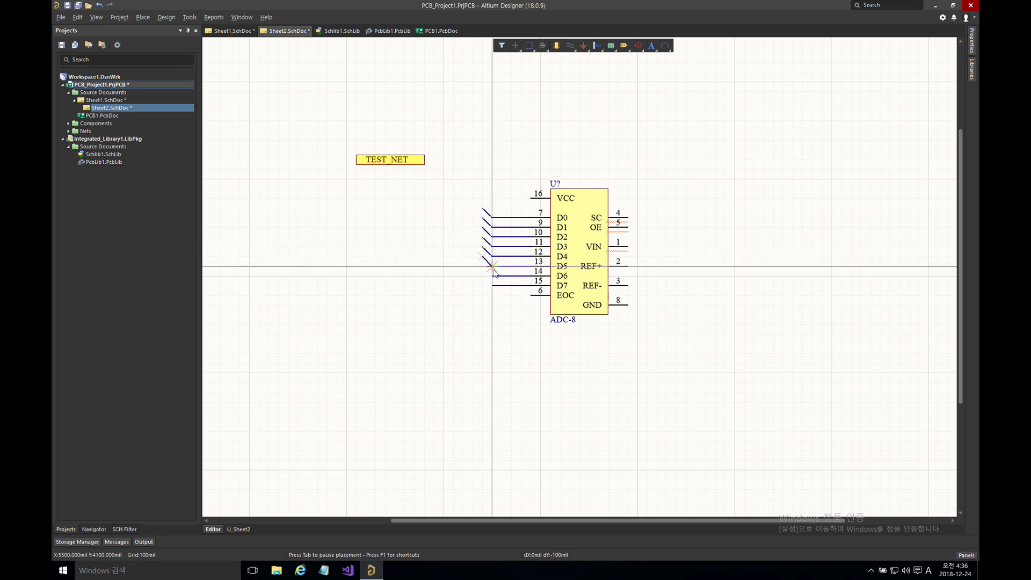
{"action": "left_click", "coordinate": [492, 266]}
{"action": "left_click", "coordinate": [491, 276]}
{"action": "left_click", "coordinate": [492, 285]}
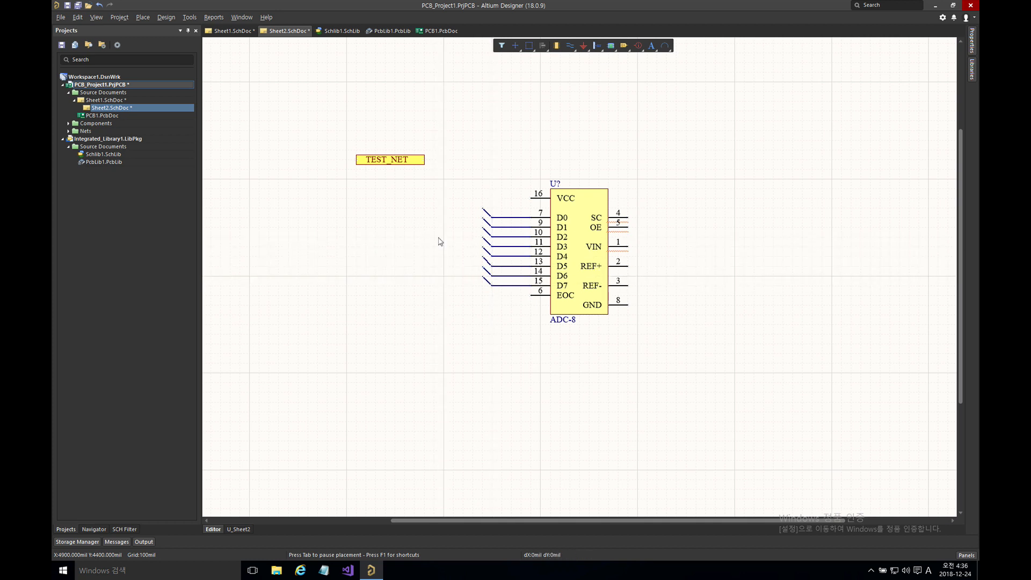
Draw a bus up along the eight bus entries, with a 45-degree corner, to the TEST_NET port.
{"action": "left_click", "coordinate": [143, 17]}
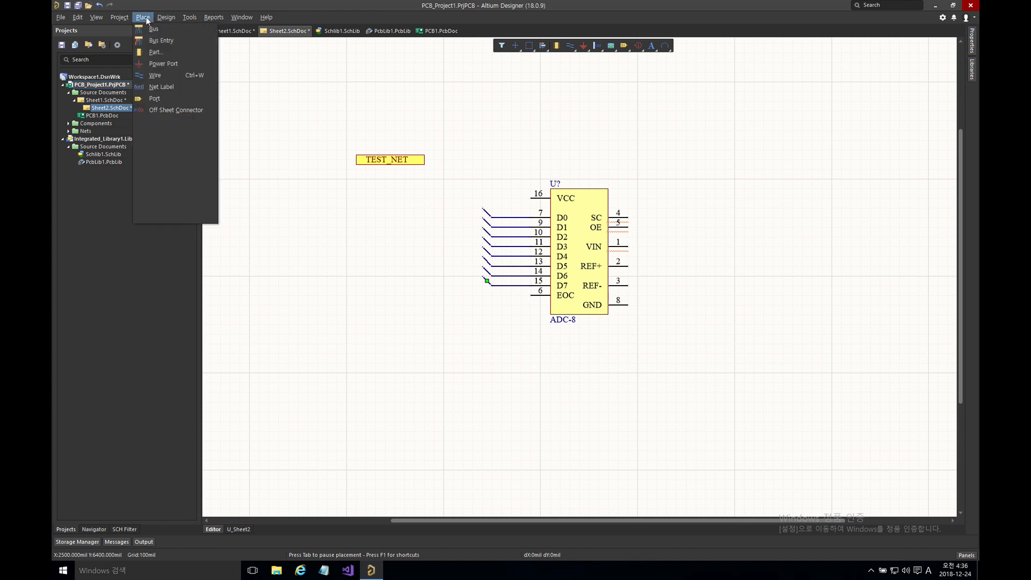
{"action": "left_click", "coordinate": [168, 42]}
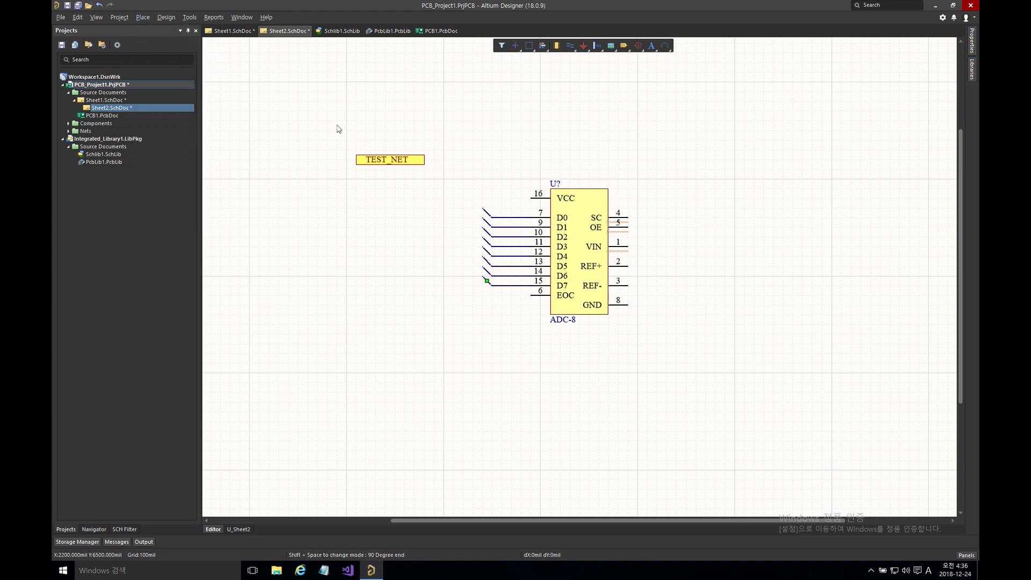
{"action": "left_click", "coordinate": [482, 276]}
{"action": "key", "text": "shift+space"}
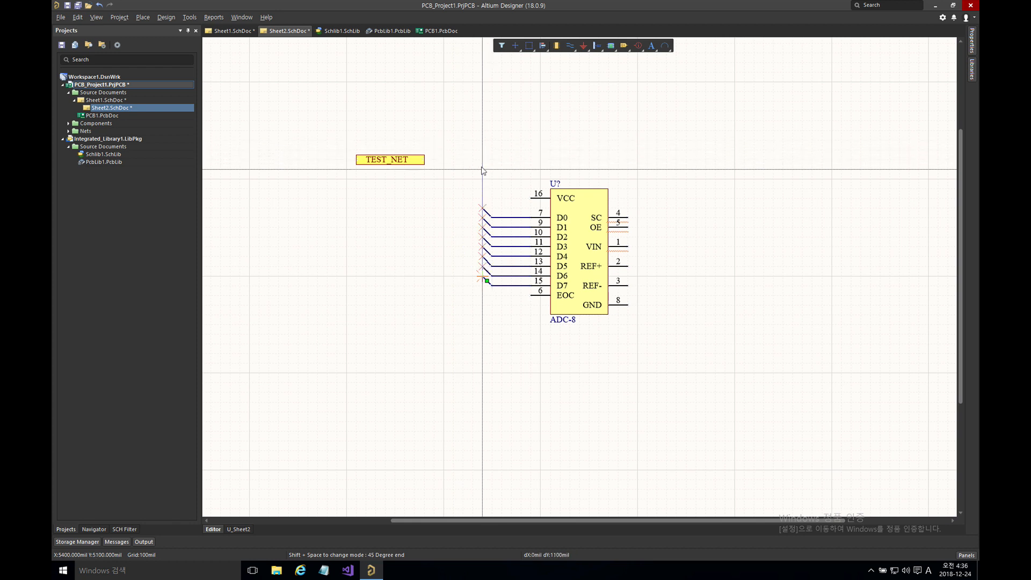
{"action": "left_click", "coordinate": [483, 170]}
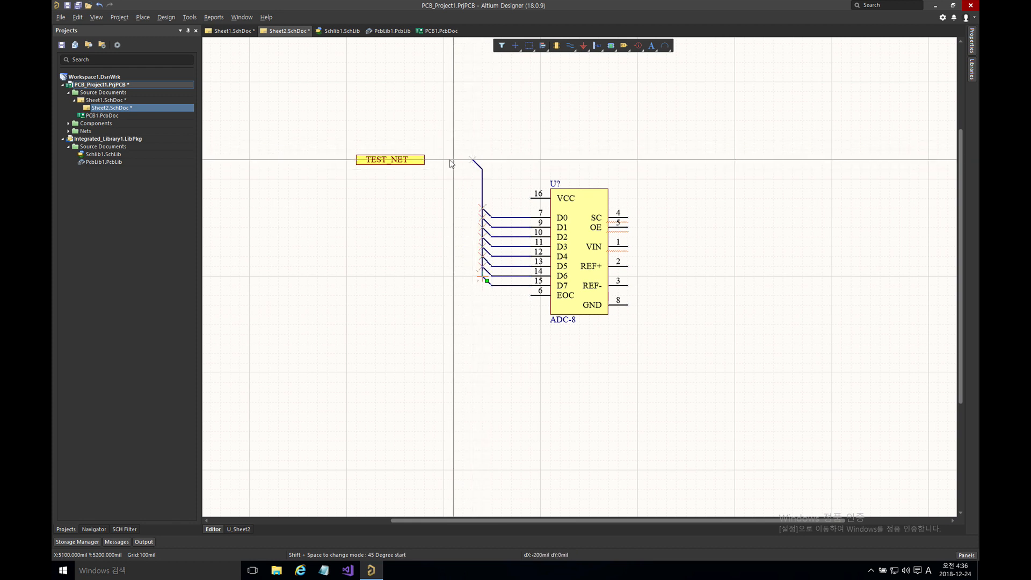
{"action": "left_click", "coordinate": [424, 160]}
{"action": "key", "text": "Escape"}
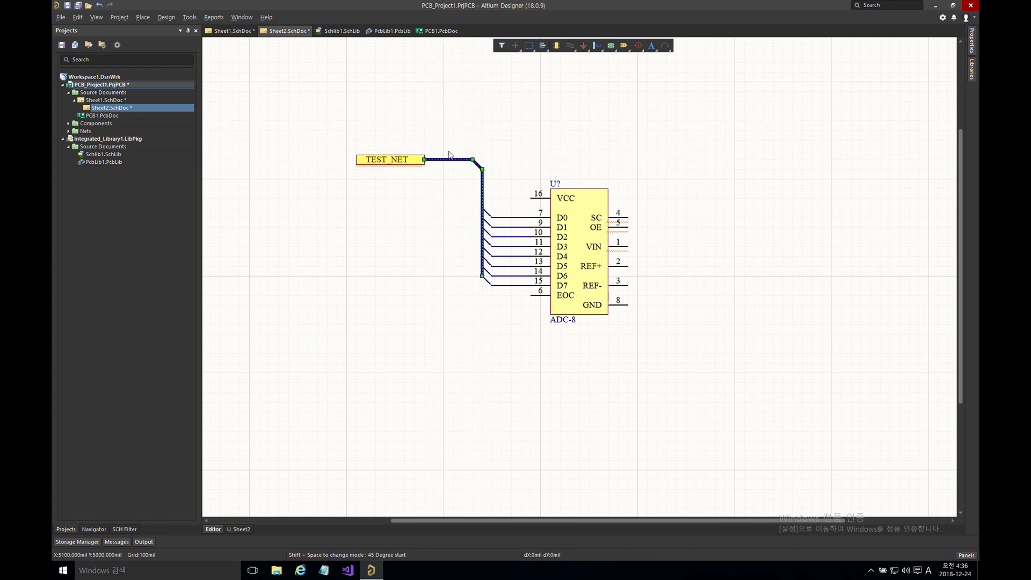
{"action": "left_click", "coordinate": [502, 154]}
Place net labels D0 through D7 in sequence on the eight wires between the bus entries and the ADC-8 pins.
{"action": "left_click", "coordinate": [144, 18]}
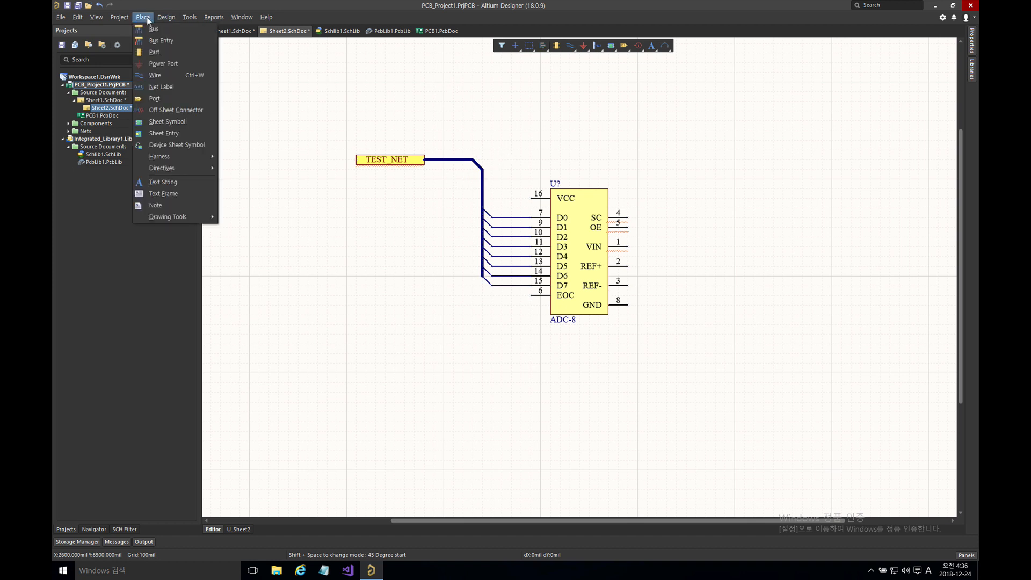
{"action": "left_click", "coordinate": [172, 87]}
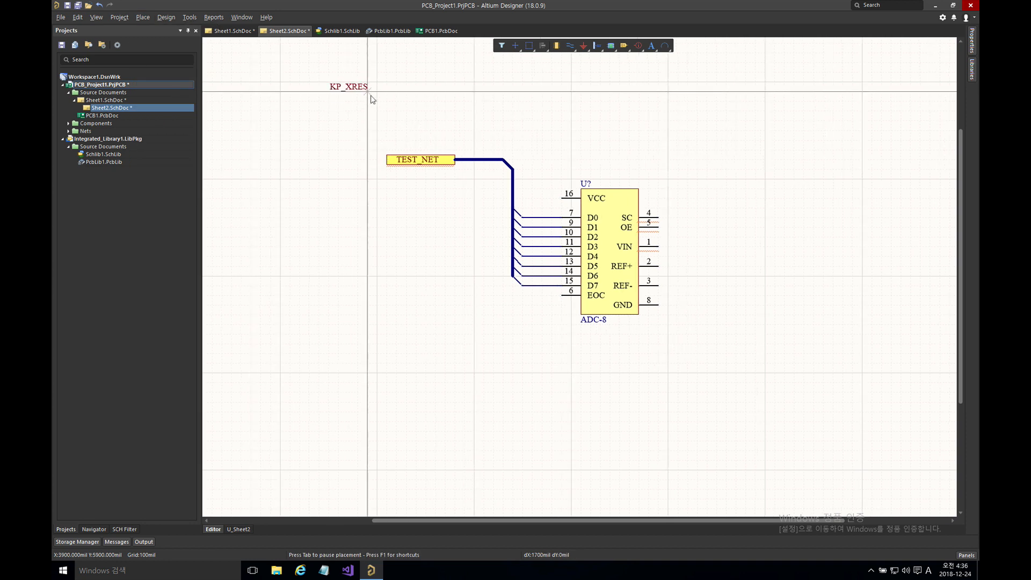
{"action": "key", "text": "Tab"}
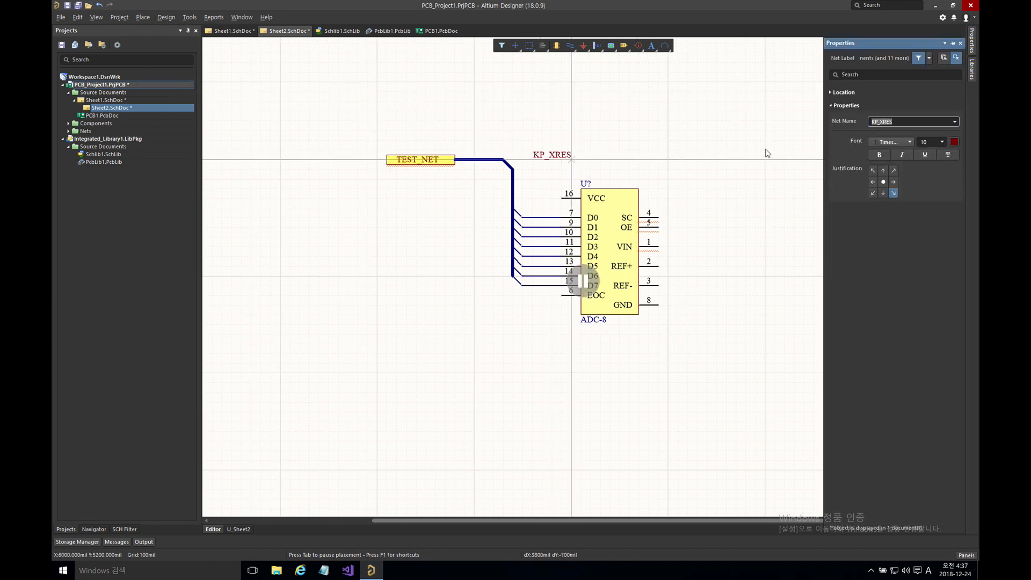
{"action": "type", "text": "D0"}
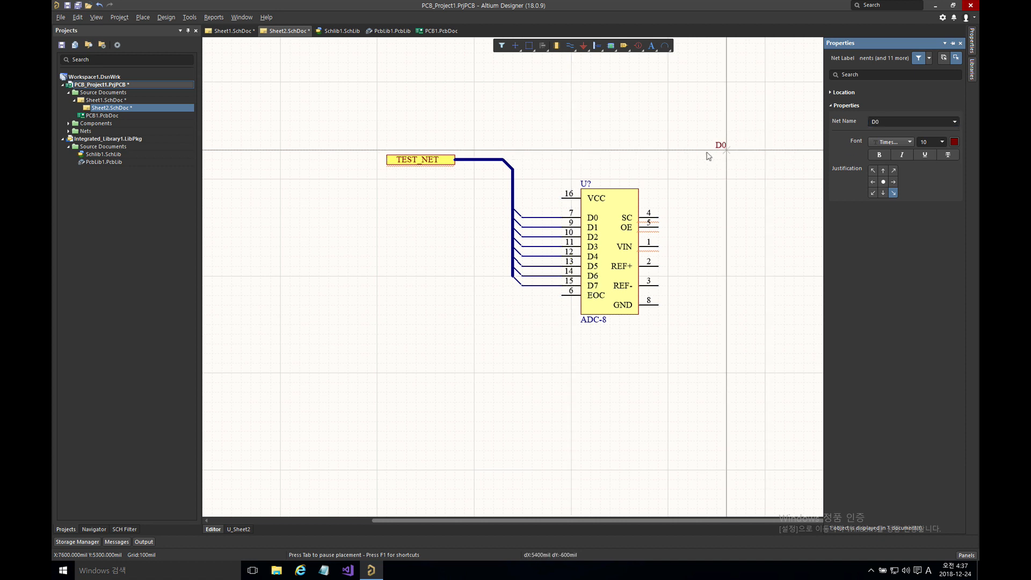
{"action": "left_click", "coordinate": [543, 218]}
{"action": "left_click", "coordinate": [541, 227]}
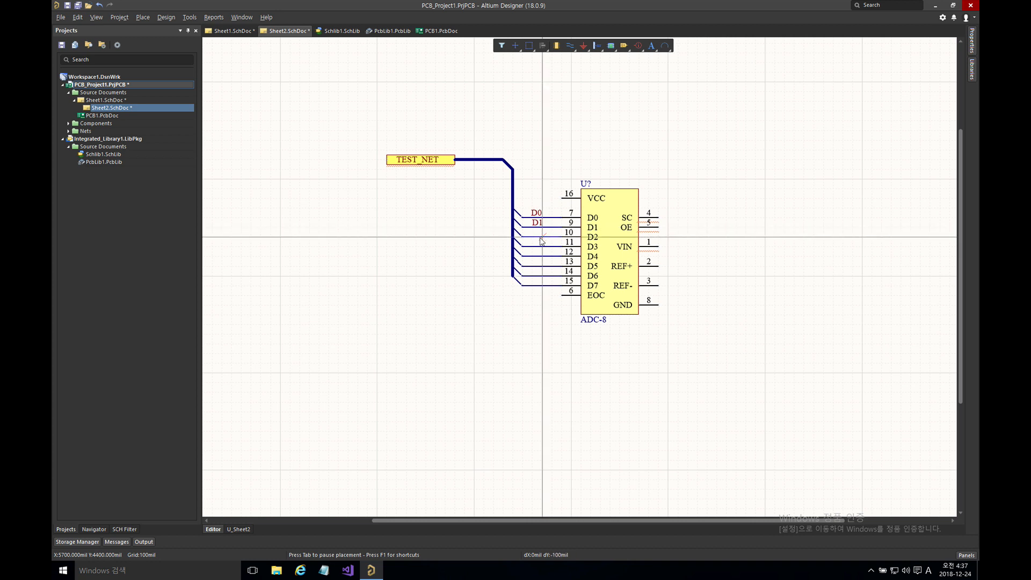
{"action": "left_click", "coordinate": [543, 237]}
{"action": "left_click", "coordinate": [543, 246]}
{"action": "left_click", "coordinate": [543, 256]}
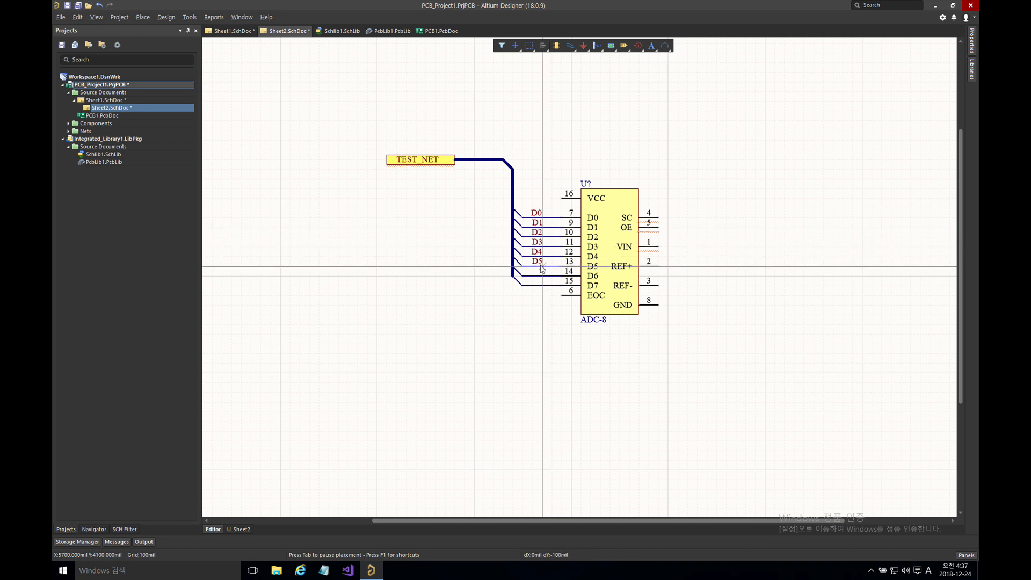
{"action": "left_click", "coordinate": [542, 265]}
{"action": "left_click", "coordinate": [543, 276]}
{"action": "left_click", "coordinate": [542, 286]}
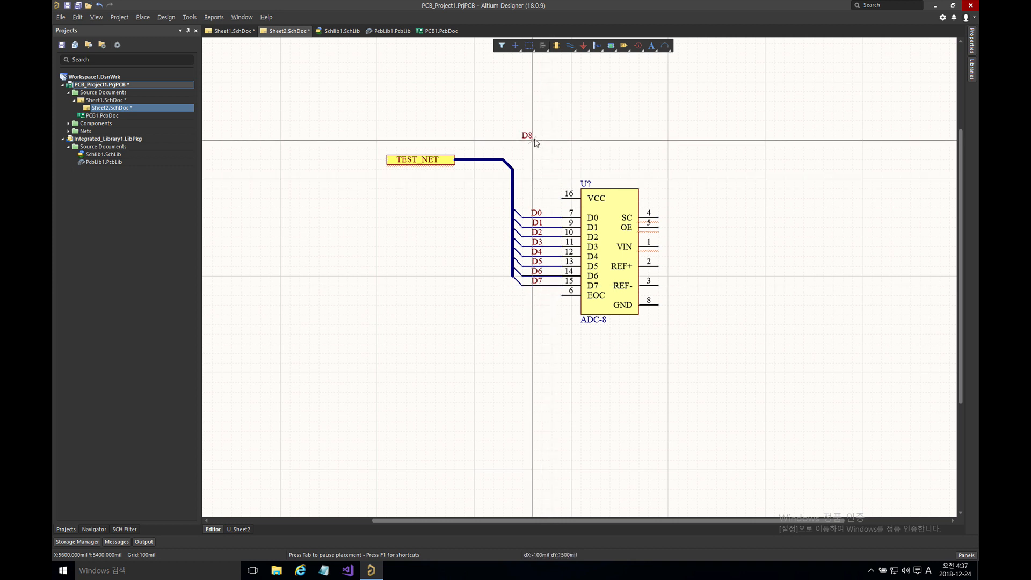
Place the net label D[0..7] on the bus segment next to the TEST_NET port.
{"action": "key", "text": "Tab"}
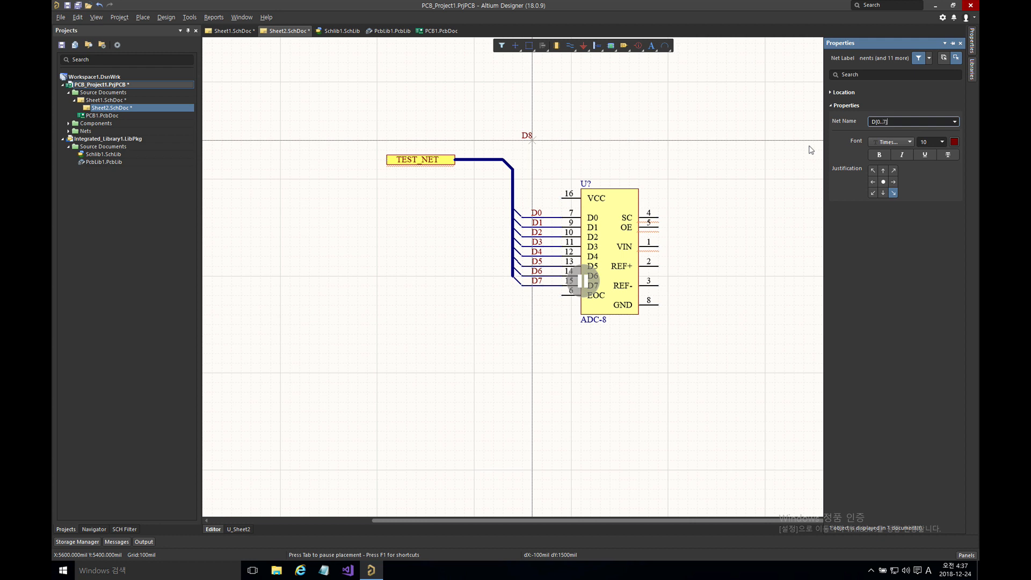
{"action": "key", "text": "Return"}
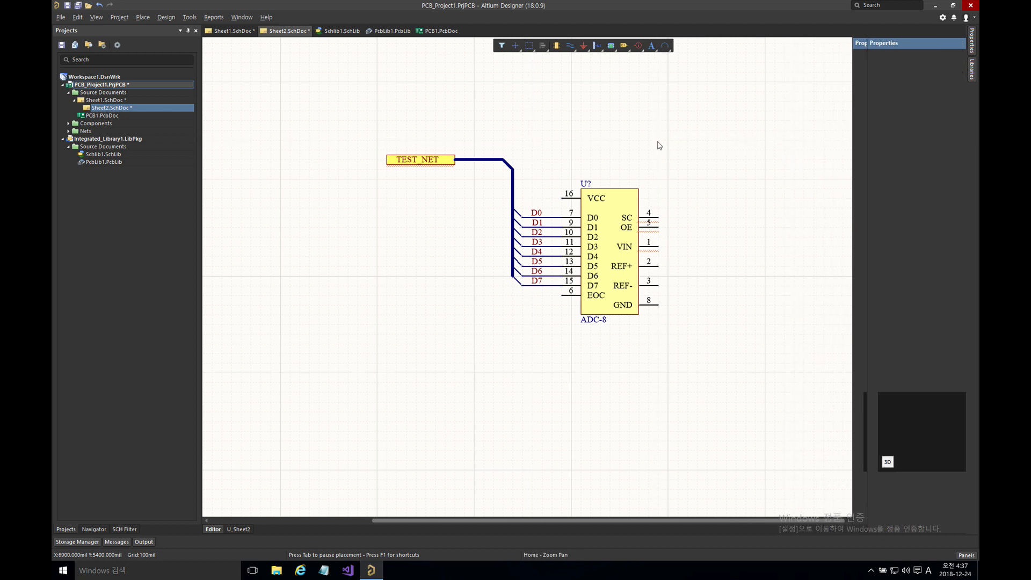
{"action": "left_click", "coordinate": [492, 158]}
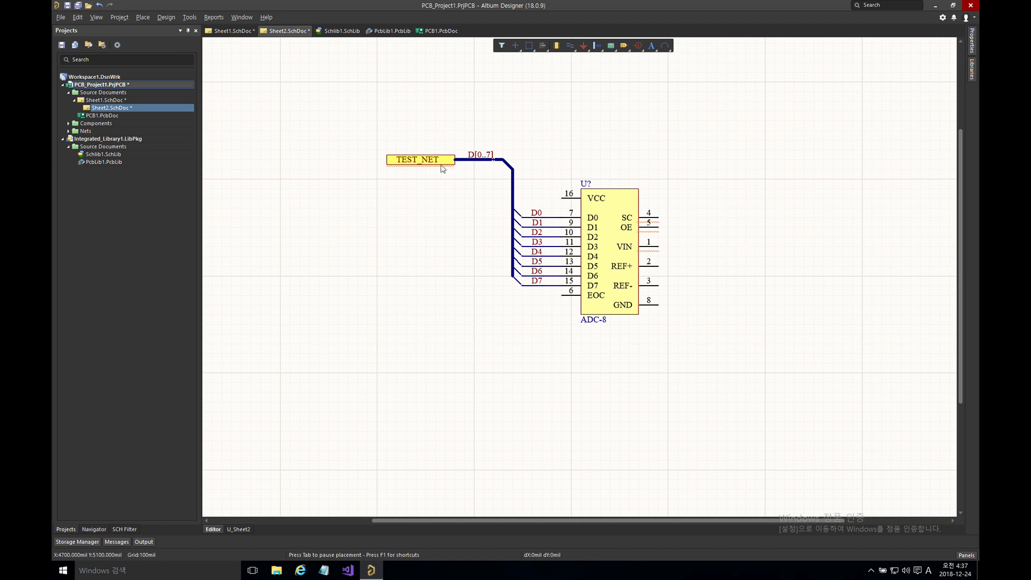
Rename the TEST_NET port as DATA[0..7] and save Sheet2.SchDoc.
{"action": "key", "text": "Tab"}
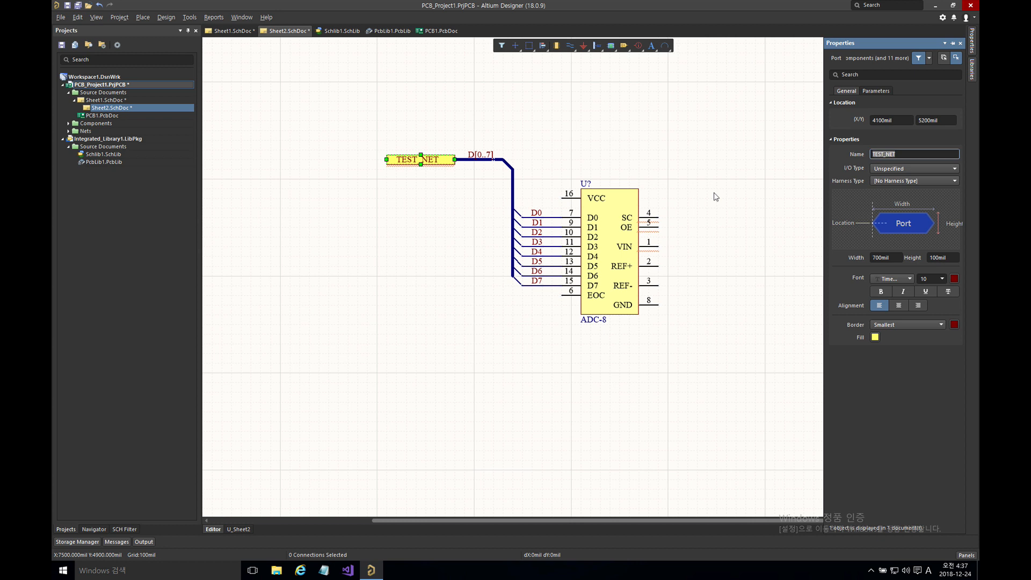
{"action": "type", "text": "DATA[0..7"}
{"action": "key", "text": "Return"}
{"action": "left_click", "coordinate": [637, 148]}
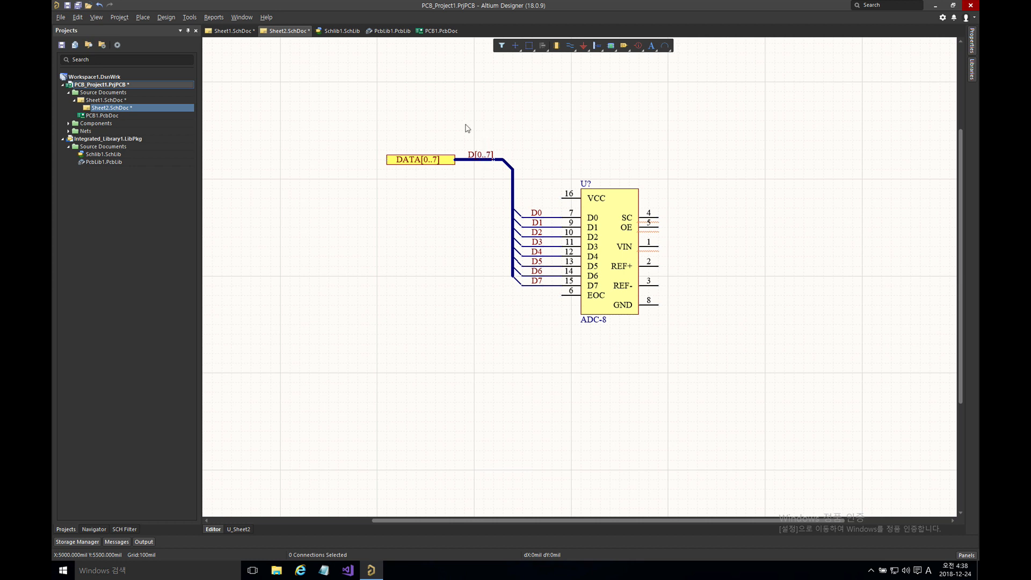
{"action": "key", "text": "ctrl+s"}
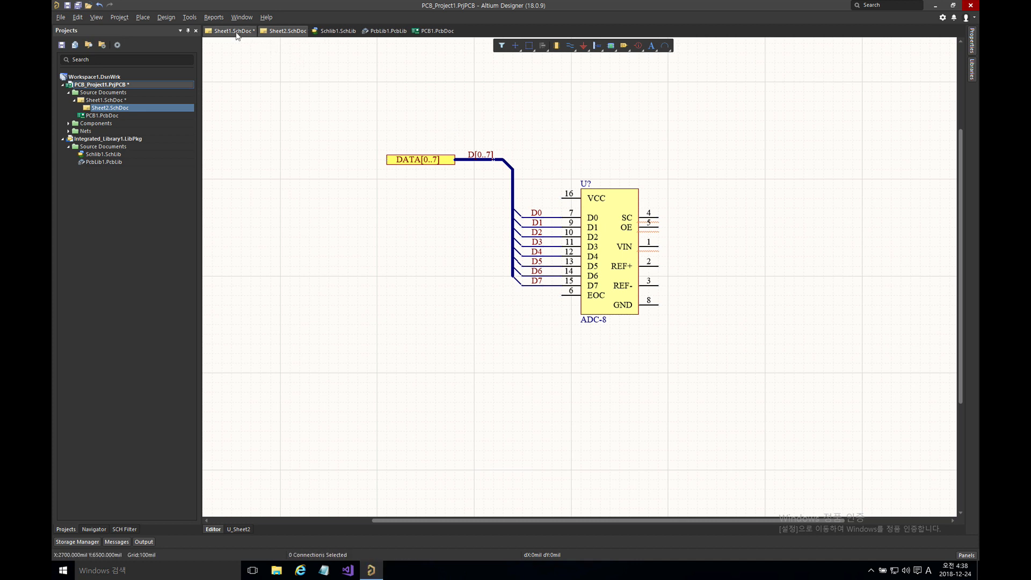
On Sheet1.SchDoc, synchronize the U_Sheet2 symbol's TEST_NET sheet entry to the DATA[0..7] port, using the port's name.
{"action": "left_click", "coordinate": [235, 31]}
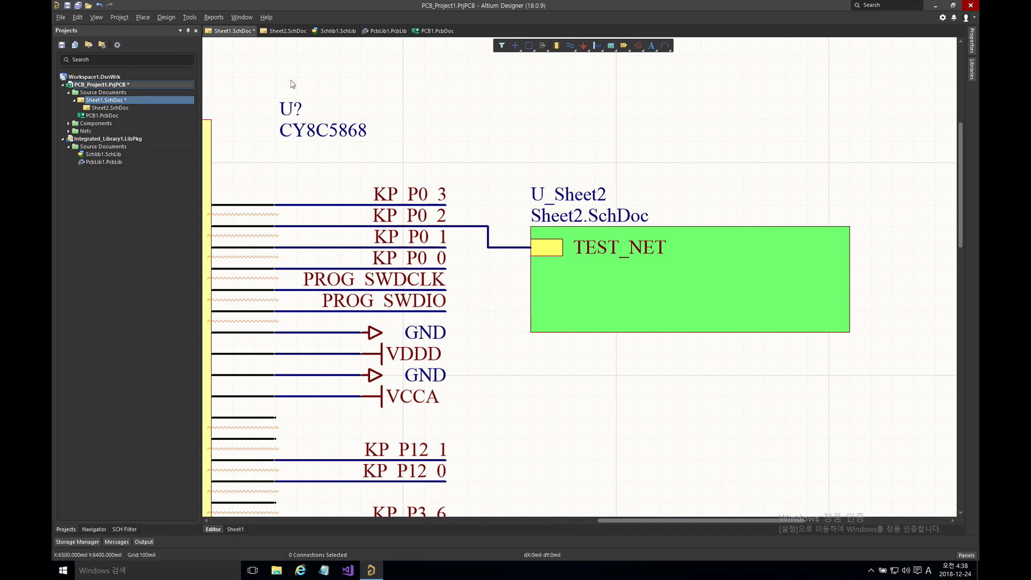
{"action": "left_click", "coordinate": [162, 18]}
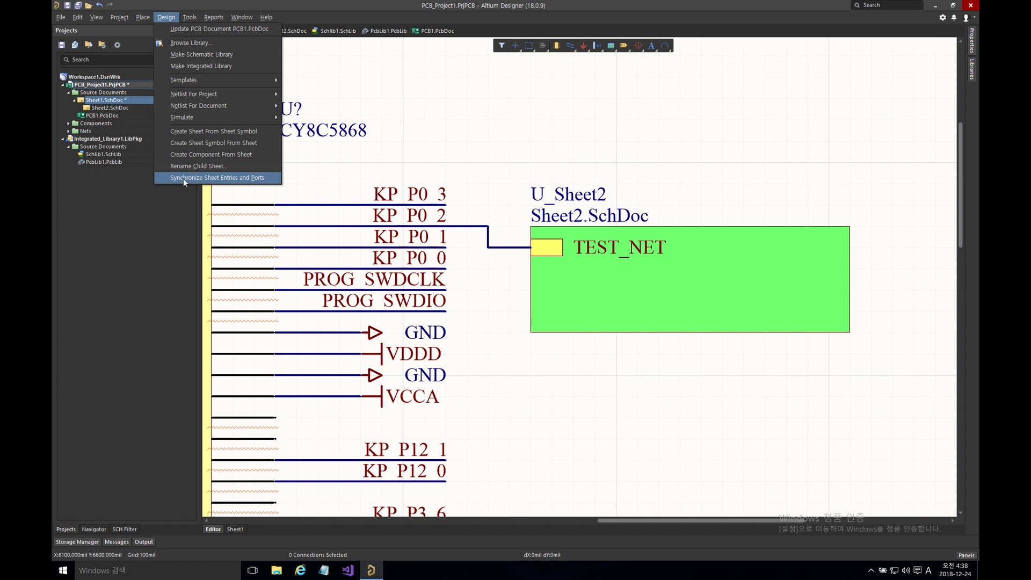
{"action": "left_click", "coordinate": [251, 178]}
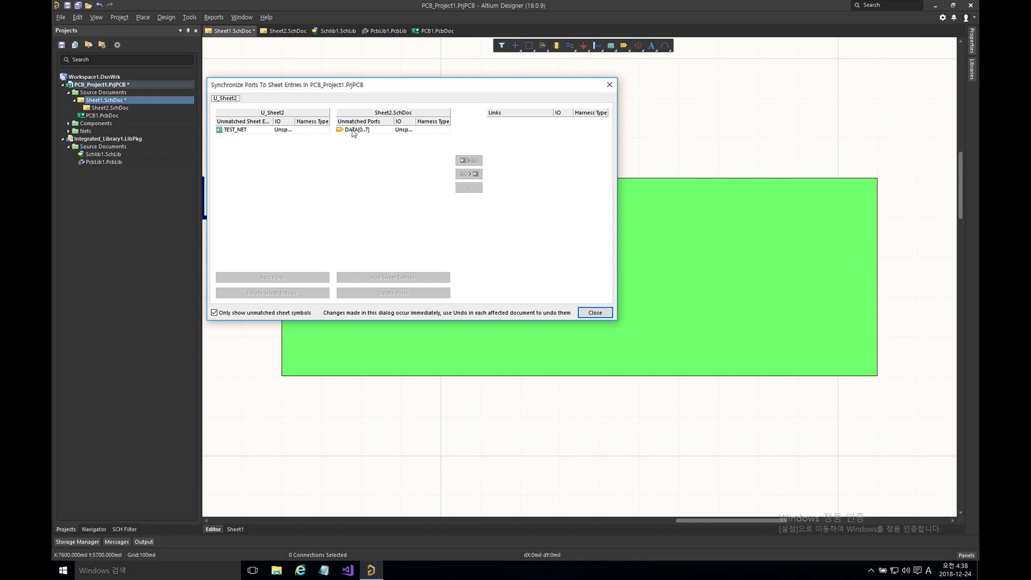
{"action": "left_click", "coordinate": [353, 131]}
{"action": "left_click", "coordinate": [256, 130]}
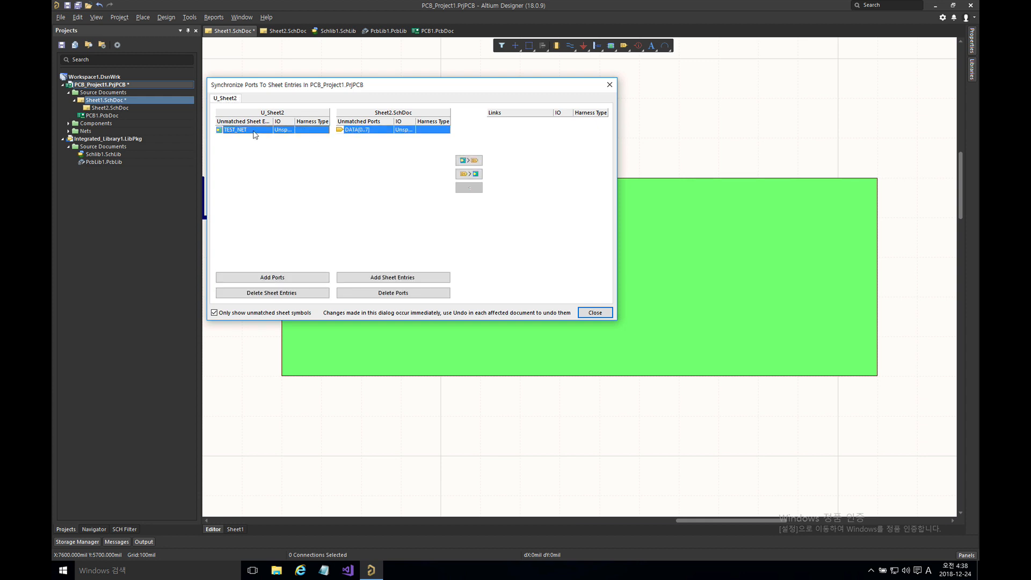
{"action": "left_click", "coordinate": [472, 174]}
{"action": "left_click", "coordinate": [595, 313]}
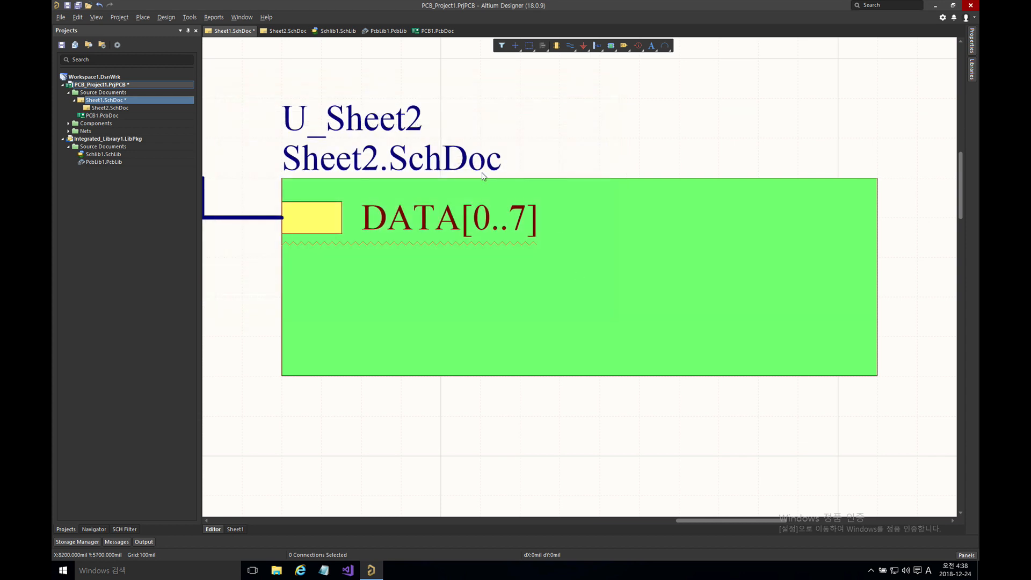
{"action": "right_click_drag", "start_coordinate": [538, 137], "coordinate": [711, 143]}
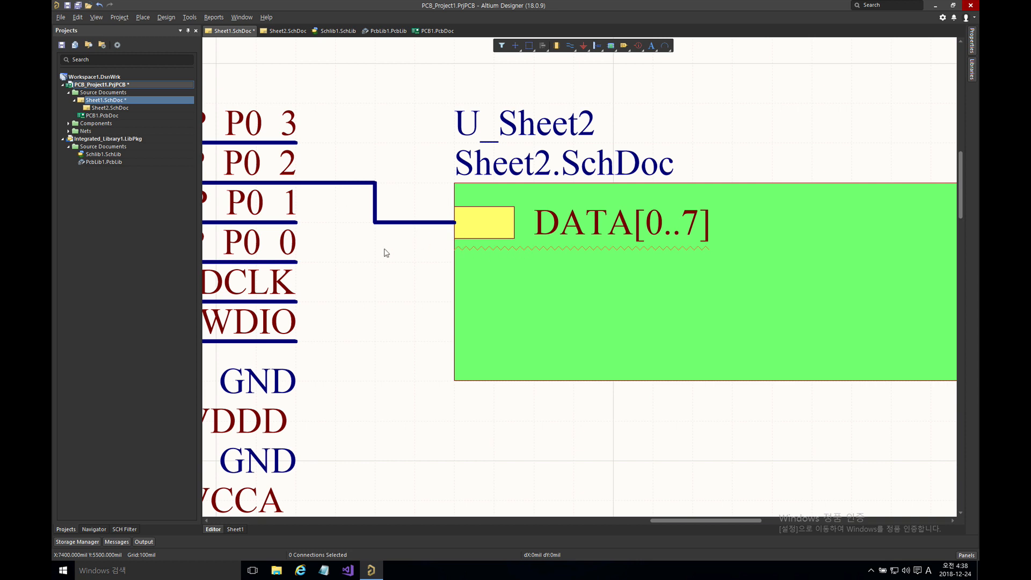
Delete the wire joining KP_P0_2 to the DATA[0..7] sheet entry of U_Sheet2.
{"action": "right_click_drag", "start_coordinate": [422, 255], "coordinate": [456, 262]}
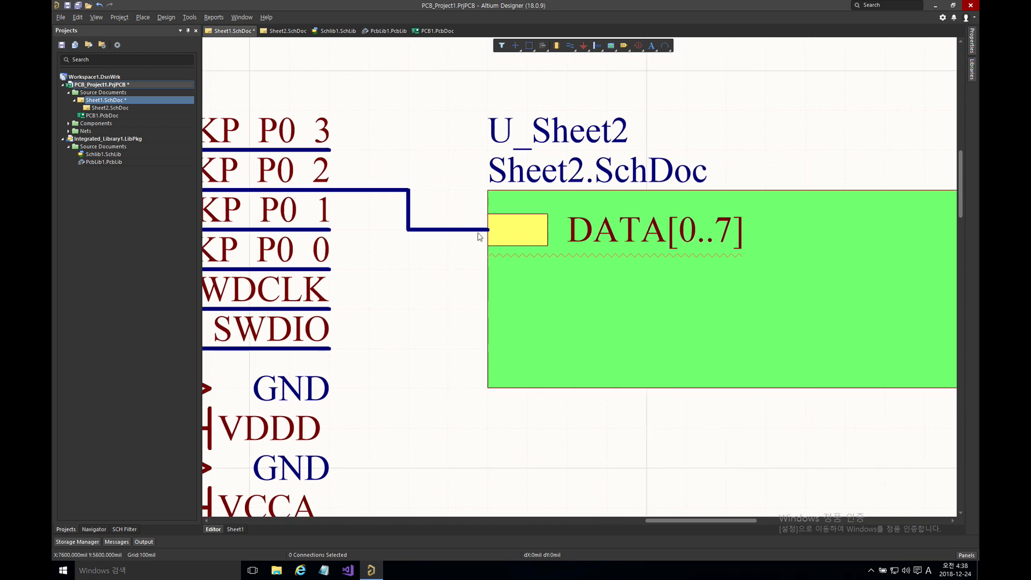
{"action": "left_click", "coordinate": [434, 231]}
{"action": "right_click_drag", "start_coordinate": [451, 224], "coordinate": [551, 225]}
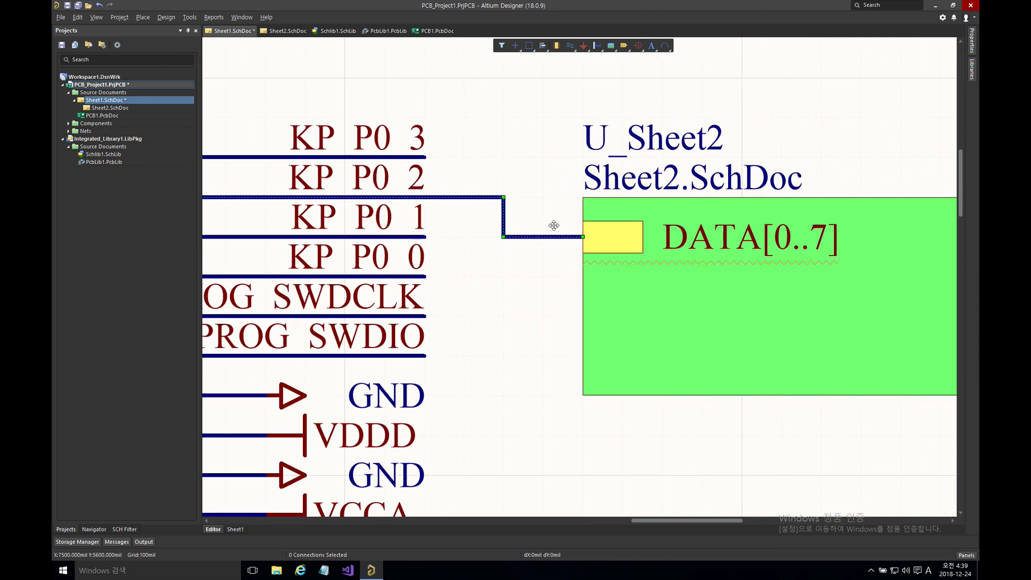
{"action": "key", "text": "Delete"}
Draw an L-shaped bus from the DATA[0..7] sheet entry, ending beside the KP_P0_3 wire.
{"action": "key", "text": "p"}
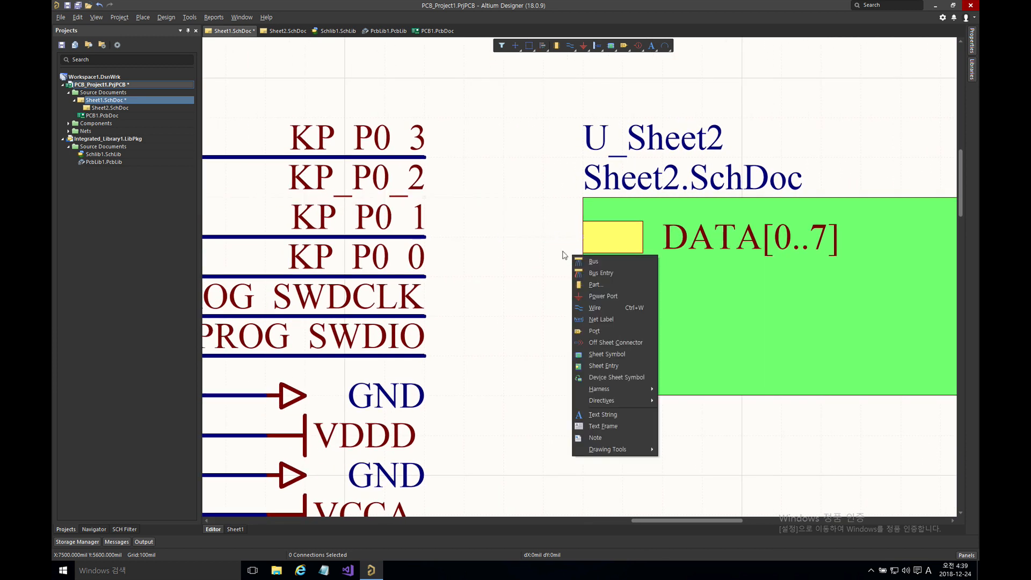
{"action": "key", "text": "w"}
{"action": "left_click", "coordinate": [581, 240]}
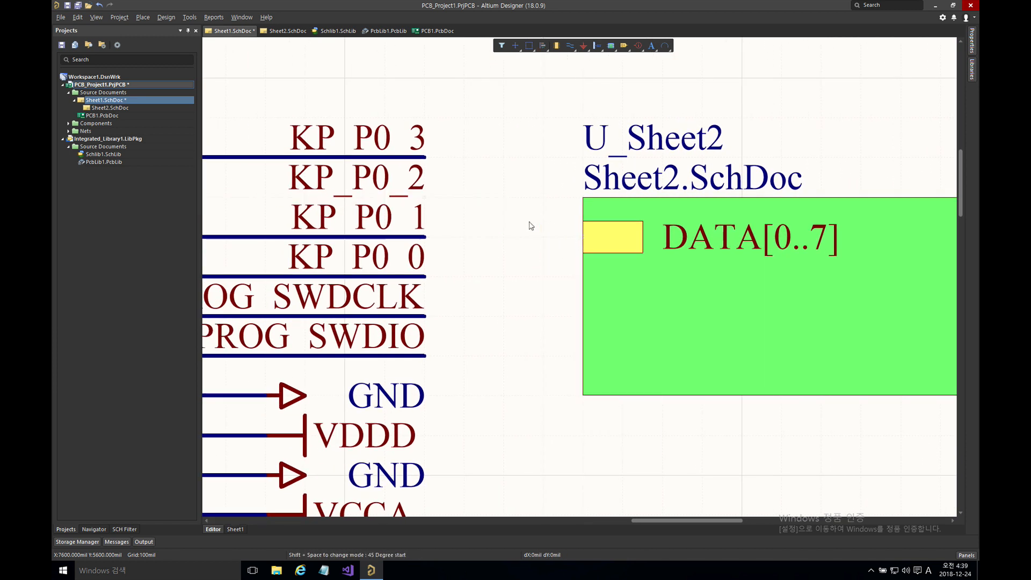
{"action": "left_click", "coordinate": [512, 152]}
{"action": "right_click", "coordinate": [521, 150]}
{"action": "right_click", "coordinate": [523, 149]}
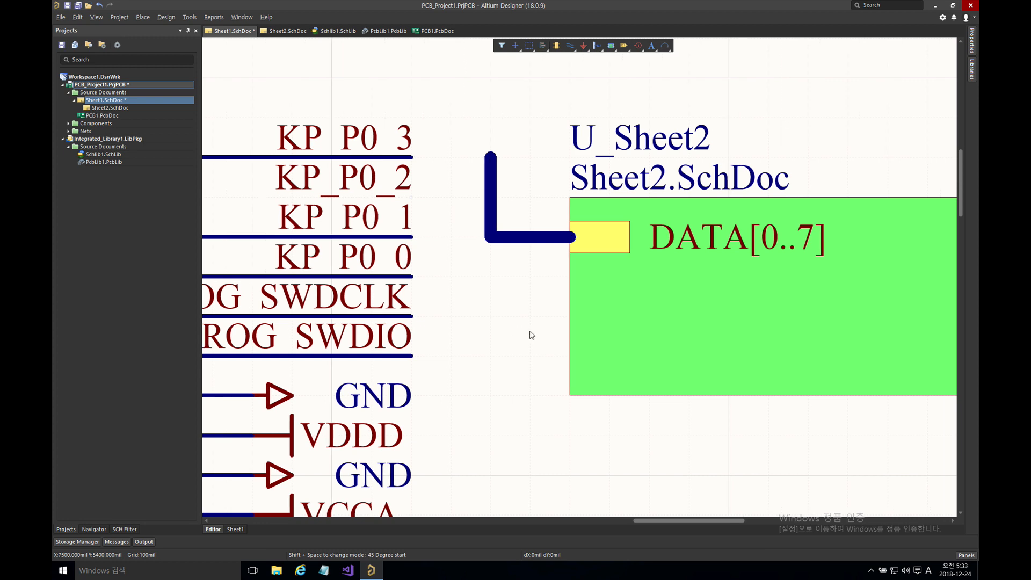
Copy the U_Sheet2 sheet symbol and paste the duplicate directly below the original.
{"action": "mouse_move", "coordinate": [532, 336]}
{"action": "right_mouse_down"}
{"action": "mouse_move", "coordinate": [501, 300]}
{"action": "mouse_move", "coordinate": [456, 276]}
{"action": "right_mouse_up"}
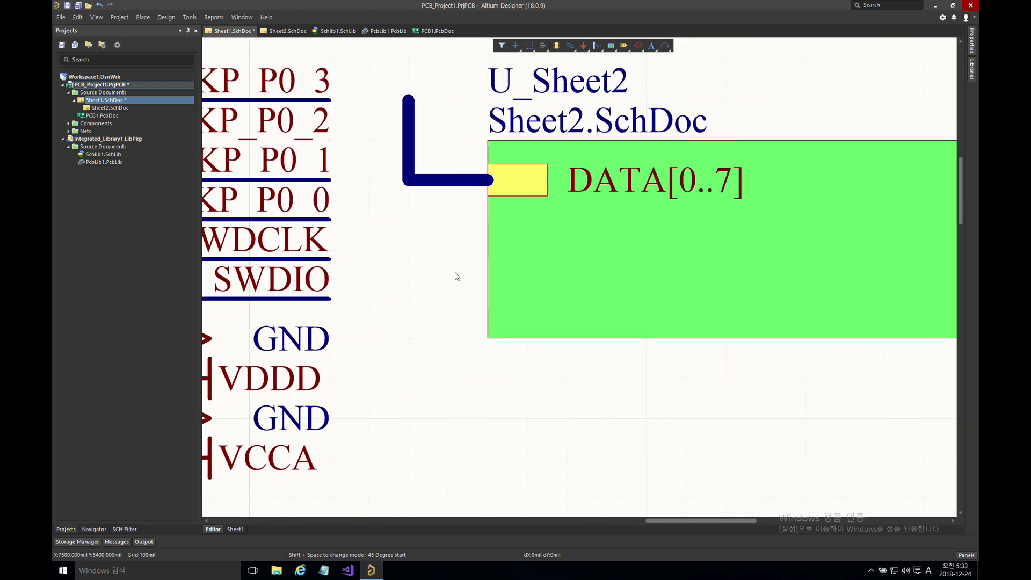
{"action": "scroll", "coordinate": [456, 276], "scroll_direction": "down", "scroll_amount": 1, "text": "ctrl"}
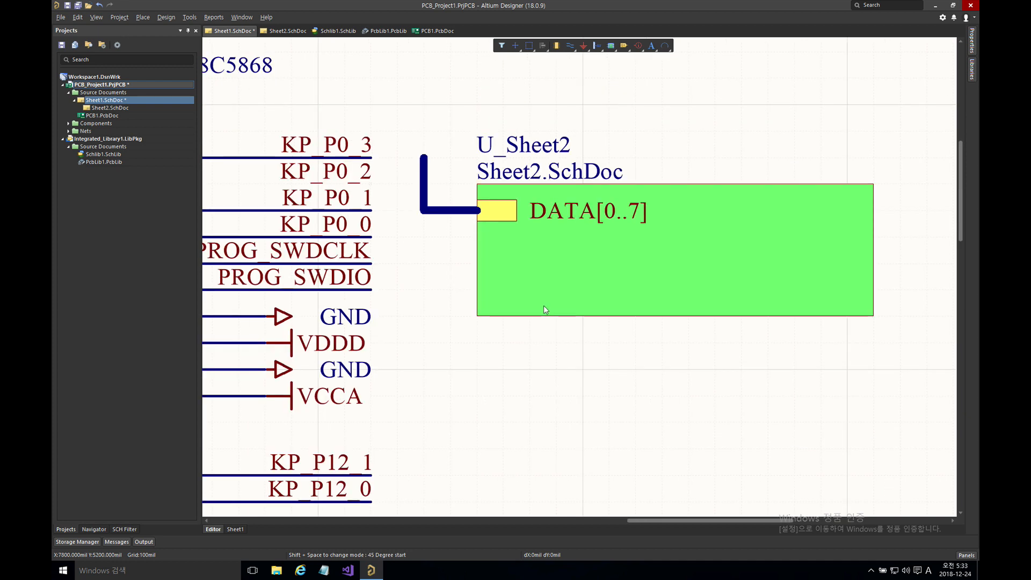
{"action": "right_click_drag", "start_coordinate": [543, 305], "coordinate": [530, 267]}
{"action": "left_click", "coordinate": [556, 223]}
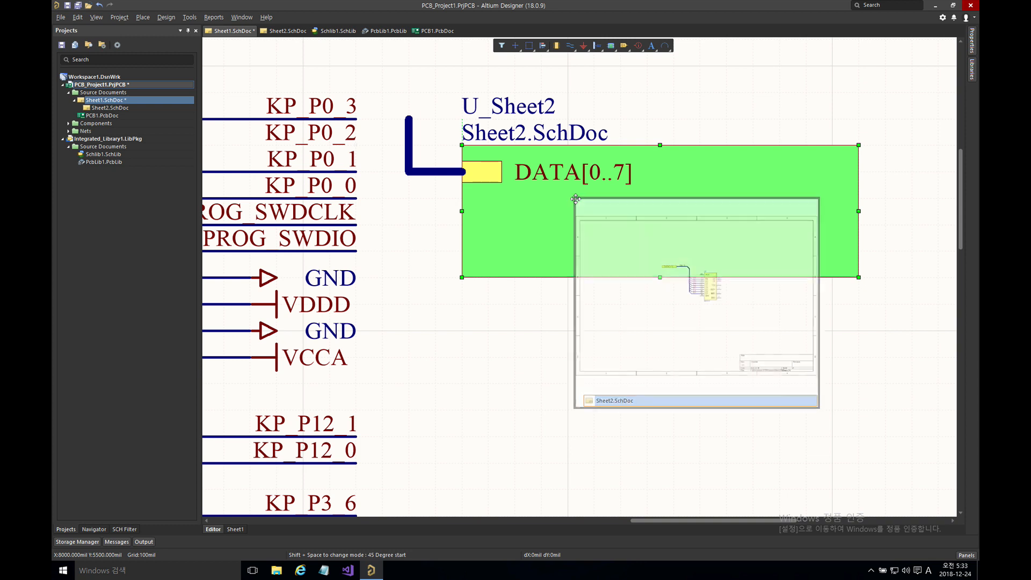
{"action": "key", "text": "ctrl+c"}
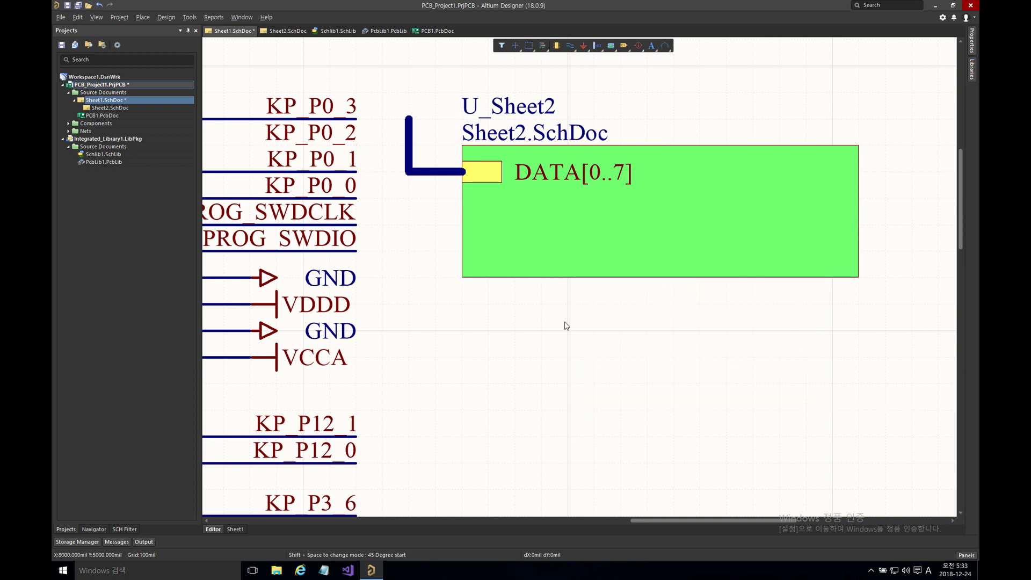
{"action": "key", "text": "ctrl+v"}
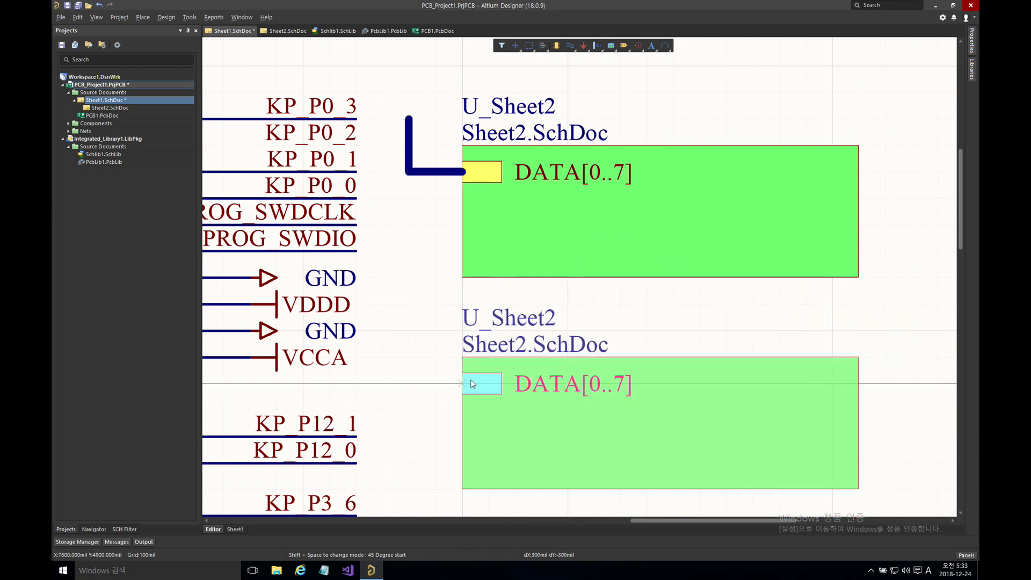
{"action": "left_click", "coordinate": [455, 383]}
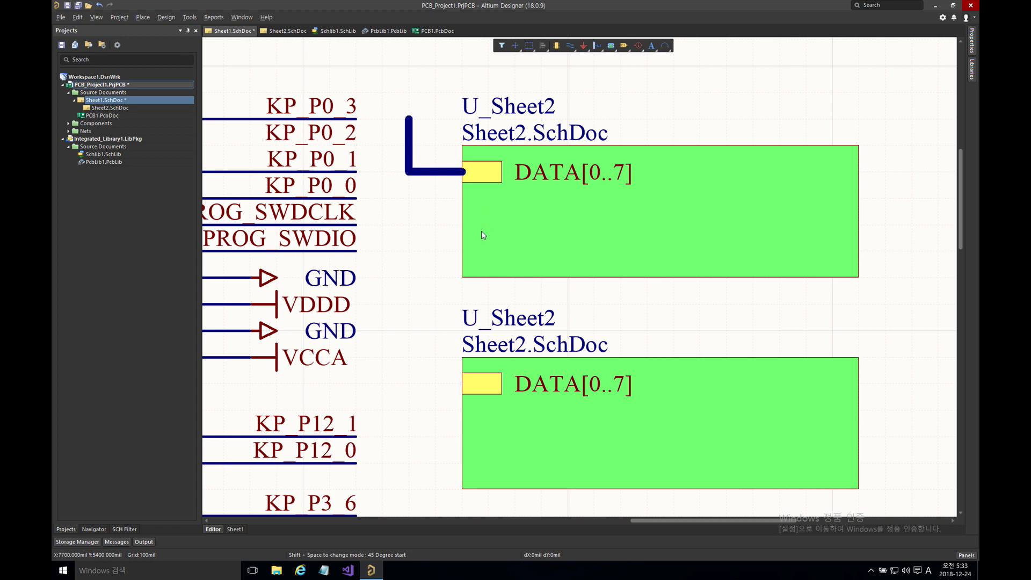
Rename the upper sheet symbol's designator to US1 and the lower one's to US2.
{"action": "scroll", "coordinate": [482, 234], "scroll_direction": "down", "scroll_amount": 1}
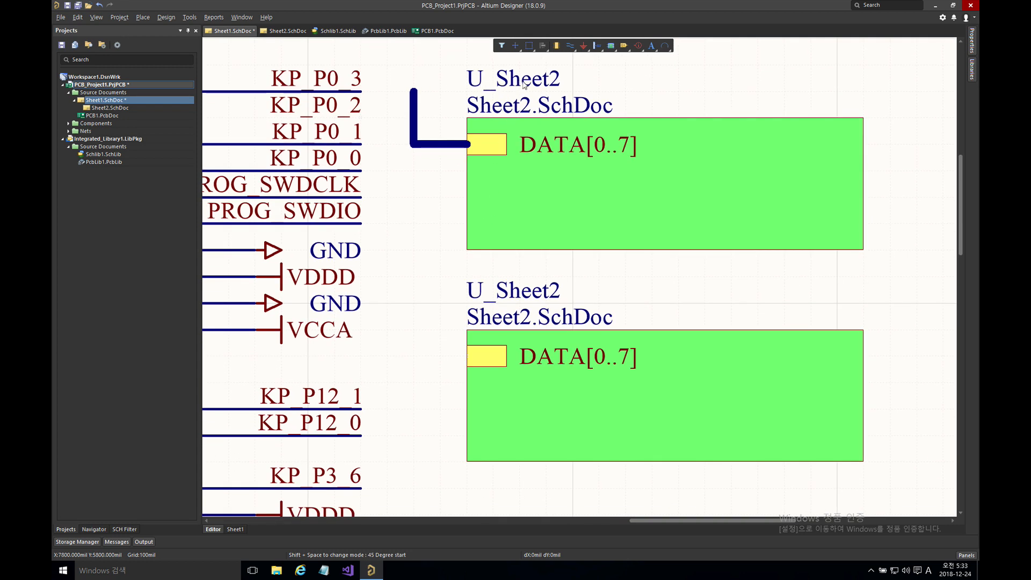
{"action": "double_click", "coordinate": [525, 83]}
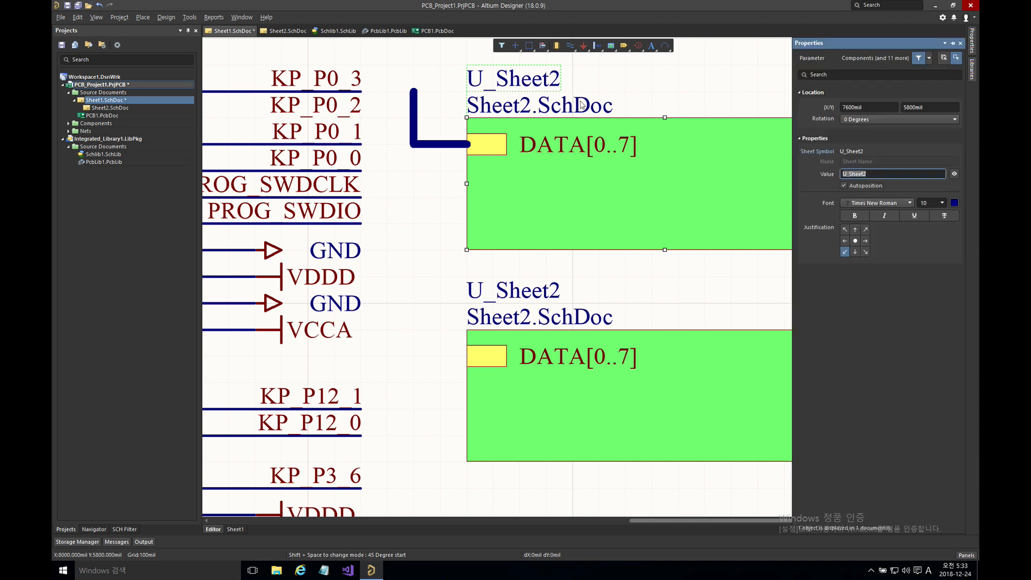
{"action": "type", "text": "US1"}
{"action": "key", "text": "Return"}
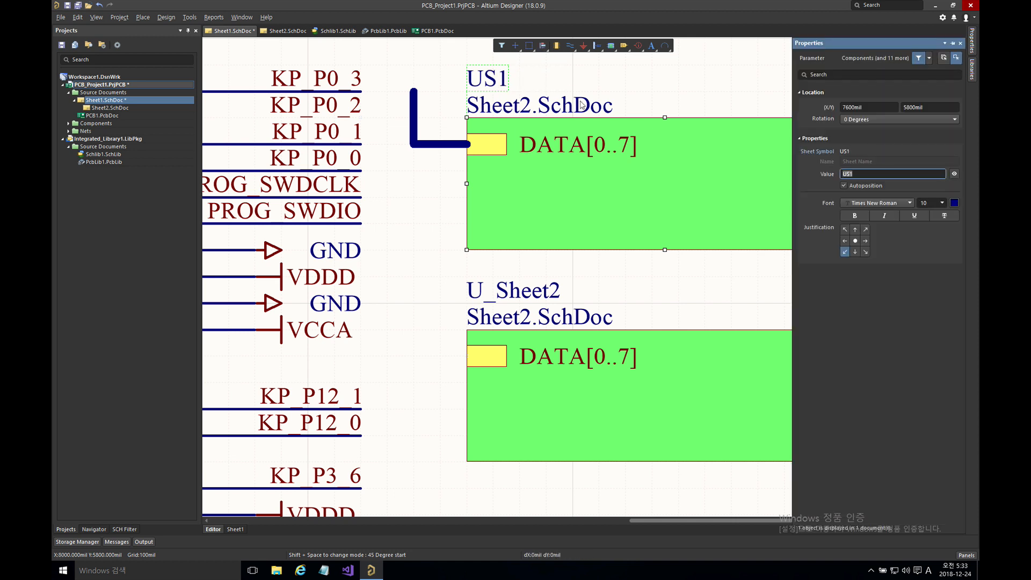
{"action": "left_click", "coordinate": [525, 293]}
{"action": "type", "text": "US2"}
{"action": "key", "text": "Return"}
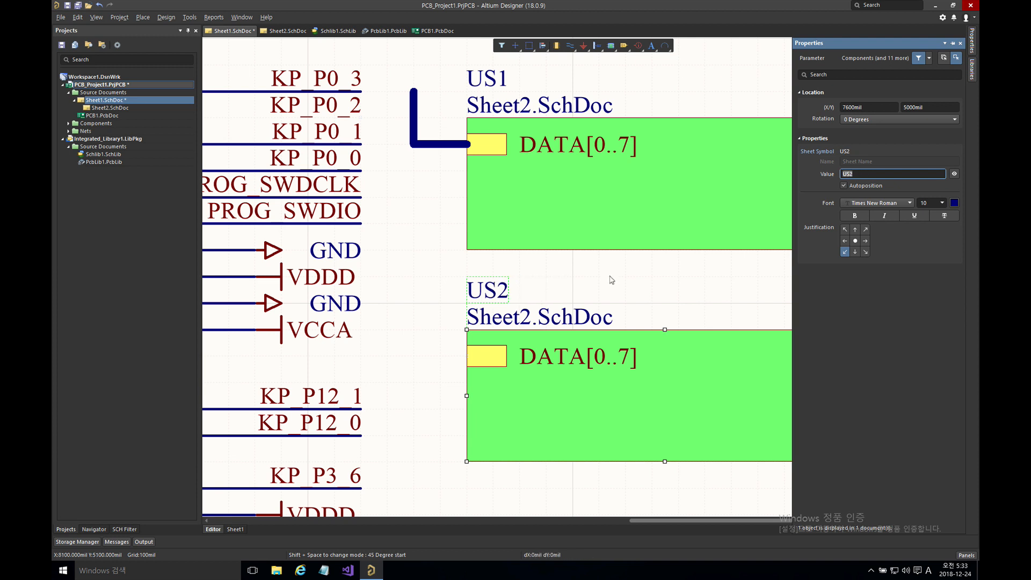
{"action": "left_click", "coordinate": [423, 251]}
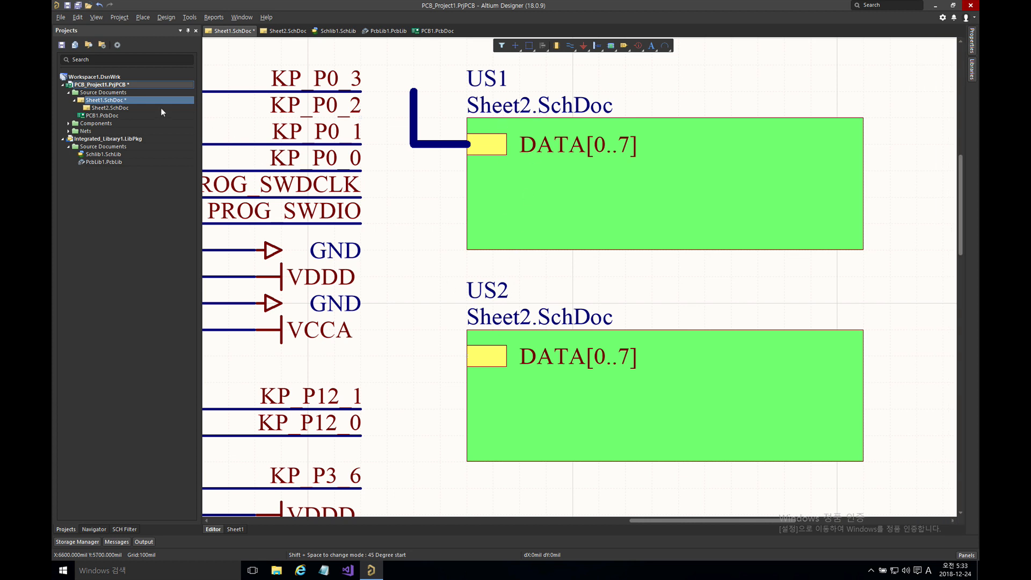
Compile PCB_Project1.PrjPCB and inspect the US1 and US2 channel views of Sheet2.SchDoc.
{"action": "right_click", "coordinate": [114, 86]}
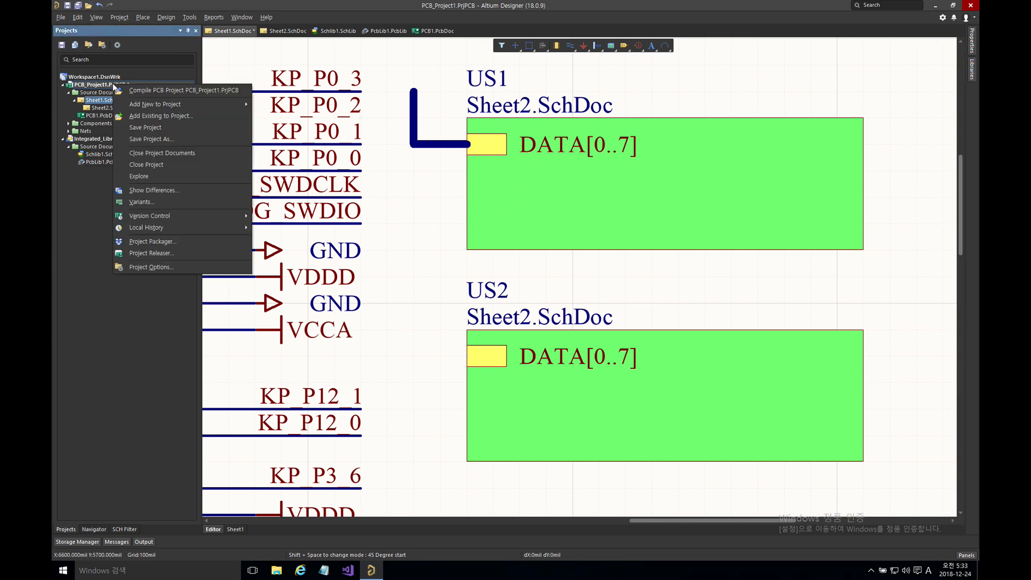
{"action": "left_click", "coordinate": [137, 90]}
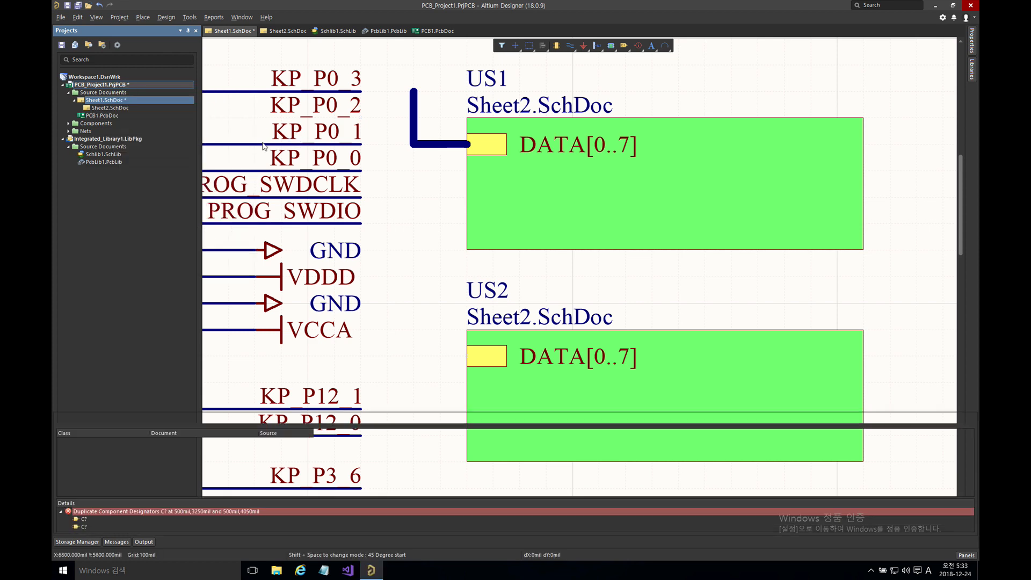
{"action": "double_click", "coordinate": [124, 107]}
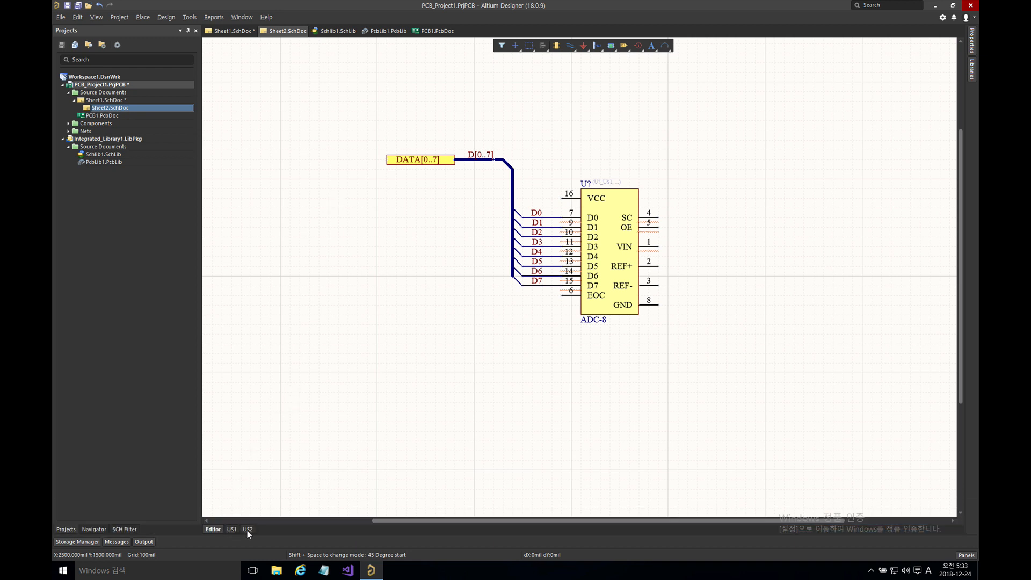
{"action": "left_click", "coordinate": [232, 530]}
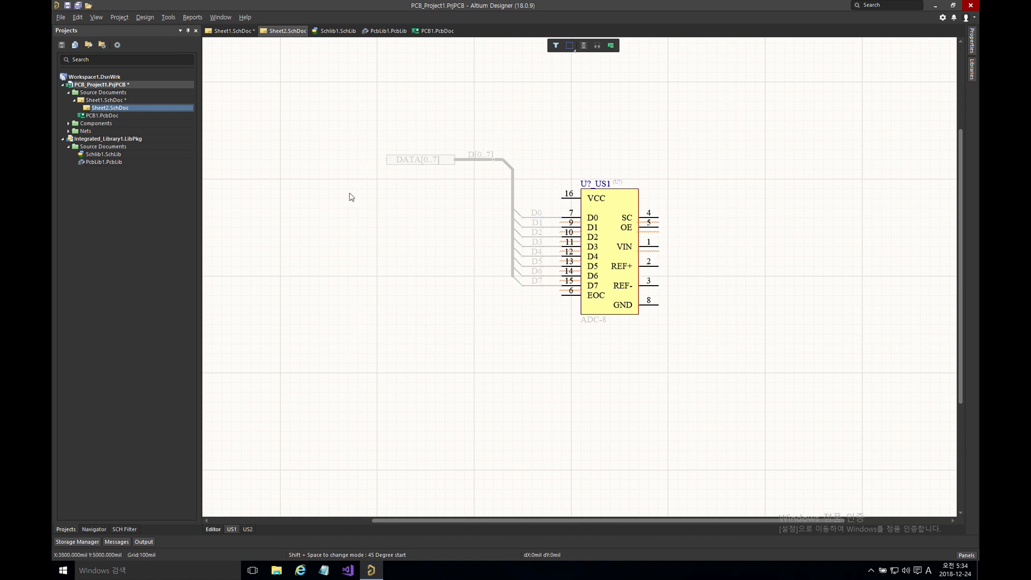
{"action": "left_click", "coordinate": [246, 530]}
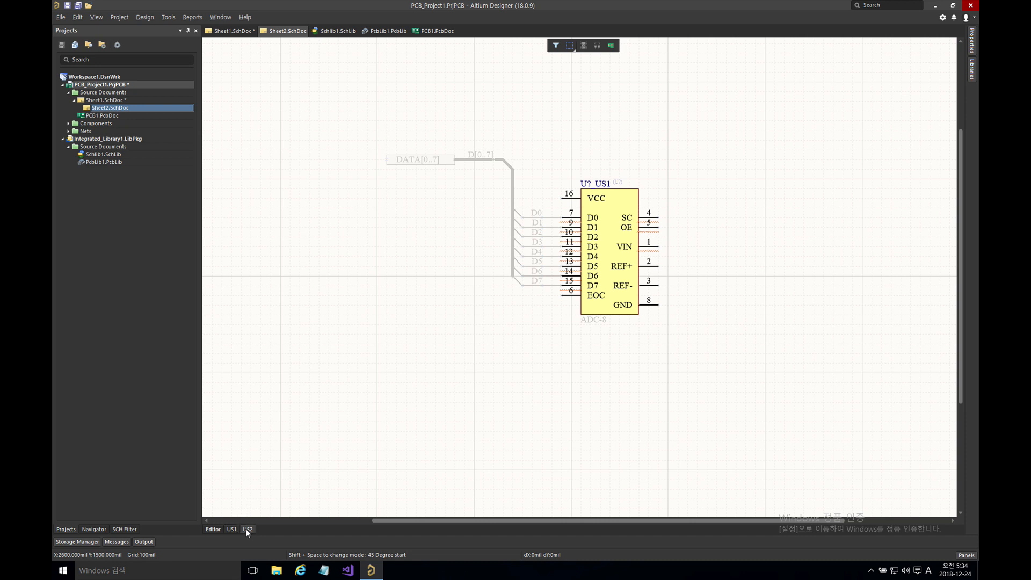
{"action": "left_click", "coordinate": [213, 529]}
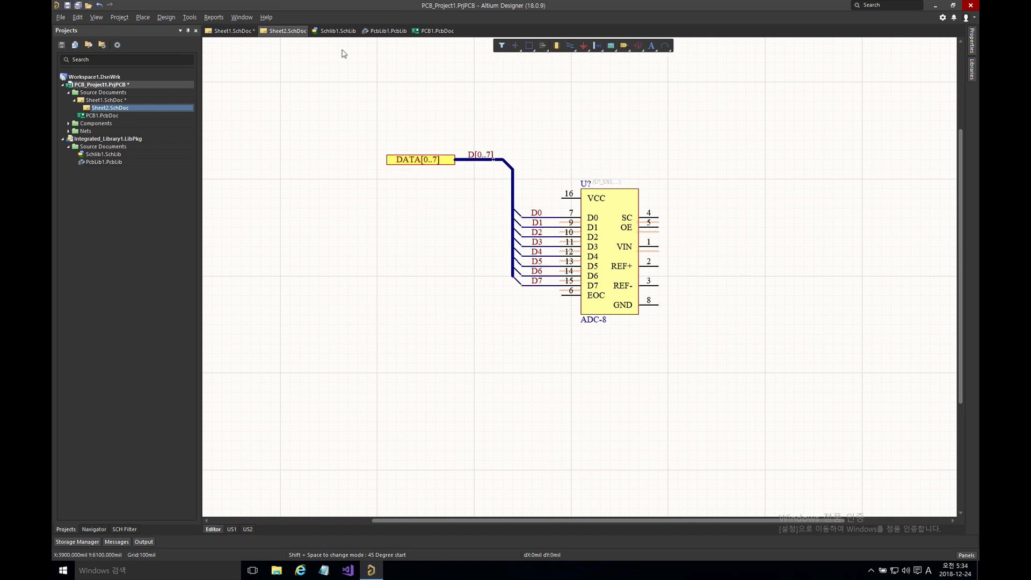
On Sheet1.SchDoc, delete the US2 sheet symbol.
{"action": "left_click", "coordinate": [229, 31]}
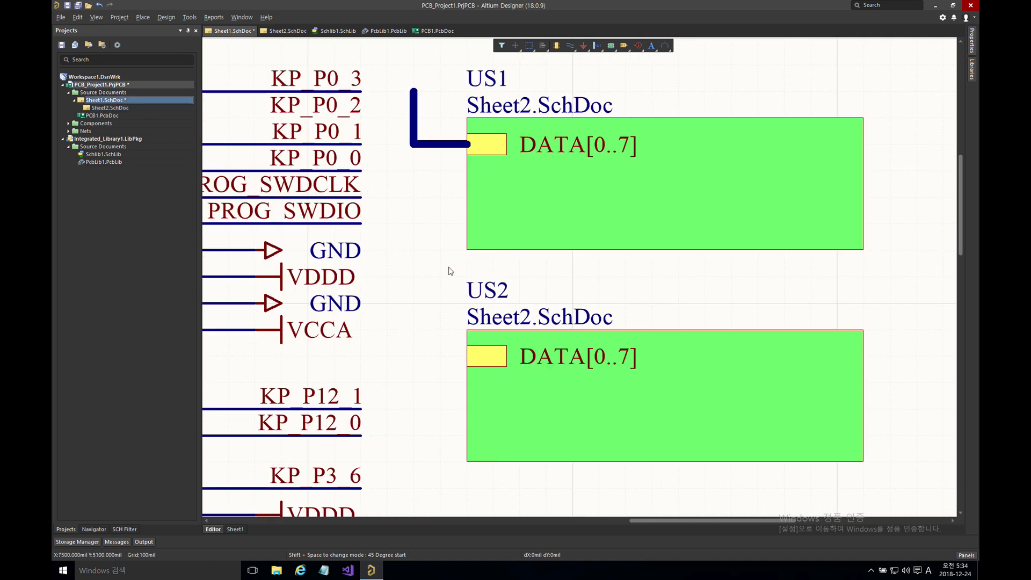
{"action": "left_click_drag", "start_coordinate": [450, 269], "coordinate": [879, 473]}
{"action": "key", "text": "Delete"}
Set the US1 sheet symbol's designator to REPEAT(US,1,5).
{"action": "right_click_drag", "start_coordinate": [719, 356], "coordinate": [706, 426]}
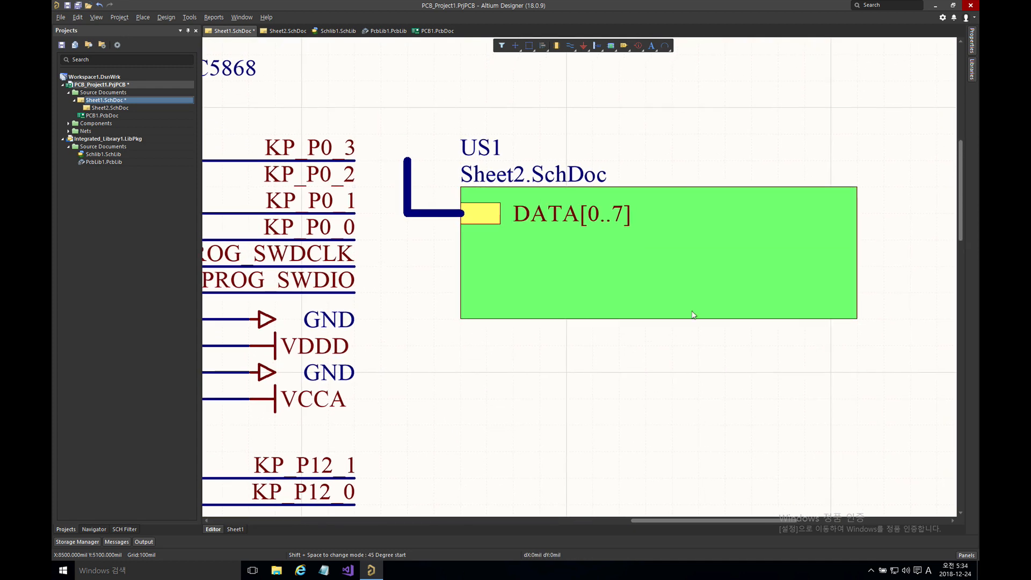
{"action": "left_click", "coordinate": [686, 289]}
{"action": "double_click", "coordinate": [668, 270]}
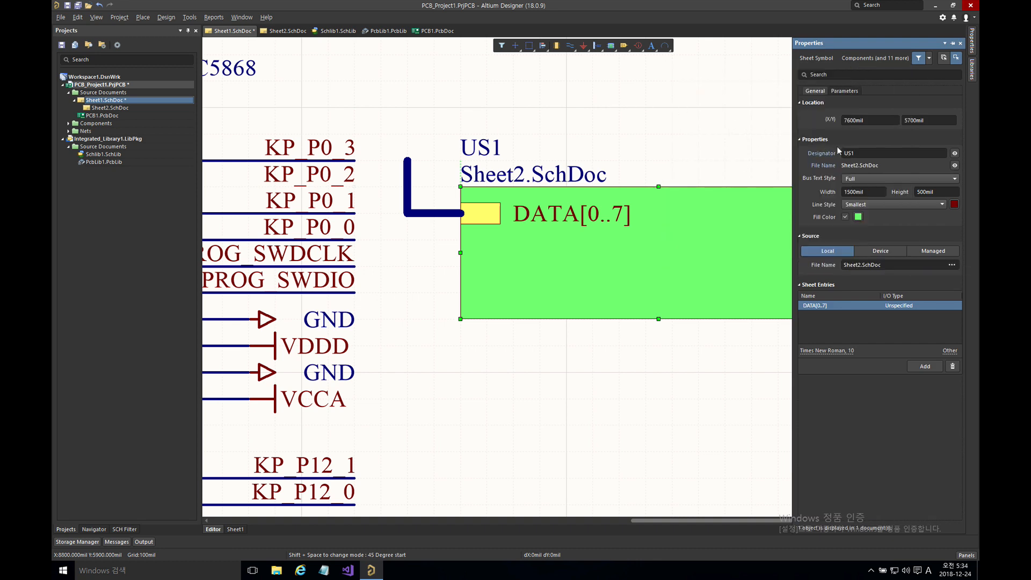
{"action": "double_click", "coordinate": [867, 153]}
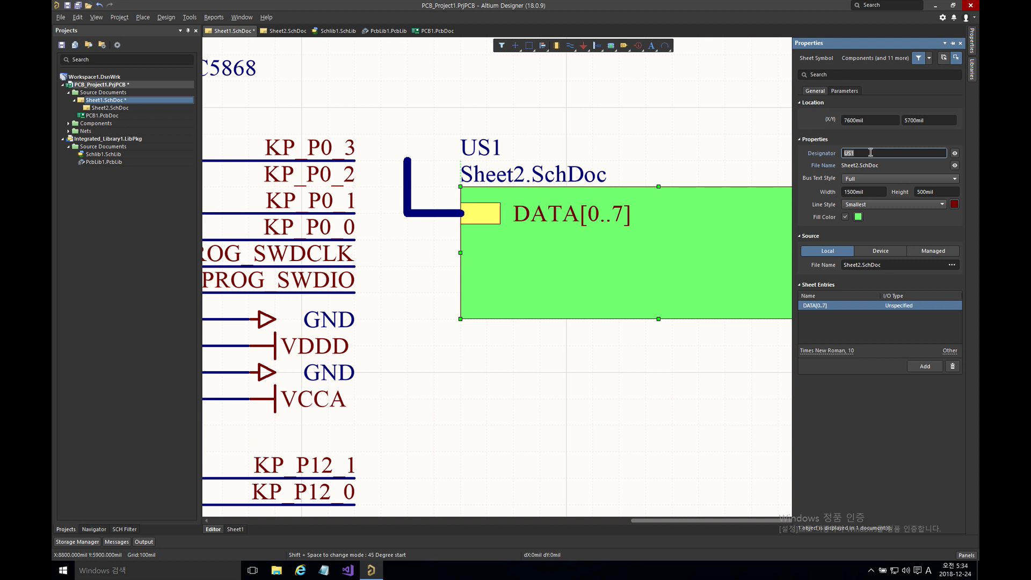
{"action": "type", "text": "REPEAT(US,1,5"}
{"action": "key", "text": "Return"}
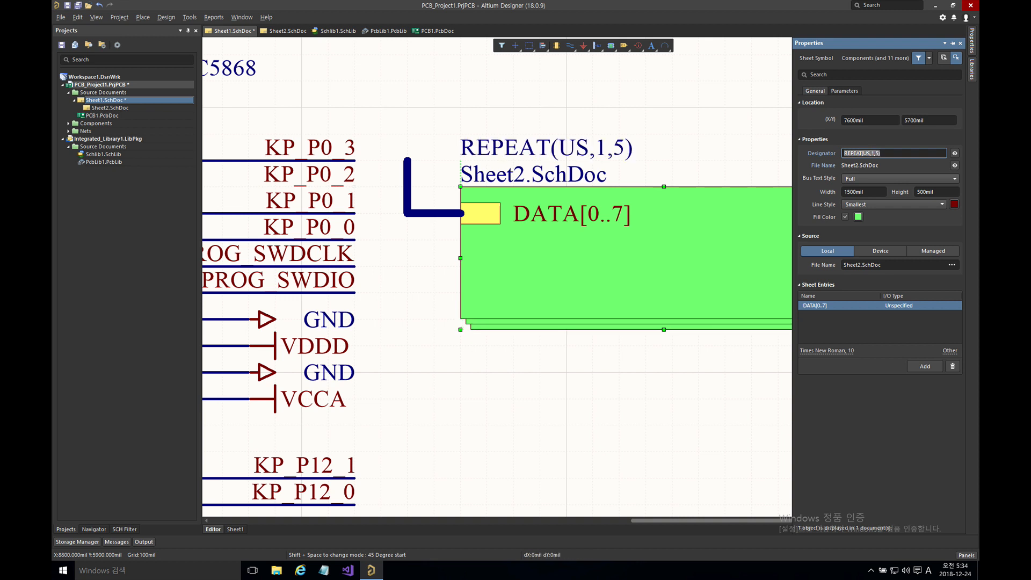
{"action": "left_click", "coordinate": [724, 127]}
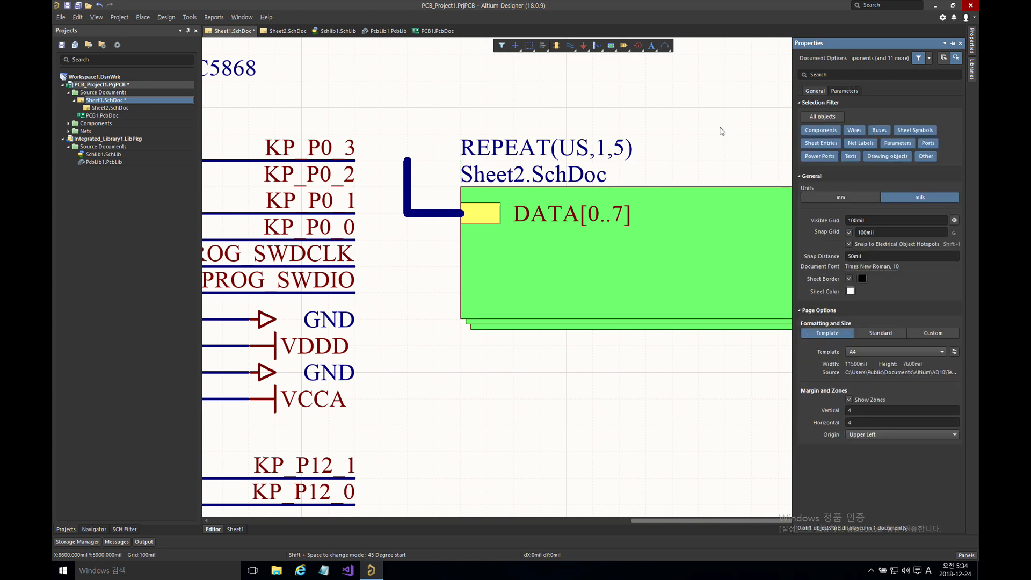
{"action": "right_click_drag", "start_coordinate": [721, 129], "coordinate": [617, 122]}
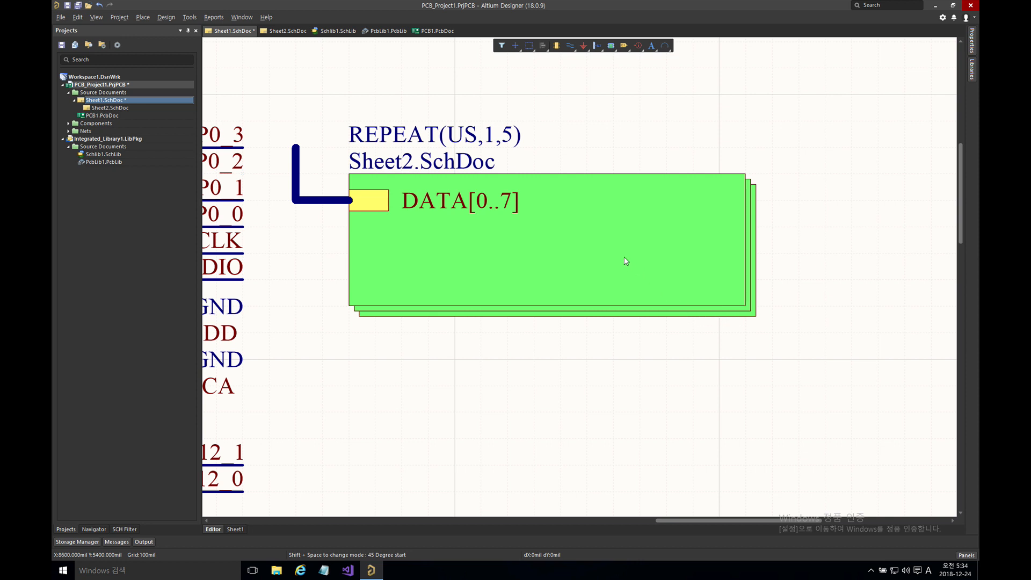
Recompile PCB_Project1.PrjPCB and open Sheet2.SchDoc to check its channel views.
{"action": "right_click", "coordinate": [106, 84]}
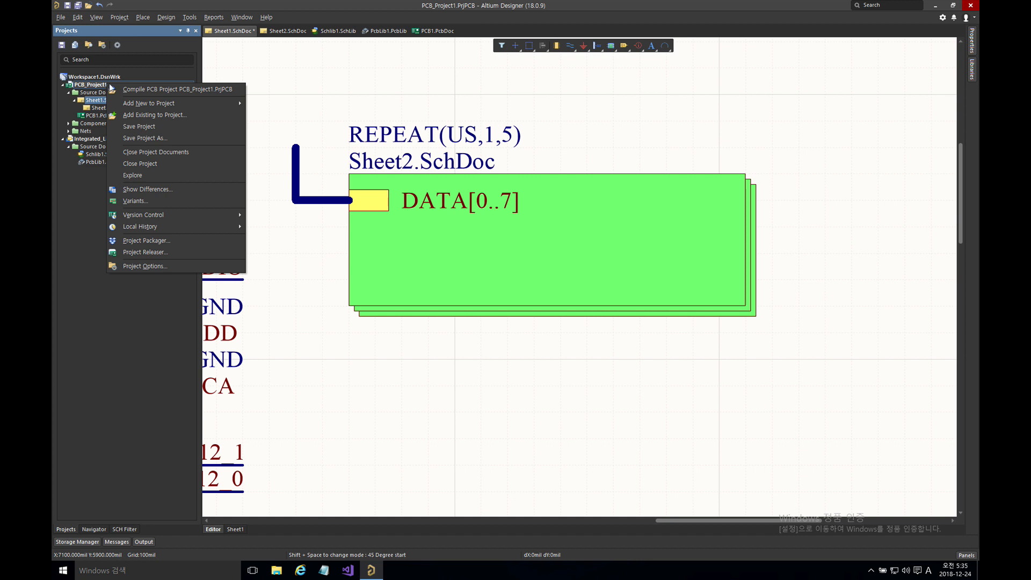
{"action": "left_click", "coordinate": [136, 89]}
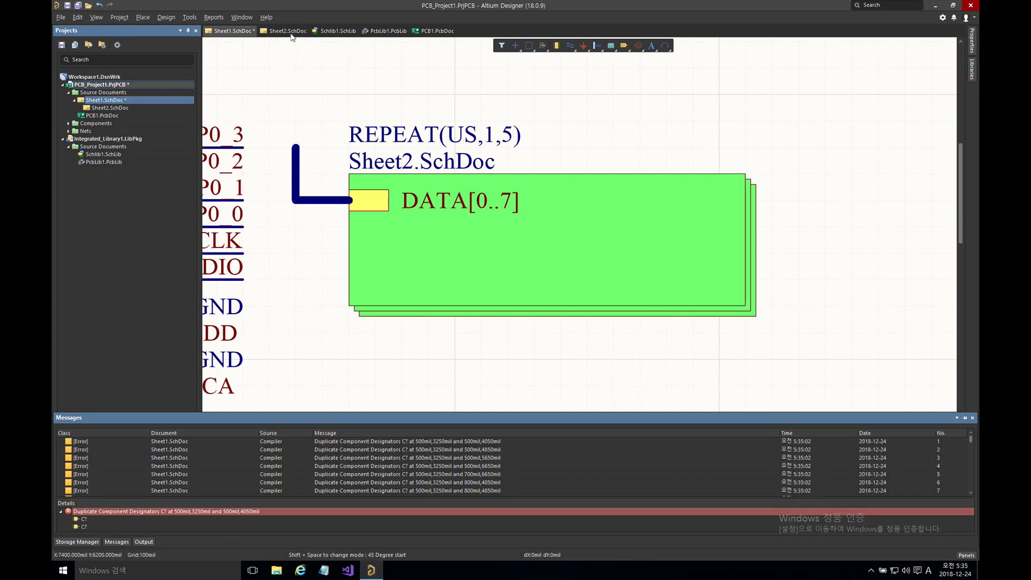
{"action": "left_click", "coordinate": [291, 34]}
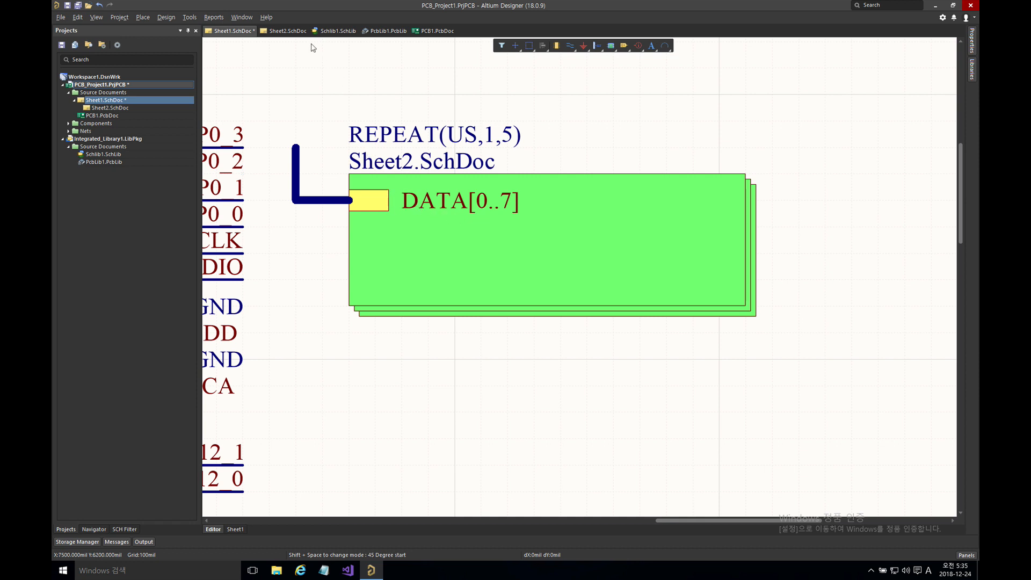
{"action": "left_click", "coordinate": [288, 31]}
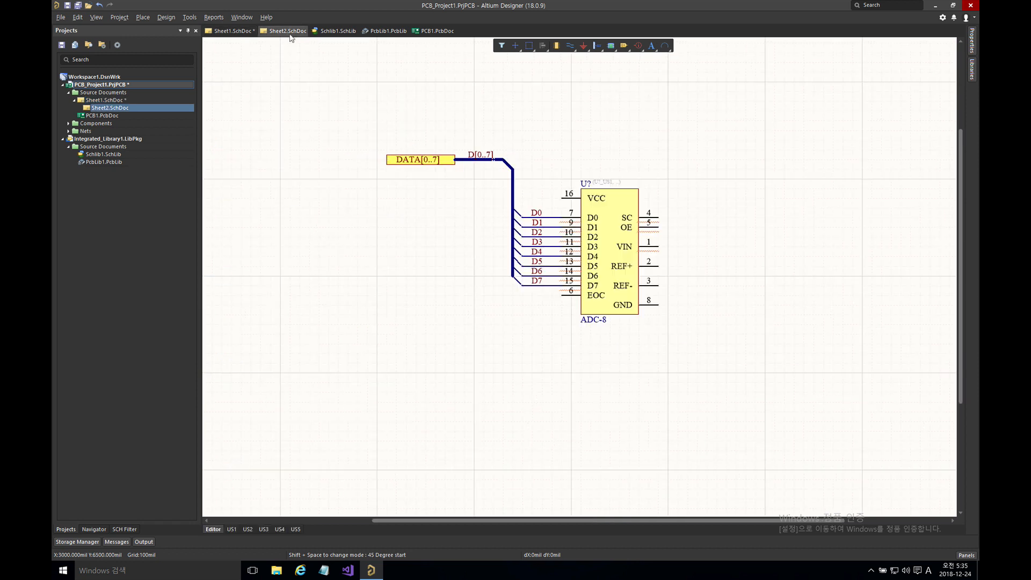
Delete the DATA[0..7] port, the bus with its entries, and all wires and net labels beside the ADC-8.
{"action": "left_click_drag", "start_coordinate": [369, 128], "coordinate": [527, 301]}
{"action": "left_click_drag", "start_coordinate": [381, 125], "coordinate": [574, 324]}
{"action": "key", "text": "Delete"}
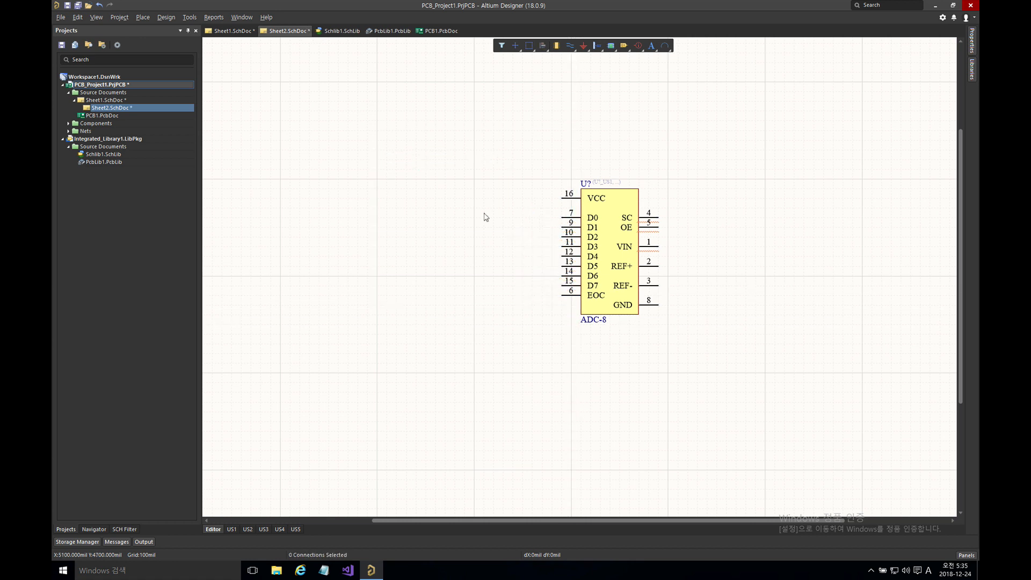
On Sheet2.SchDoc, draw a horizontal wire about 900 mil long outward from the ADC-8's D0 pin.
{"action": "key", "text": "p"}
{"action": "key", "text": "w"}
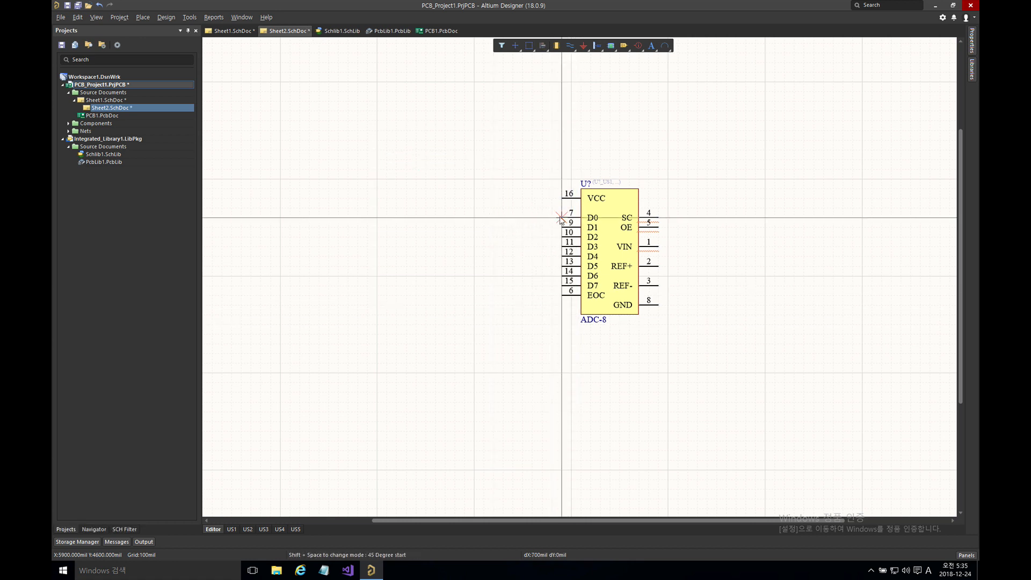
{"action": "left_click", "coordinate": [476, 219]}
{"action": "key", "text": "Escape"}
{"action": "key", "text": "Escape"}
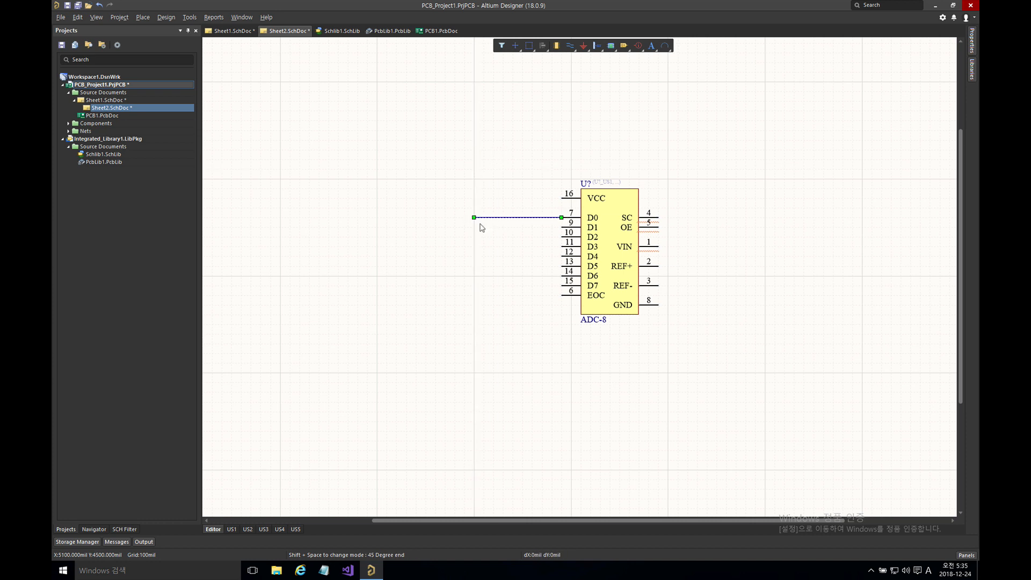
{"action": "left_click", "coordinate": [514, 98]}
Place a 700 mil wide port at the free end of the D0 wire and name it DATA.
{"action": "left_click", "coordinate": [623, 45]}
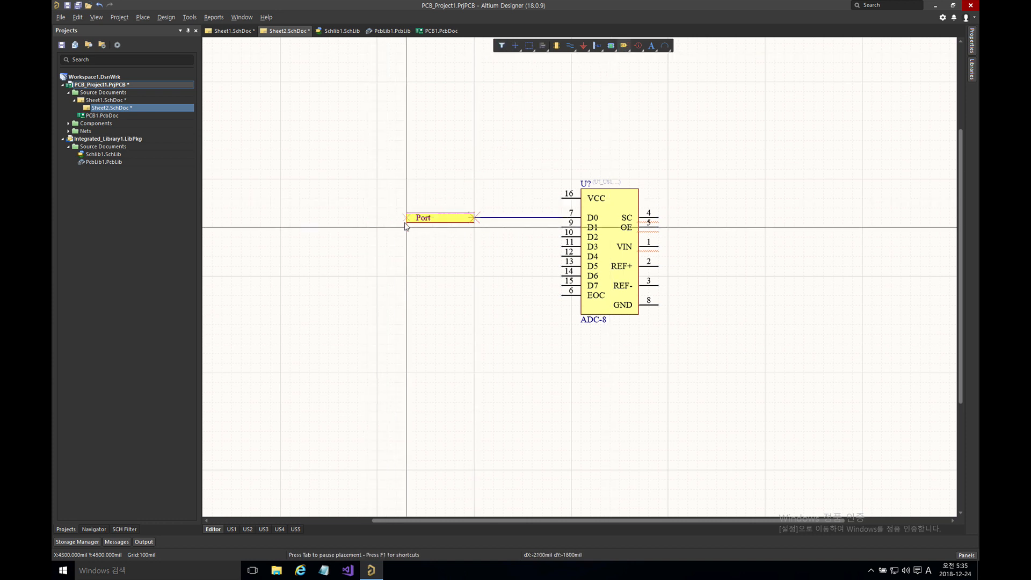
{"action": "left_click", "coordinate": [408, 220]}
{"action": "left_click", "coordinate": [474, 217]}
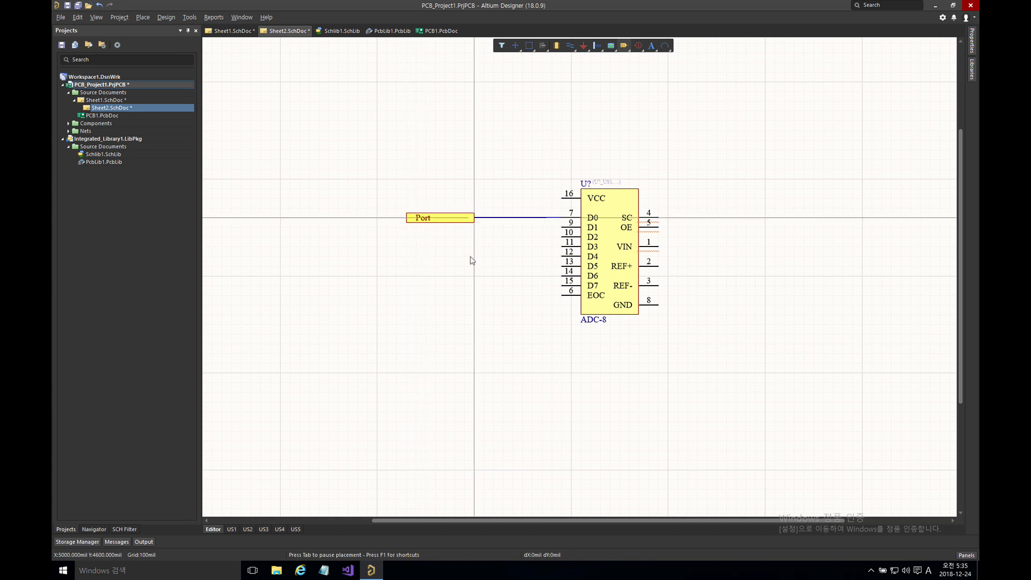
{"action": "key", "text": "Tab"}
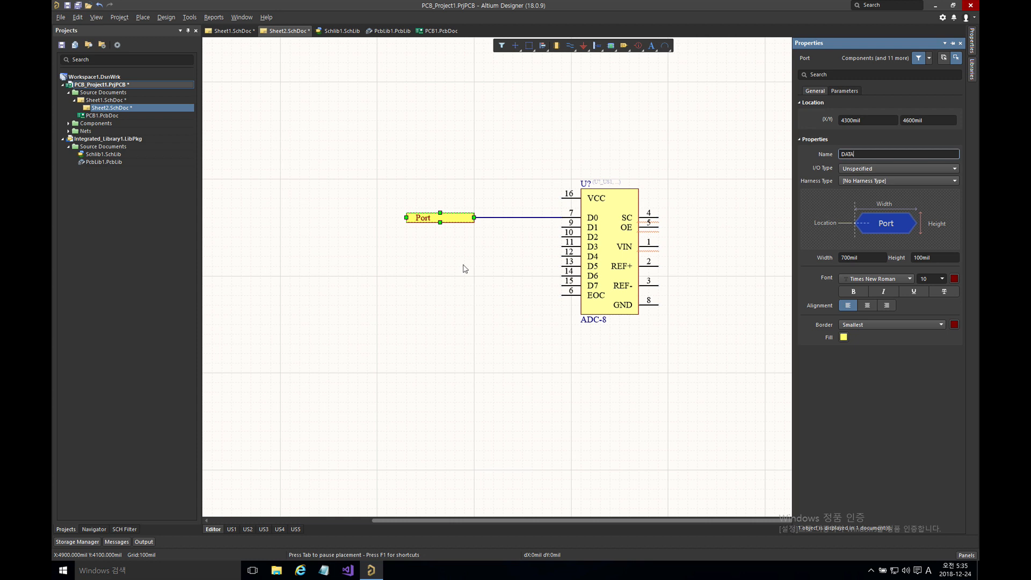
{"action": "key", "text": "Return"}
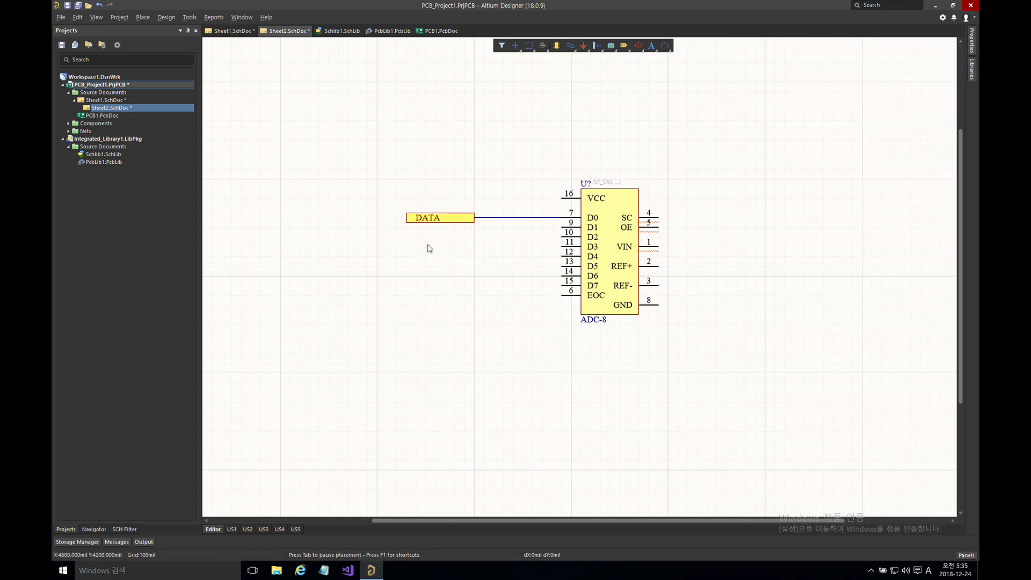
On Sheet1.SchDoc, rename the DATA[0..7] sheet entry to REPEAT(DATA).
{"action": "left_click", "coordinate": [231, 30]}
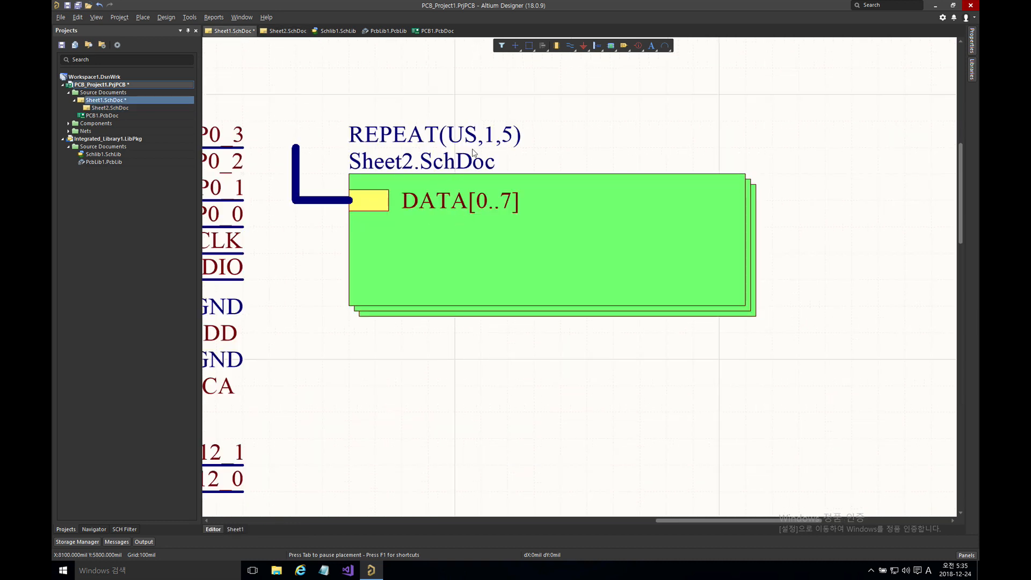
{"action": "right_click_drag", "start_coordinate": [475, 155], "coordinate": [606, 191]}
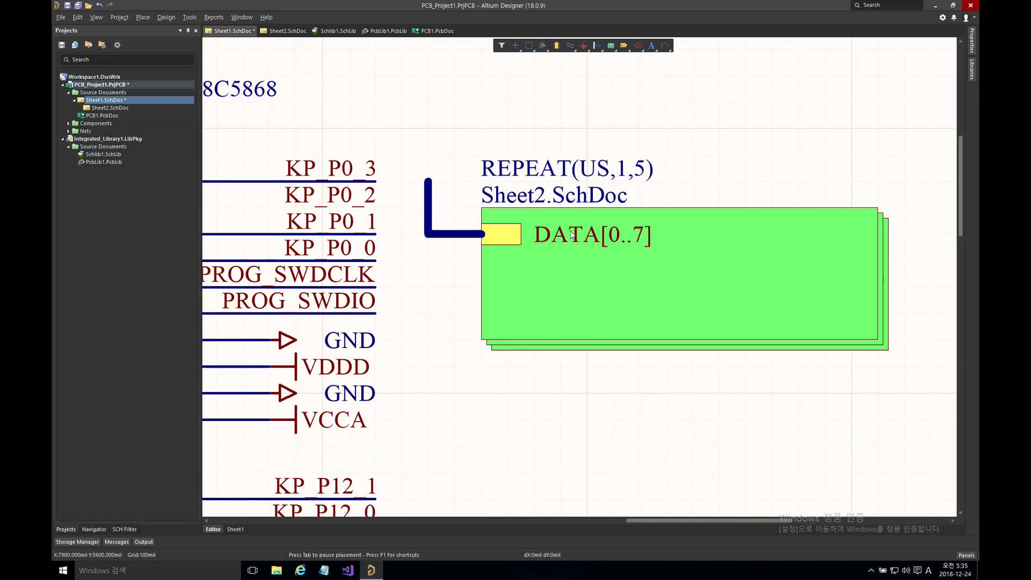
{"action": "key", "text": "Tab"}
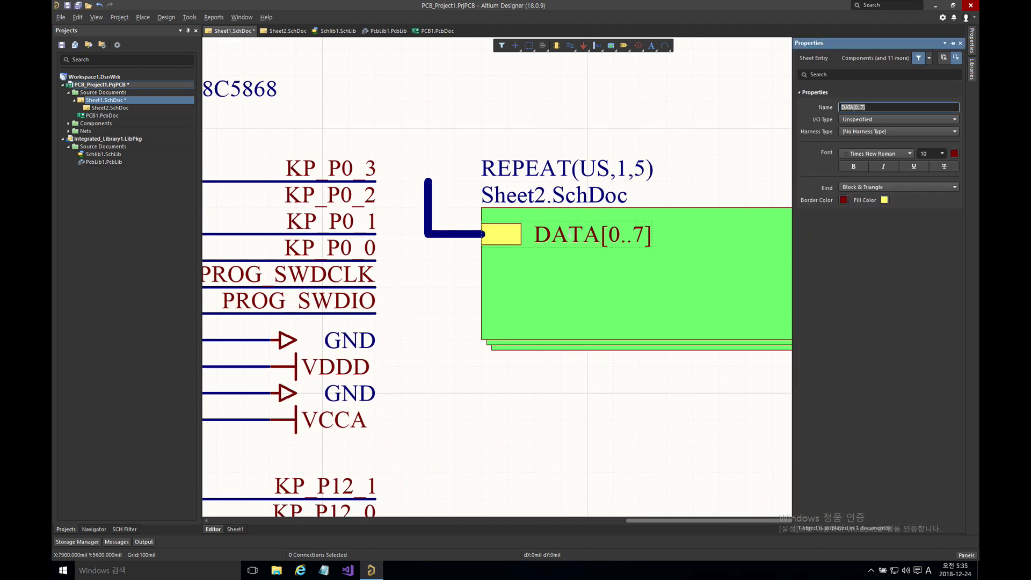
{"action": "mouse_move", "coordinate": [570, 232]}
{"action": "type", "text": "REPEAT(DATA"}
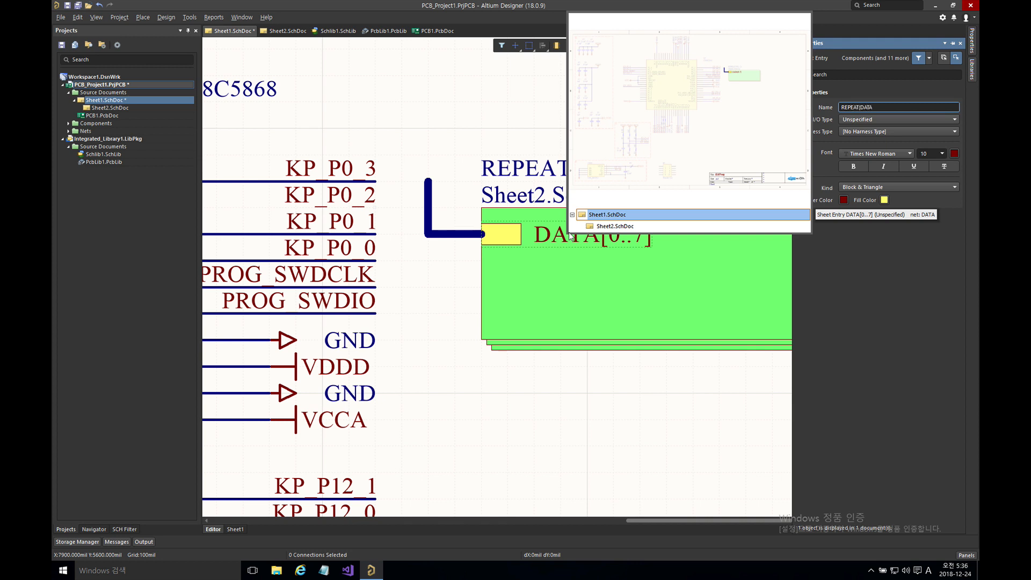
{"action": "type", "text": ")"}
{"action": "key", "text": "Return"}
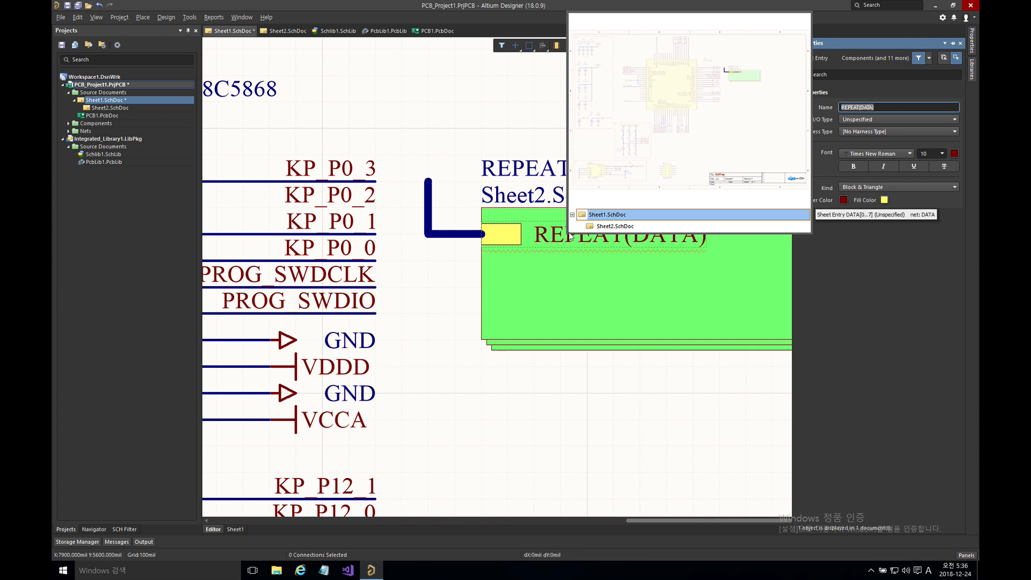
{"action": "left_click", "coordinate": [496, 144]}
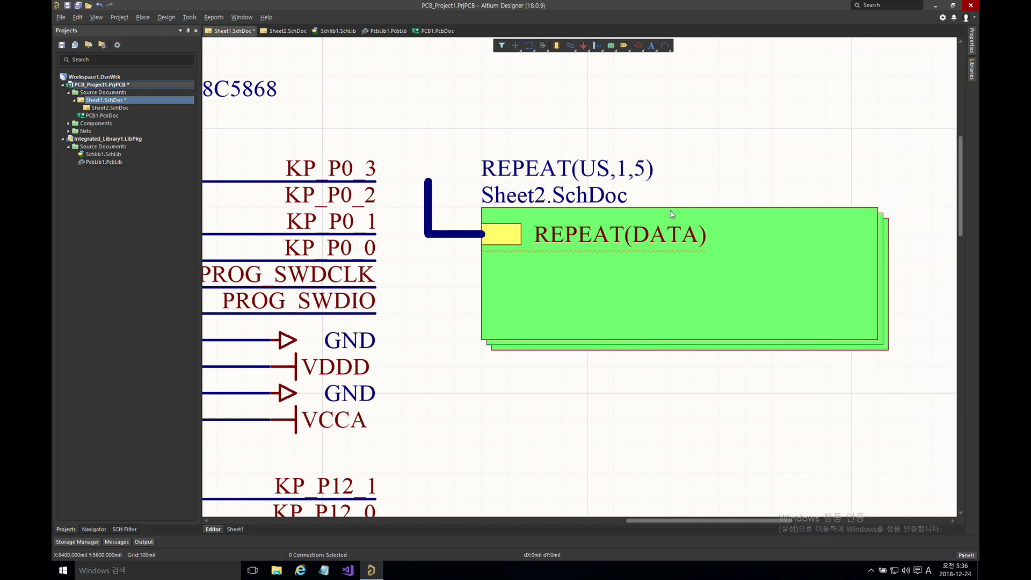
Replace the bus at the REPEAT(DATA) entry with a wire running up and across above the sheet symbol.
{"action": "left_click_drag", "start_coordinate": [406, 158], "coordinate": [500, 268]}
{"action": "key", "text": "Delete"}
{"action": "key", "text": "p"}
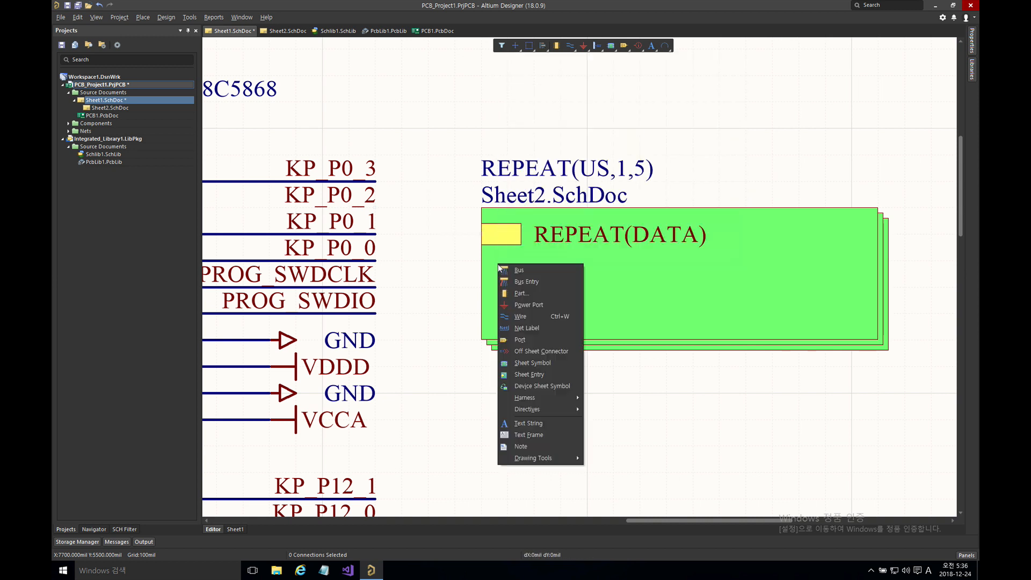
{"action": "key", "text": "b"}
{"action": "left_click", "coordinate": [481, 234]}
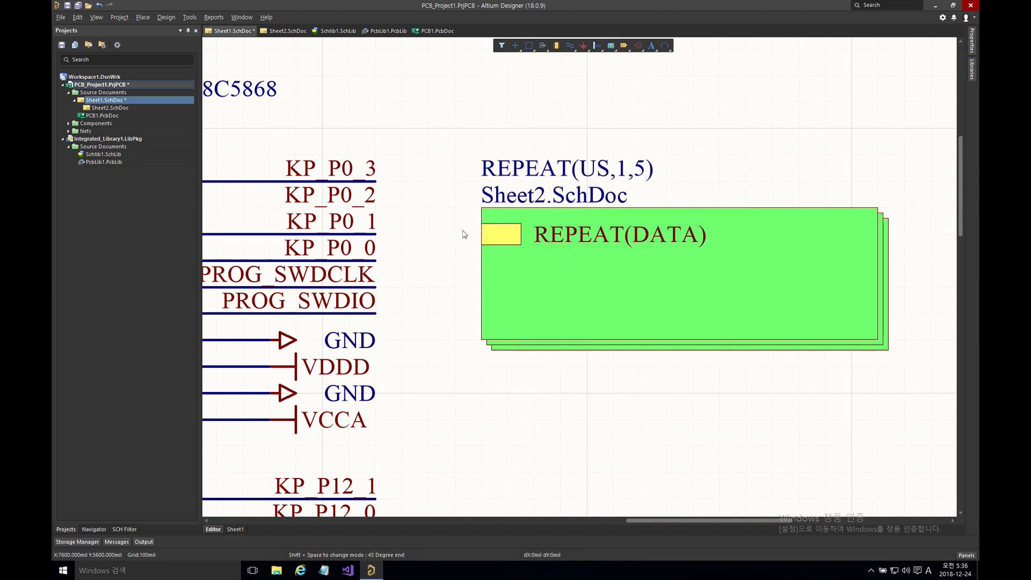
{"action": "left_click", "coordinate": [449, 127]}
{"action": "right_click_drag", "start_coordinate": [647, 101], "coordinate": [590, 124]}
{"action": "right_click", "coordinate": [543, 140]}
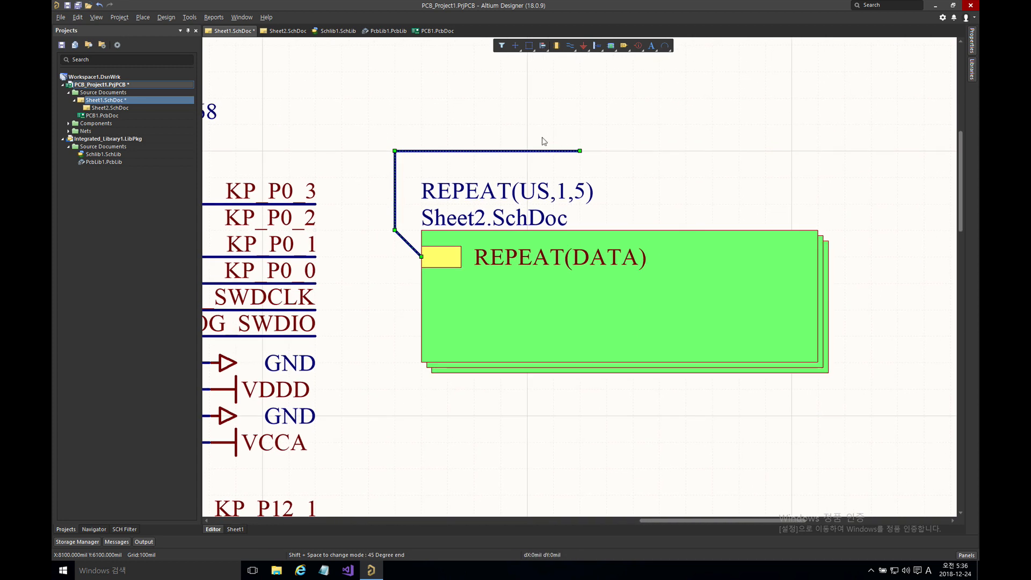
Place a net label DATA on the horizontal part of the wire above the sheet symbol.
{"action": "key", "text": "p"}
{"action": "key", "text": "n"}
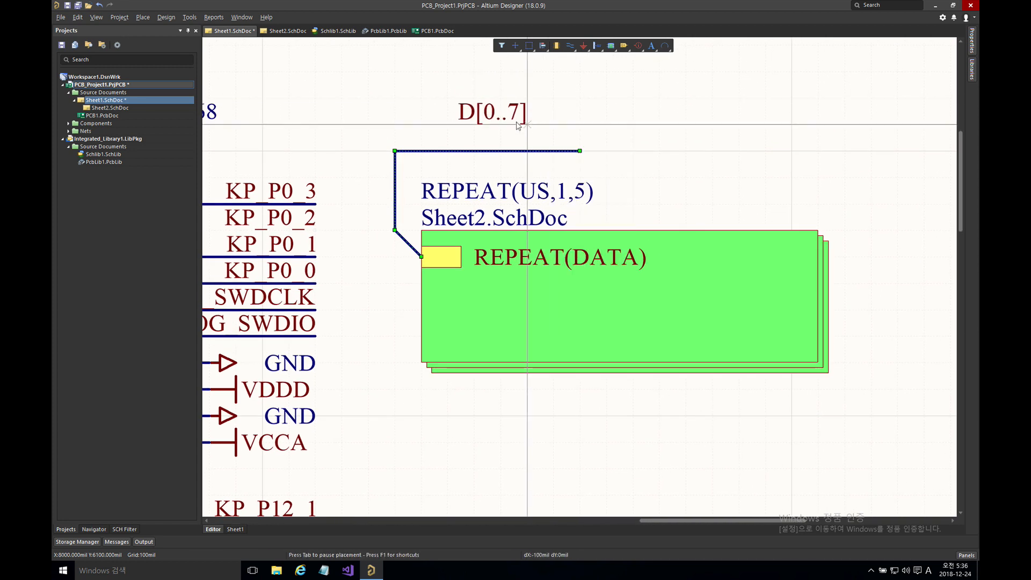
{"action": "key", "text": "Tab"}
{"action": "type", "text": "D"}
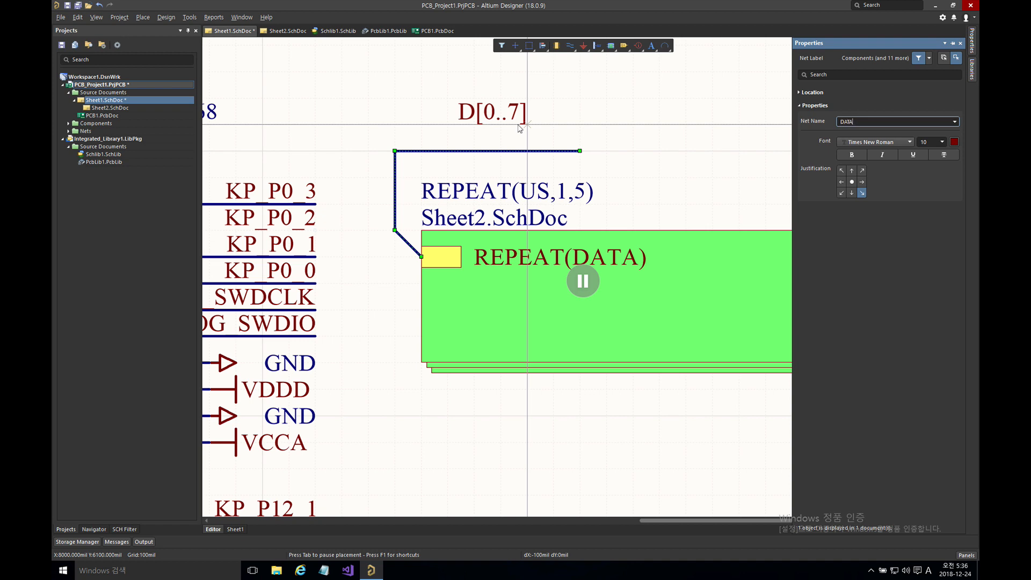
{"action": "type", "text": "ATA"}
{"action": "key", "text": "Return"}
{"action": "left_click", "coordinate": [474, 151]}
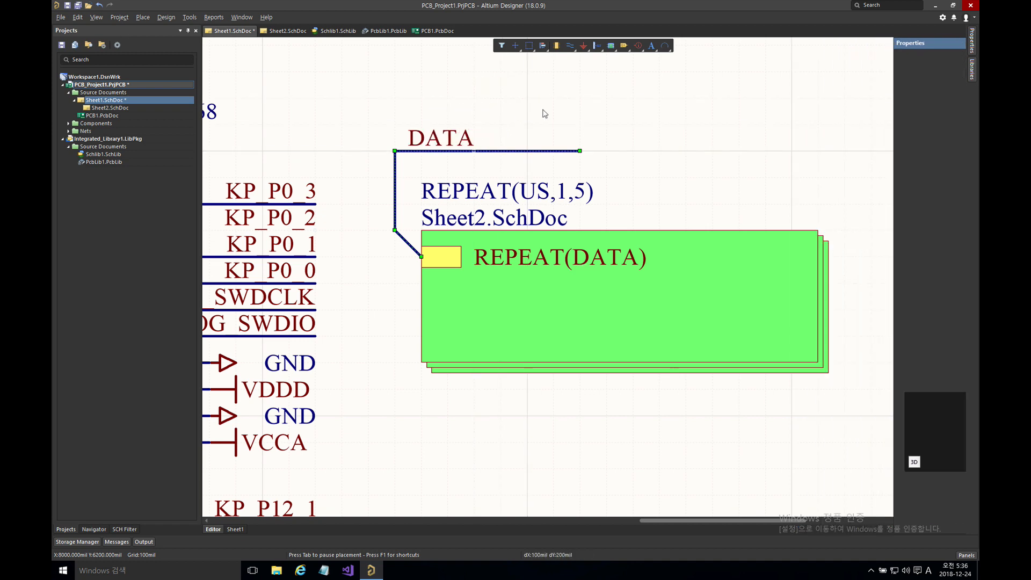
Draw a horizontal bus about 700 mil long continuing from the end of the DATA wire.
{"action": "right_click_drag", "start_coordinate": [554, 120], "coordinate": [547, 154]}
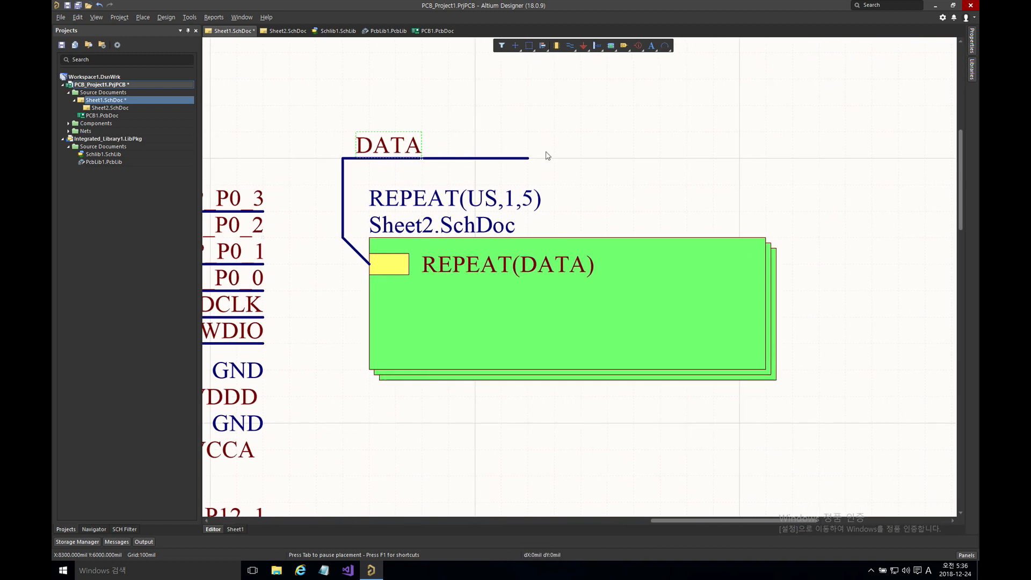
{"action": "key", "text": "p"}
{"action": "key", "text": "b"}
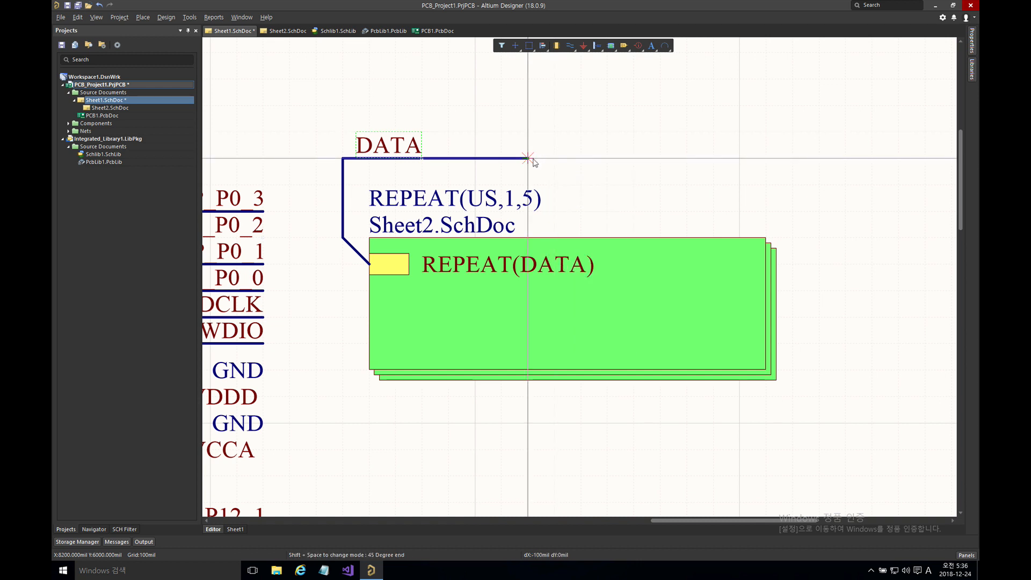
{"action": "left_click", "coordinate": [529, 158]}
{"action": "left_click", "coordinate": [716, 158]}
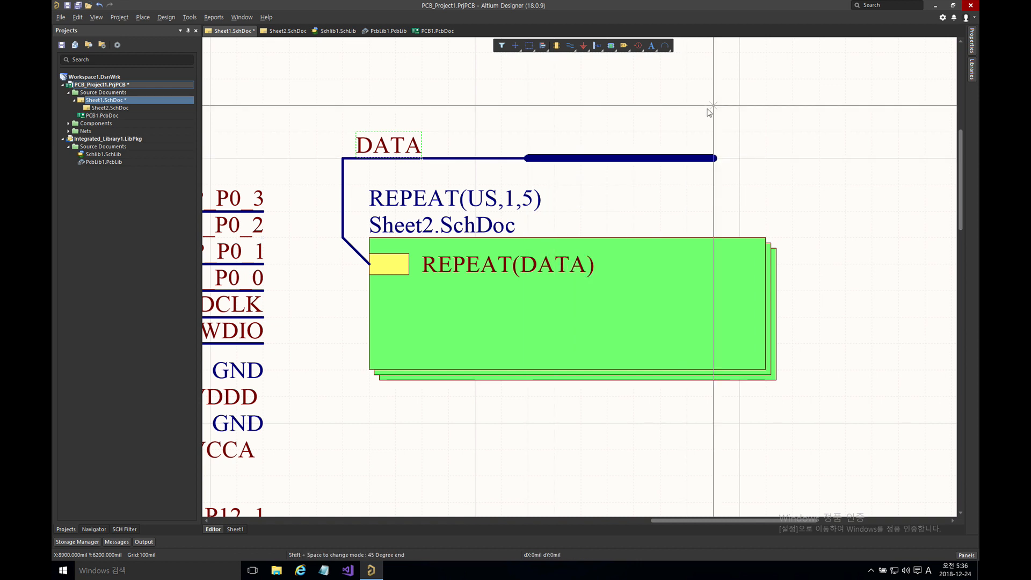
{"action": "right_click", "coordinate": [656, 133]}
Place a net label DATA[1..5] on the bus.
{"action": "key", "text": "p"}
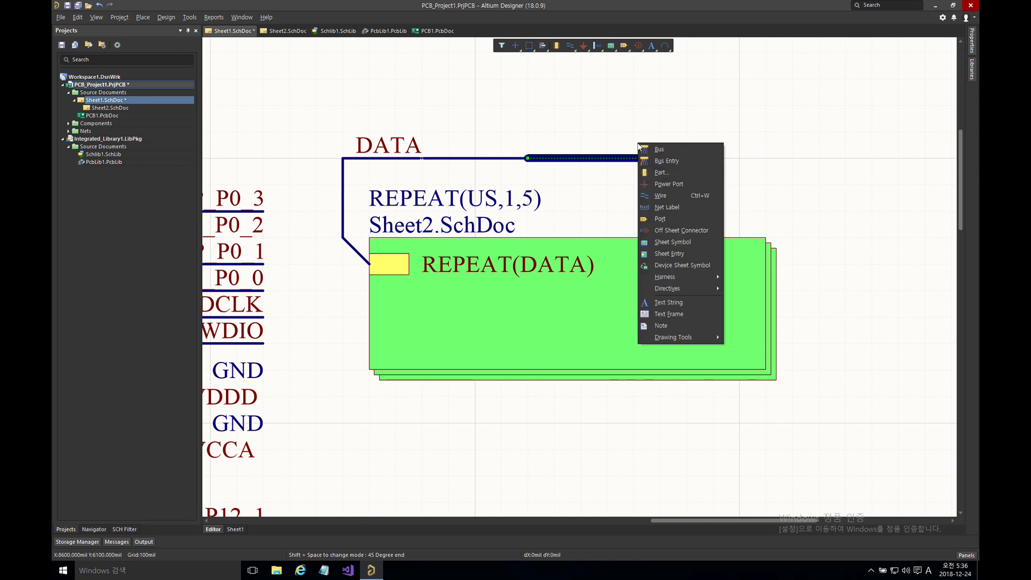
{"action": "key", "text": "n"}
{"action": "key", "text": "Tab"}
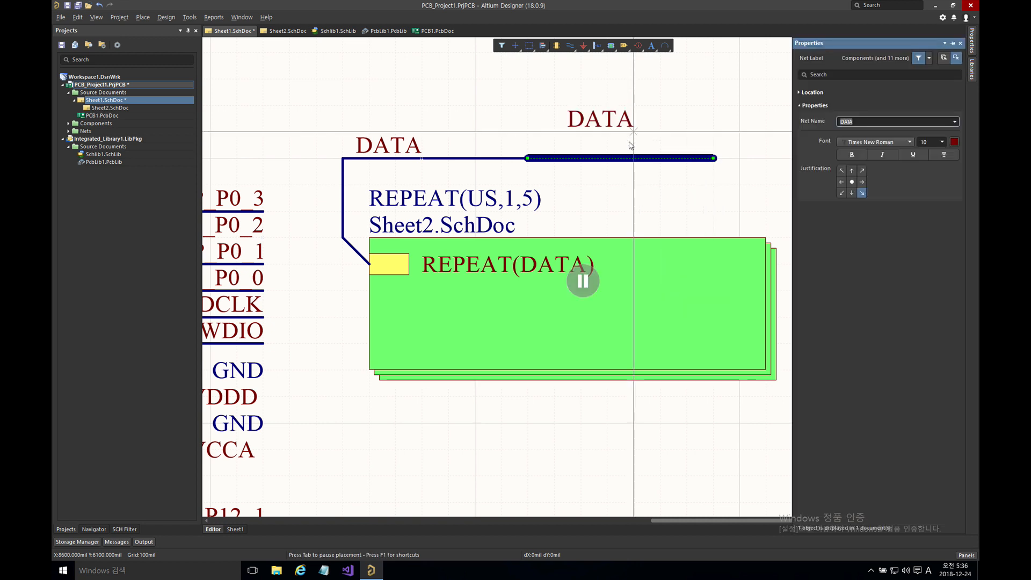
{"action": "key", "text": "Right"}
{"action": "key", "text": "Return"}
{"action": "left_click", "coordinate": [659, 158]}
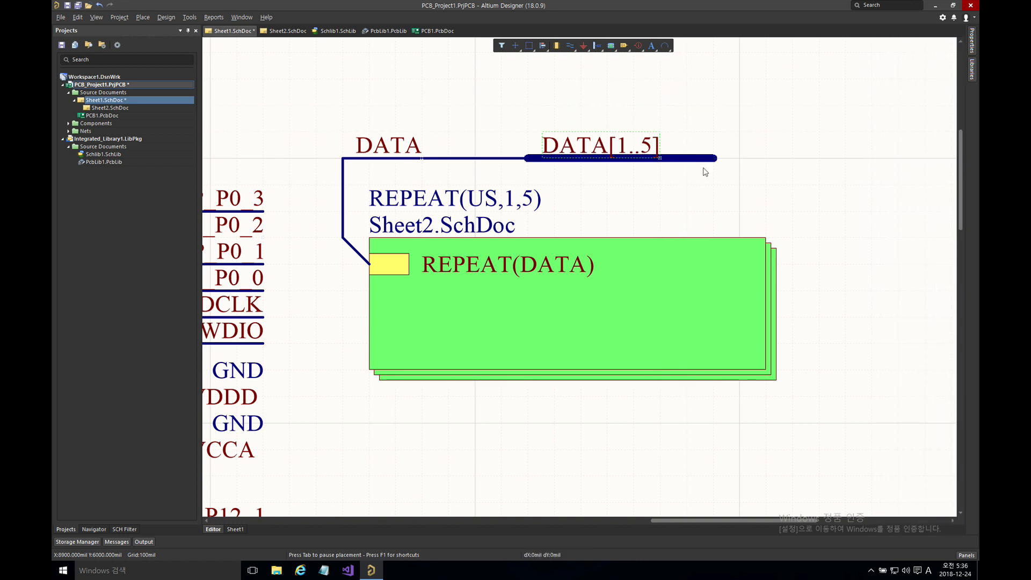
Lengthen the DATA[1..5] bus by about 1000 mil at its free end.
{"action": "right_click_drag", "start_coordinate": [731, 171], "coordinate": [606, 221]}
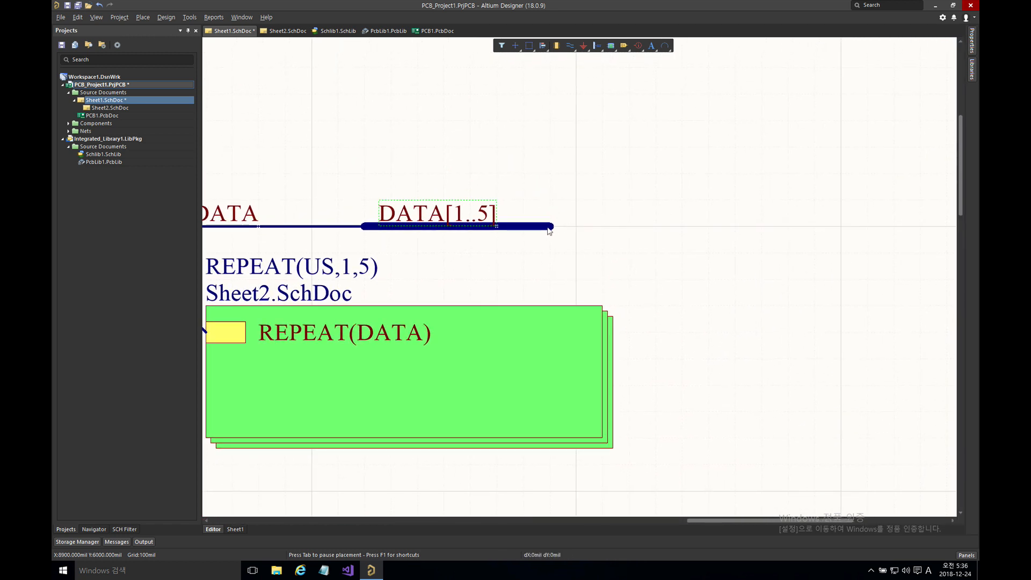
{"action": "left_click_drag", "start_coordinate": [551, 227], "coordinate": [814, 228]}
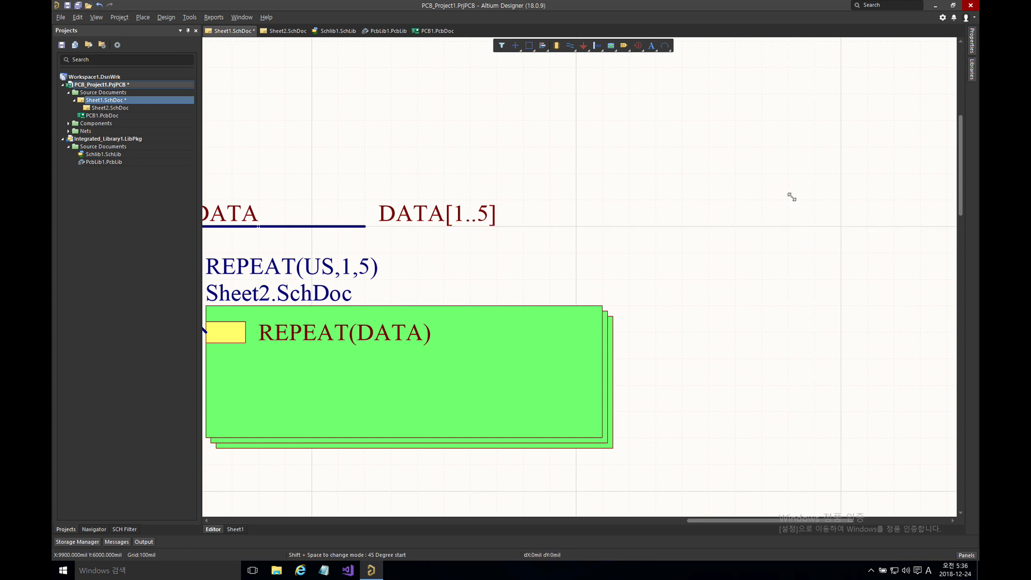
{"action": "left_click", "coordinate": [648, 171]}
Place five bus entries side by side along the upper edge of the DATA[1..5] bus, slanting up and to the right.
{"action": "right_click_drag", "start_coordinate": [662, 181], "coordinate": [702, 192]}
{"action": "key", "text": "p"}
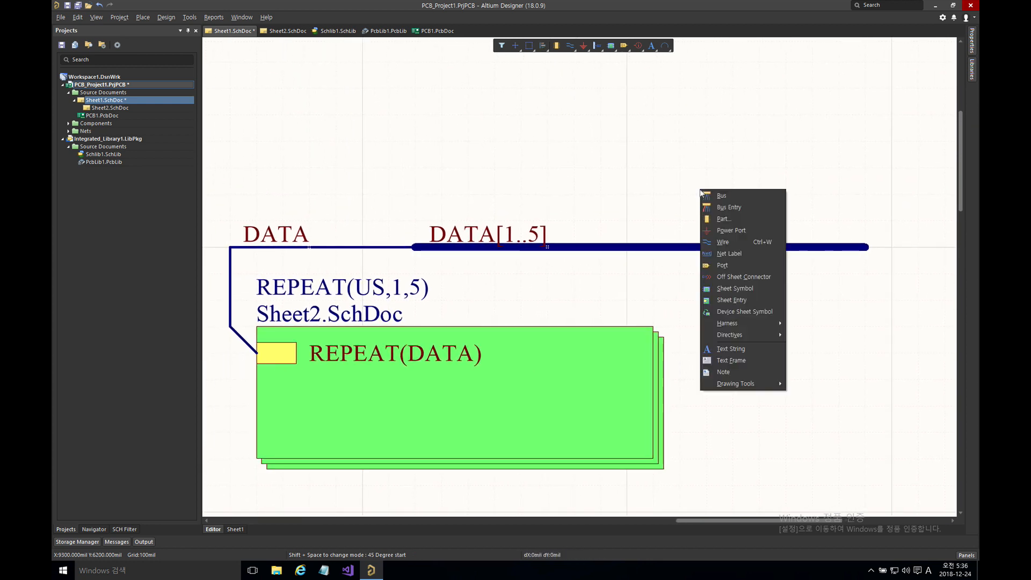
{"action": "left_click", "coordinate": [711, 206]}
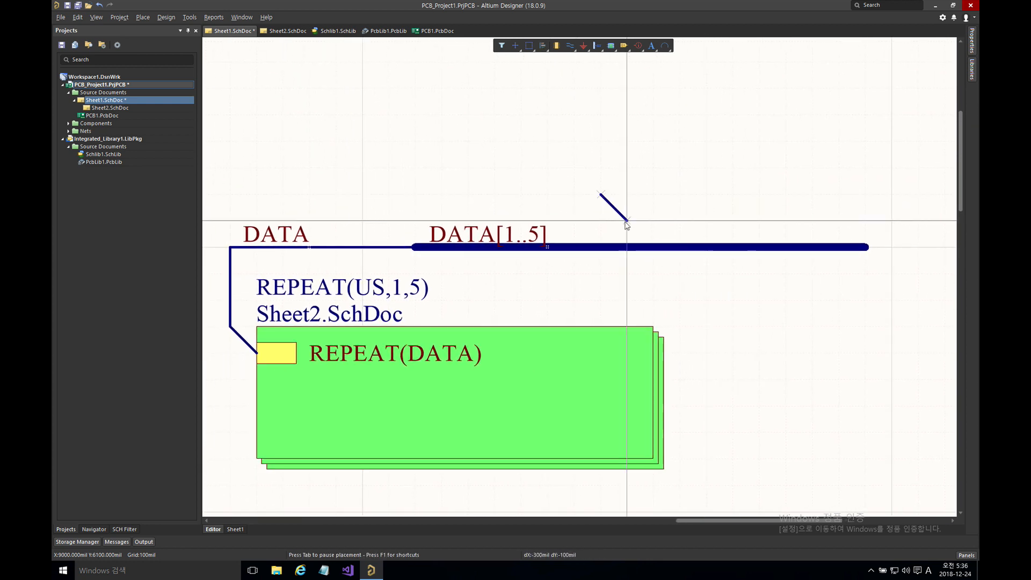
{"action": "key", "text": "space"}
{"action": "left_click", "coordinate": [600, 246]}
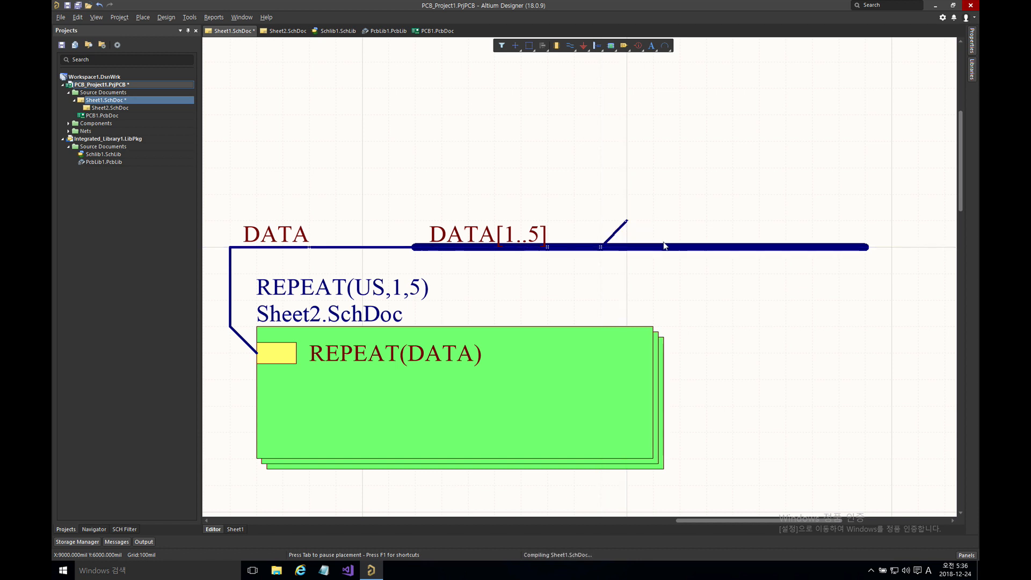
{"action": "left_click", "coordinate": [627, 246]}
{"action": "left_click", "coordinate": [653, 246]}
{"action": "left_click", "coordinate": [680, 246]}
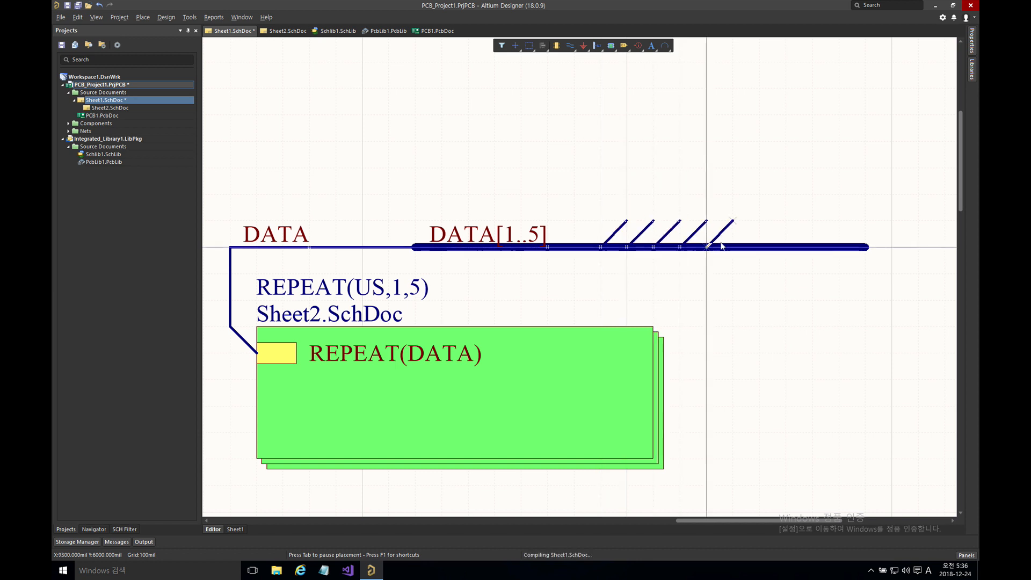
{"action": "left_click", "coordinate": [711, 243]}
{"action": "right_click", "coordinate": [679, 155]}
Draw five parallel vertical wires about 500 mil long, each running upward from the free end of a bus entry.
{"action": "right_click_drag", "start_coordinate": [654, 143], "coordinate": [653, 180]}
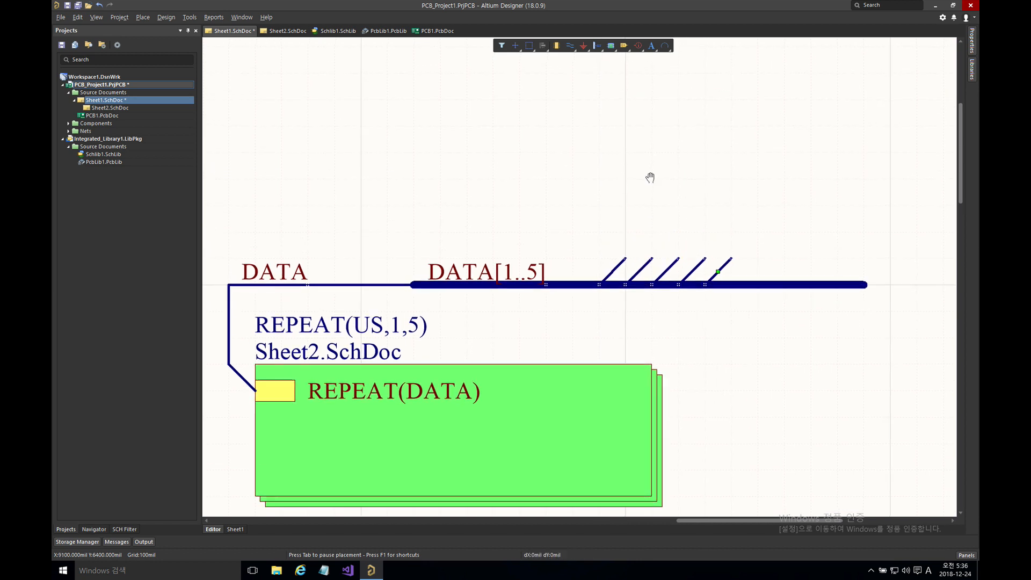
{"action": "key", "text": "p"}
{"action": "key", "text": "w"}
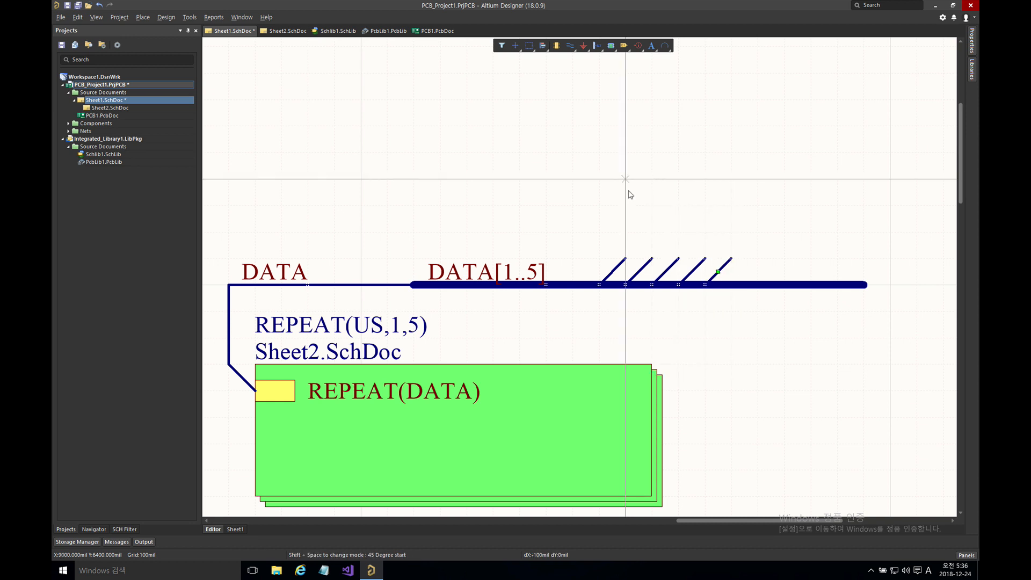
{"action": "left_click", "coordinate": [627, 256]}
{"action": "left_click", "coordinate": [629, 121]}
{"action": "right_click", "coordinate": [666, 129]}
{"action": "left_click", "coordinate": [653, 254]}
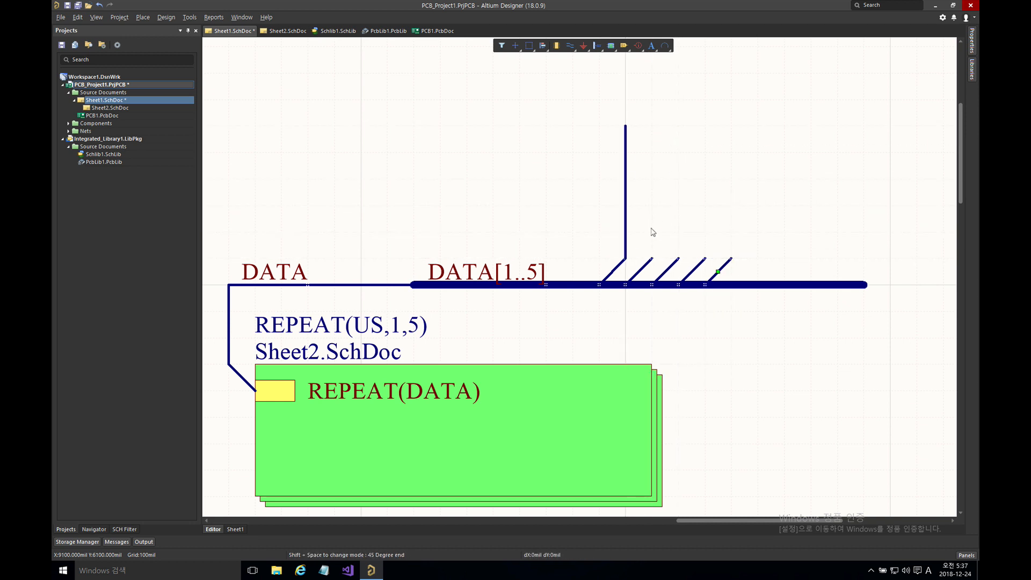
{"action": "left_click", "coordinate": [657, 134]}
{"action": "right_click", "coordinate": [679, 131]}
{"action": "left_click", "coordinate": [681, 256]}
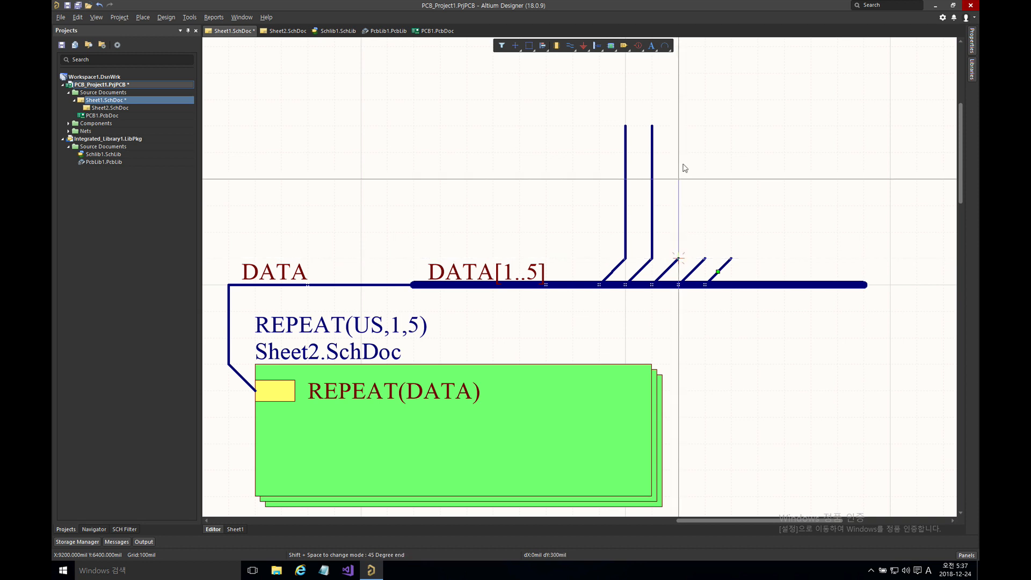
{"action": "left_click", "coordinate": [684, 136]}
{"action": "right_click", "coordinate": [699, 151]}
{"action": "left_click", "coordinate": [707, 254]}
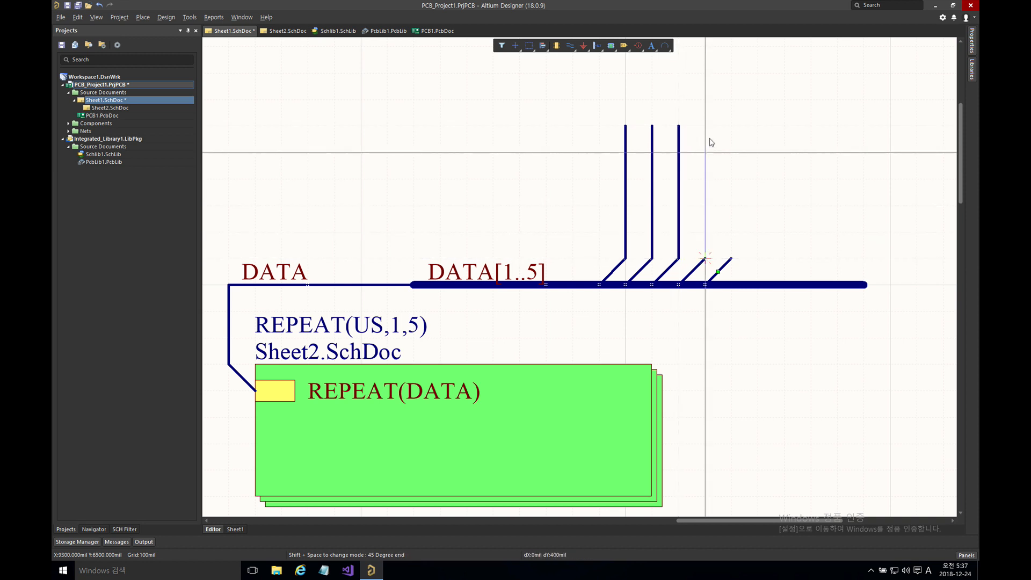
{"action": "left_click", "coordinate": [713, 133]}
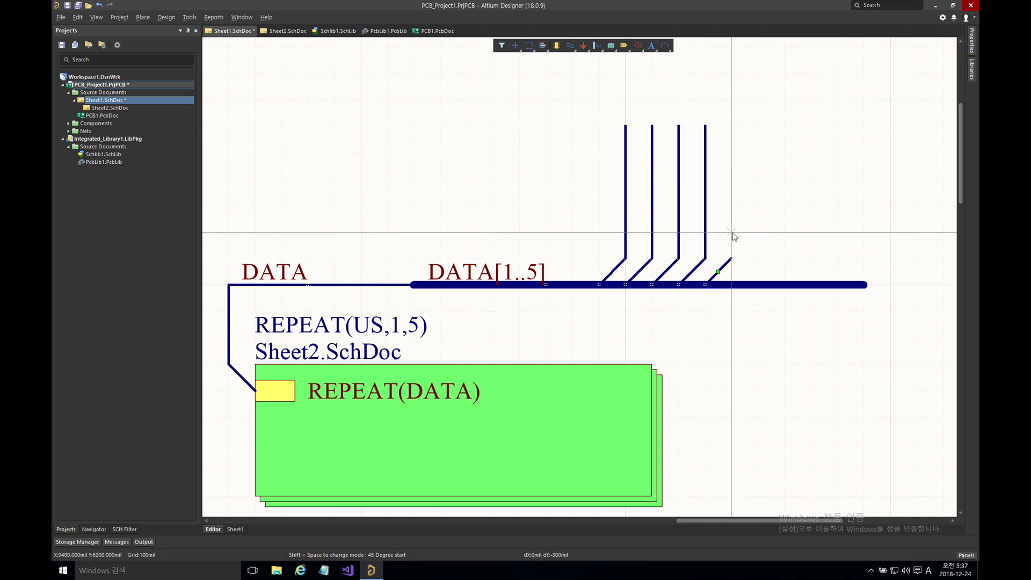
{"action": "right_click", "coordinate": [731, 122]}
{"action": "right_click", "coordinate": [703, 104]}
Place vertical net labels DATA1 through DATA5 on the five wires, in order from left to right.
{"action": "key", "text": "p"}
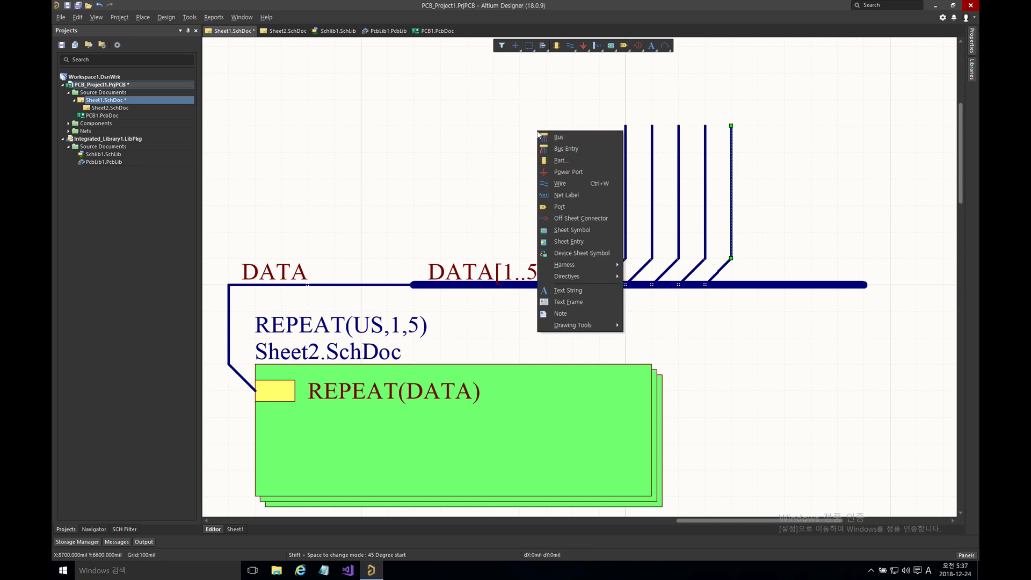
{"action": "key", "text": "n"}
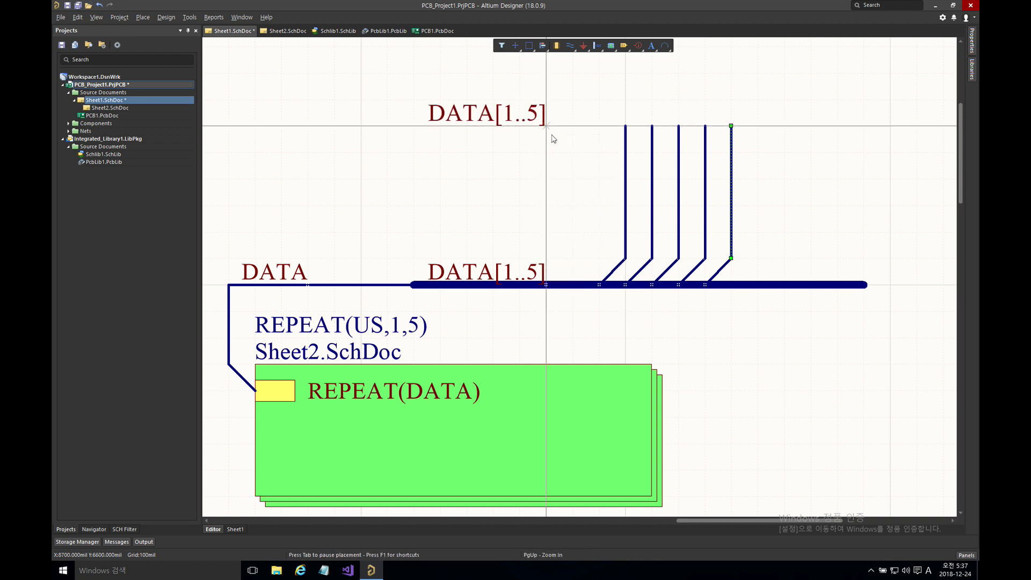
{"action": "key", "text": "Tab"}
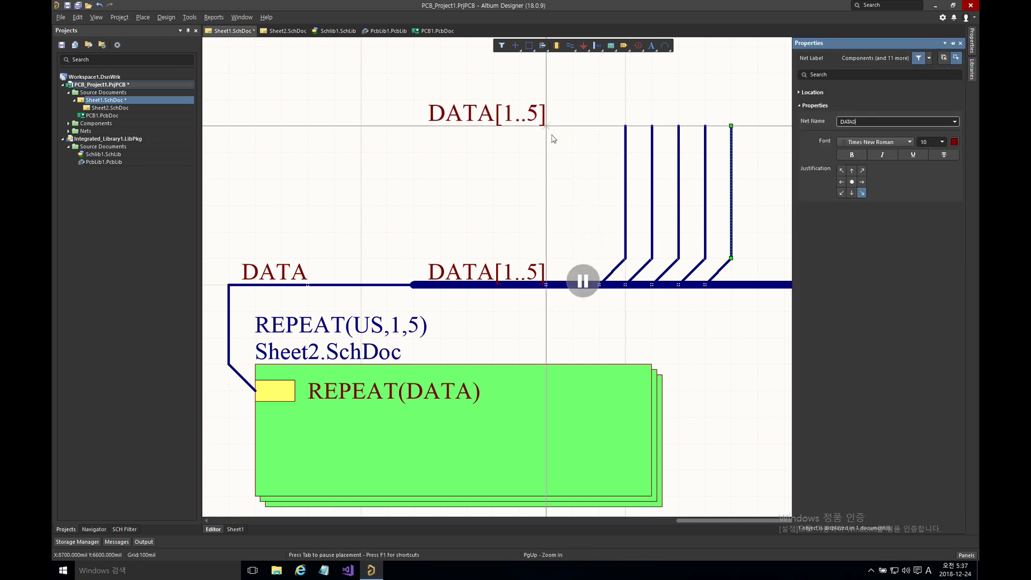
{"action": "key", "text": "Return"}
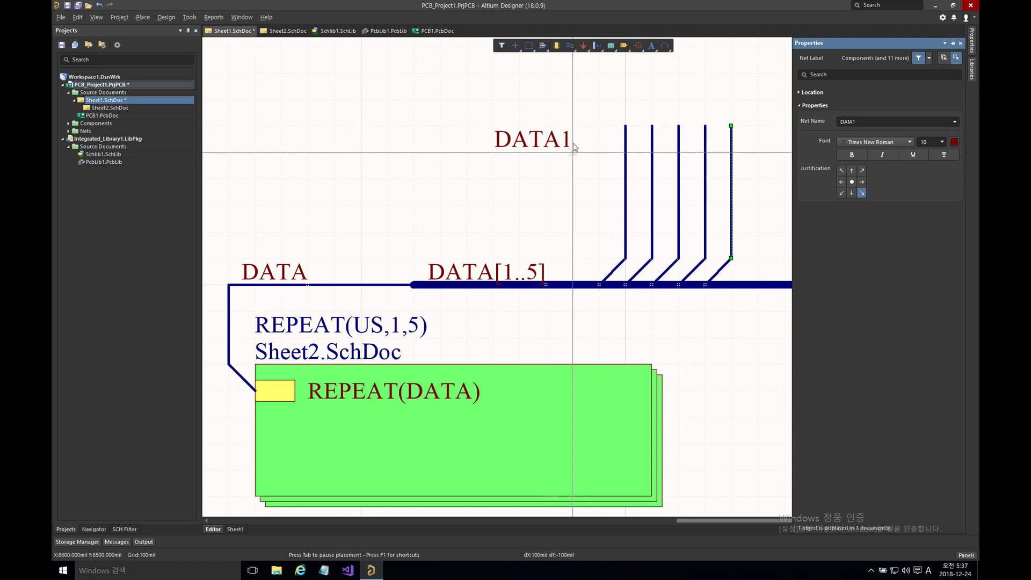
{"action": "key", "text": "space"}
{"action": "left_click", "coordinate": [625, 126]}
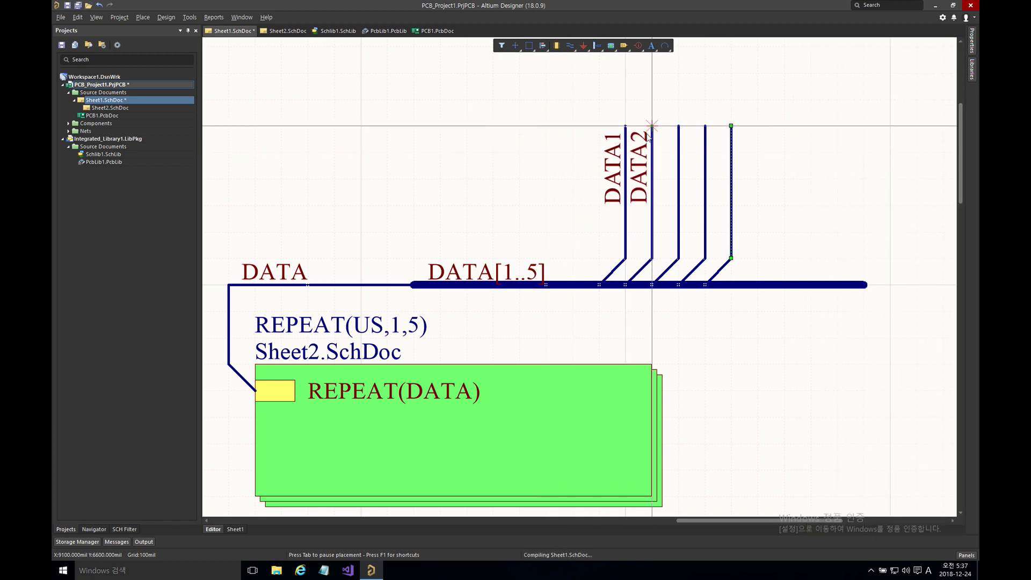
{"action": "left_click", "coordinate": [651, 125]}
{"action": "left_click", "coordinate": [679, 126]}
{"action": "left_click", "coordinate": [706, 126]}
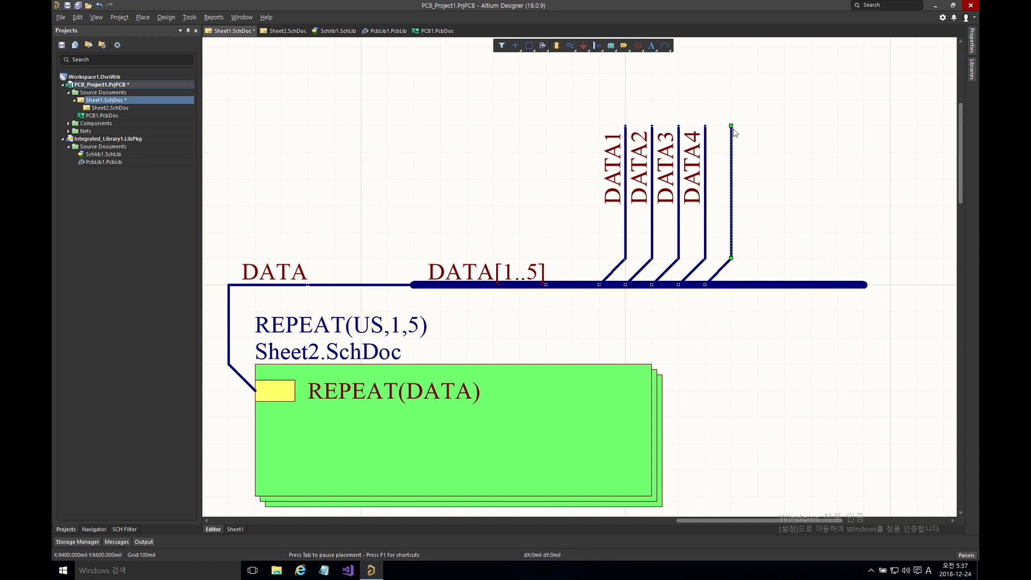
{"action": "left_click", "coordinate": [731, 125]}
Compile the PCB project PCB_Project1.PrjPCB.
{"action": "right_click_drag", "start_coordinate": [465, 155], "coordinate": [495, 134]}
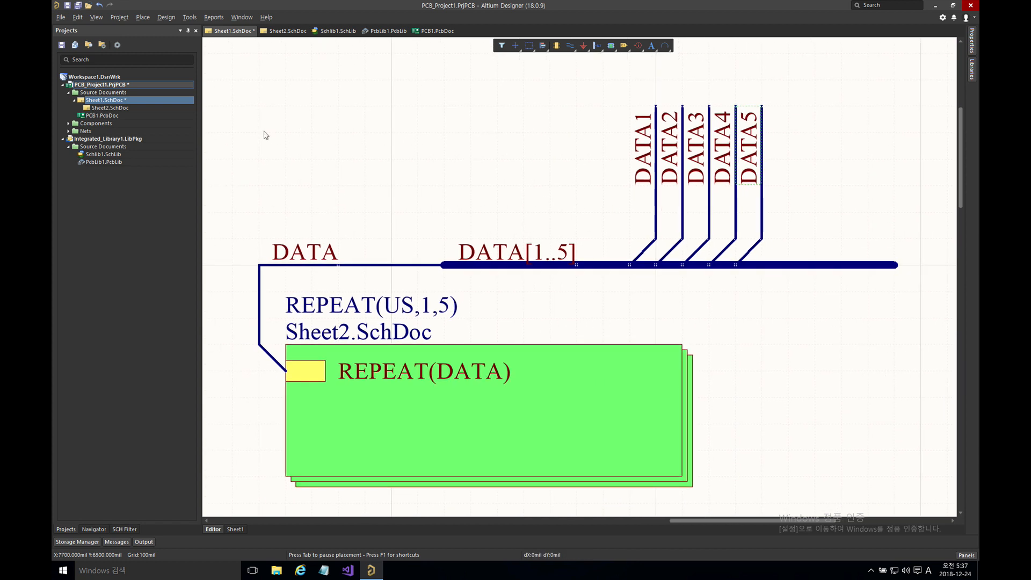
{"action": "right_click", "coordinate": [111, 84]}
{"action": "left_click", "coordinate": [237, 92]}
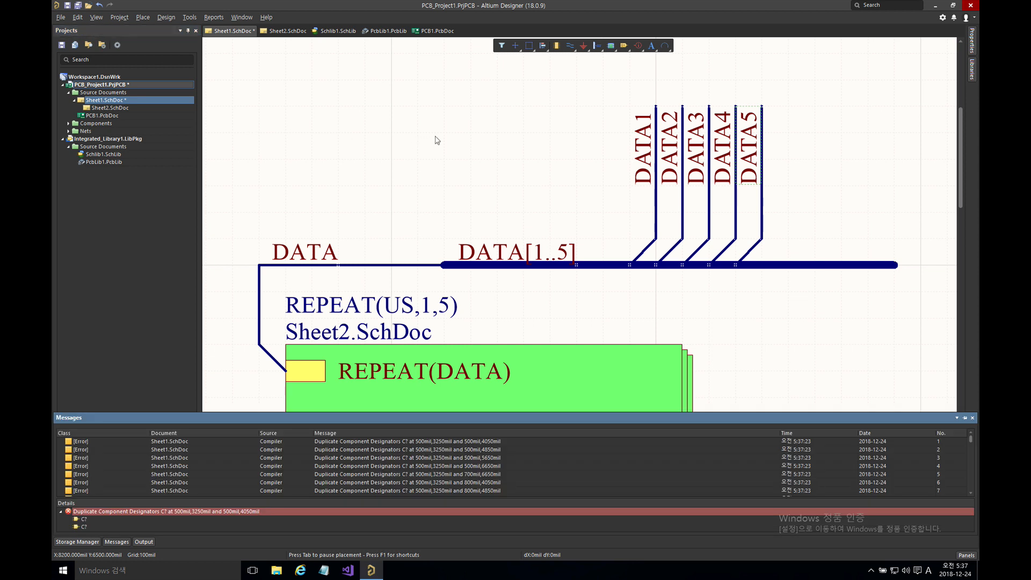
{"action": "left_click", "coordinate": [511, 144]}
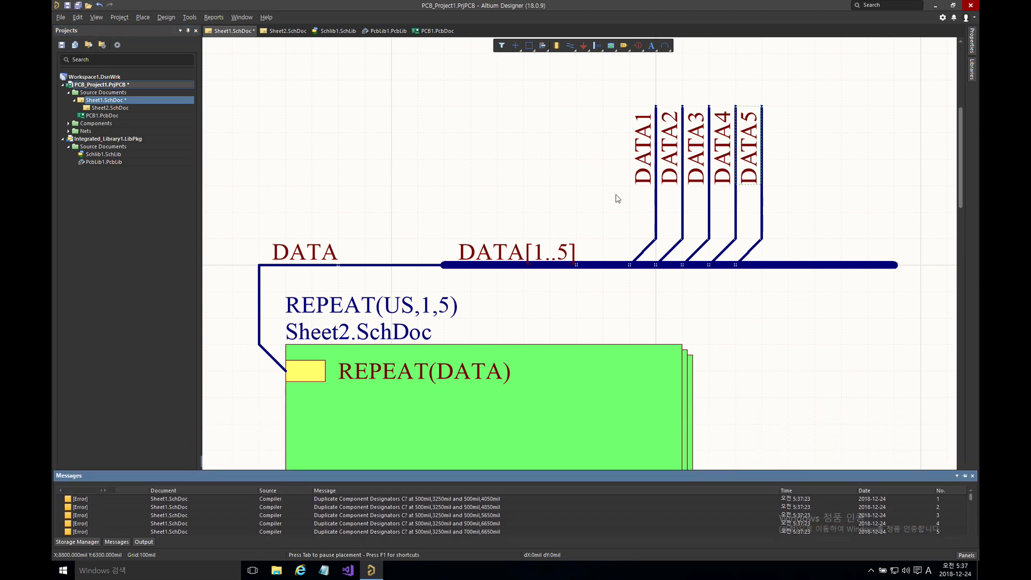
Inspect how the DATA breakout wires connect across Sheet1.SchDoc and Sheet2.SchDoc.
{"action": "left_click", "coordinate": [657, 197]}
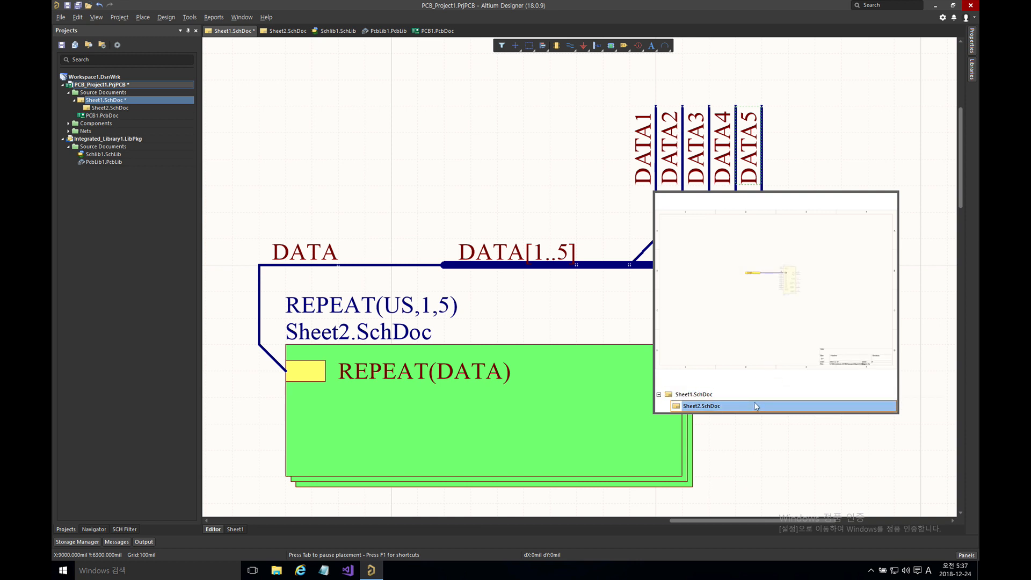
{"action": "left_click", "coordinate": [795, 137]}
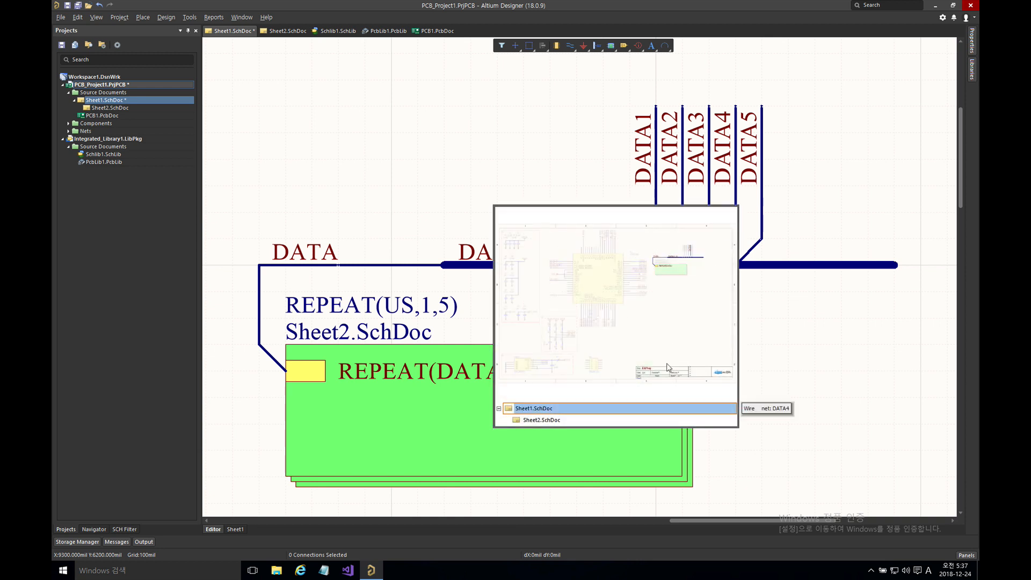
{"action": "left_click", "coordinate": [643, 408]}
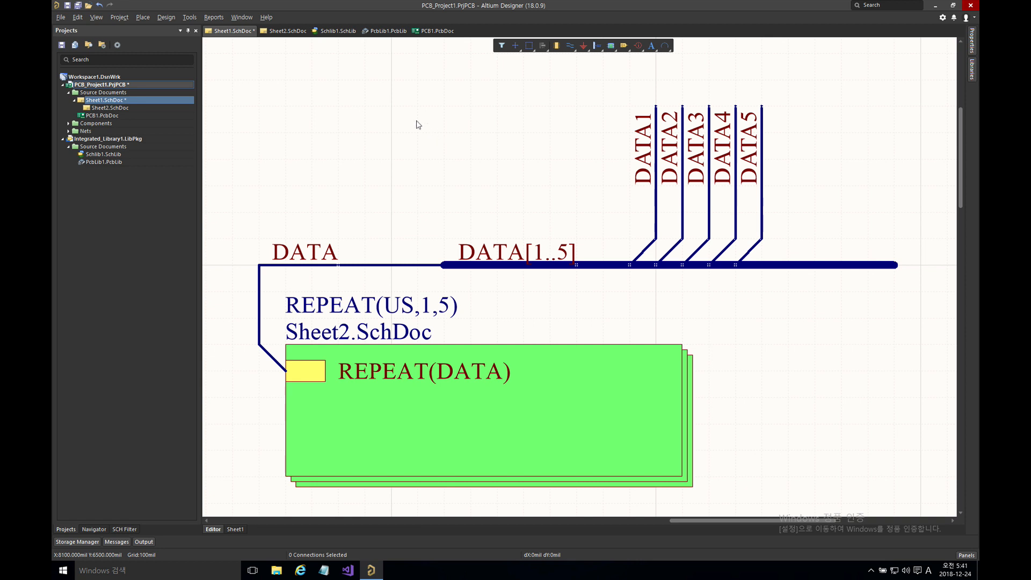
Set the designator of the ADC-8 component on Sheet2.SchDoc to U10.
{"action": "left_click", "coordinate": [288, 31]}
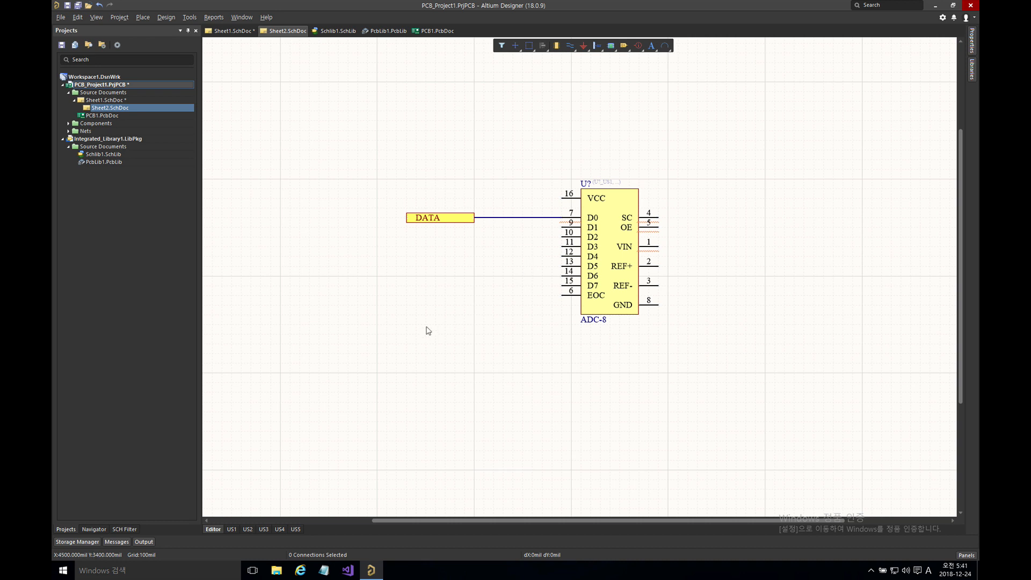
{"action": "right_click_drag", "start_coordinate": [542, 222], "coordinate": [514, 239]}
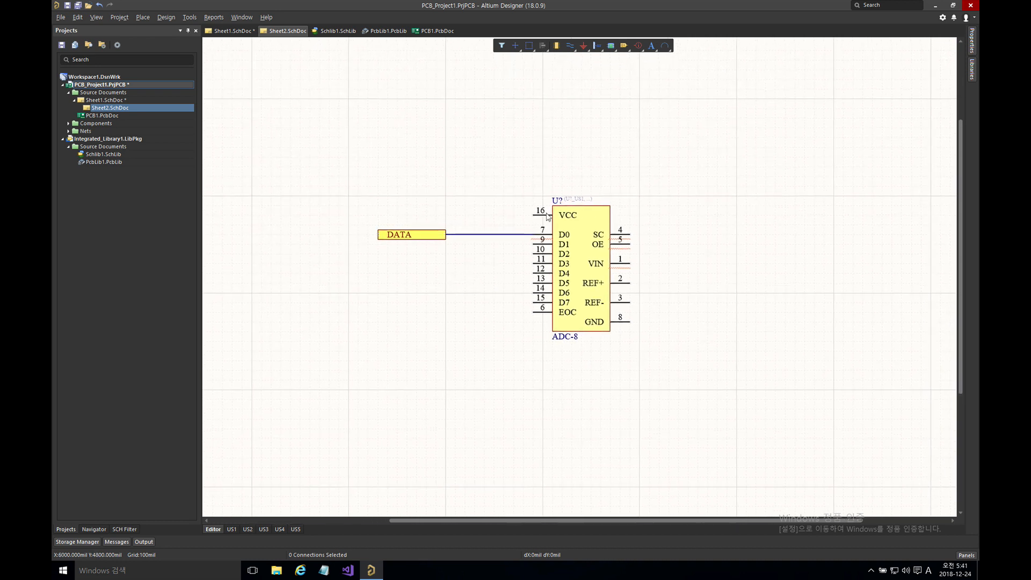
{"action": "scroll", "coordinate": [548, 216], "scroll_direction": "up", "scroll_amount": 2, "text": "ctrl"}
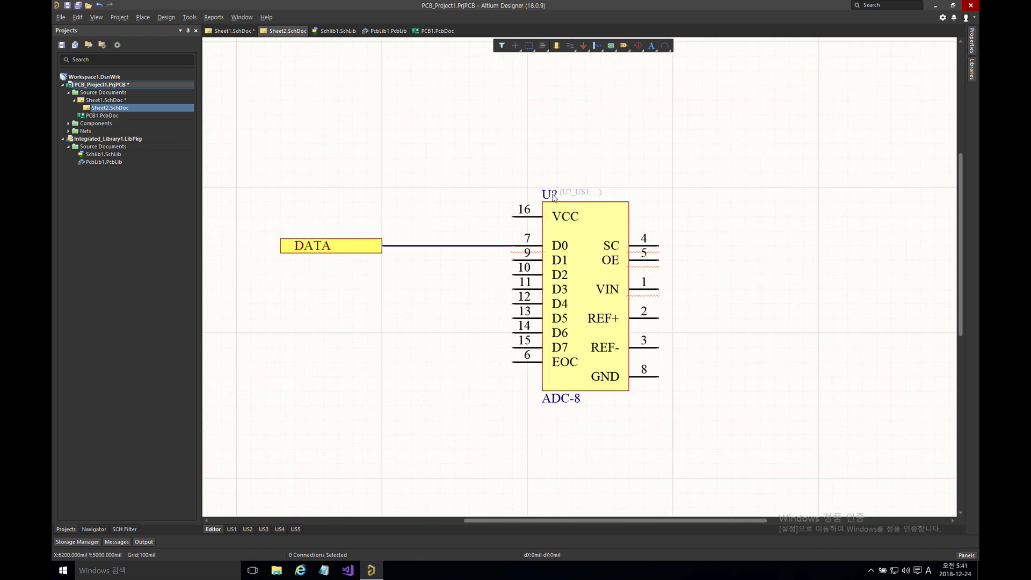
{"action": "double_click", "coordinate": [547, 200]}
{"action": "left_click", "coordinate": [859, 174]}
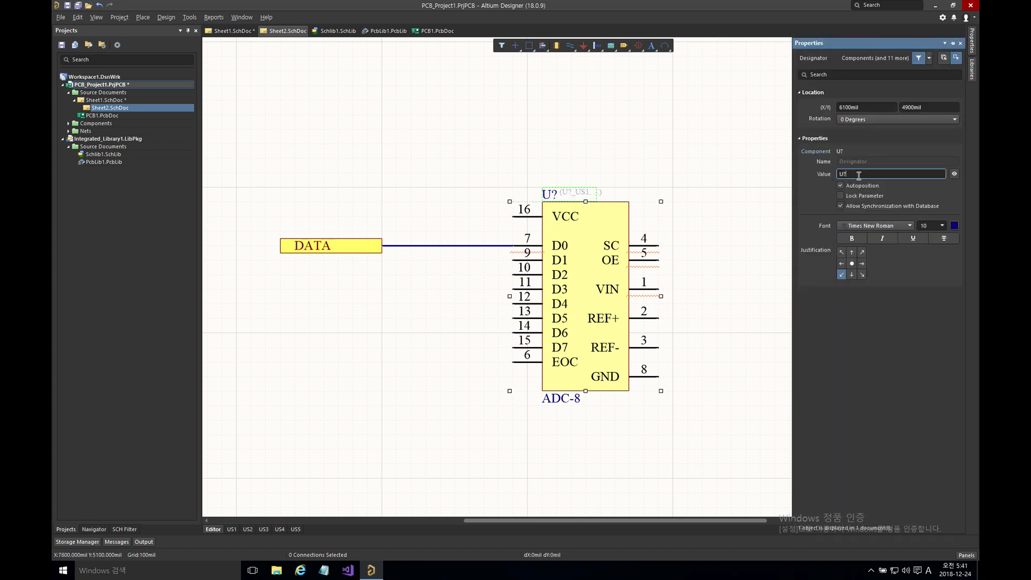
{"action": "type", "text": "10"}
{"action": "key", "text": "Return"}
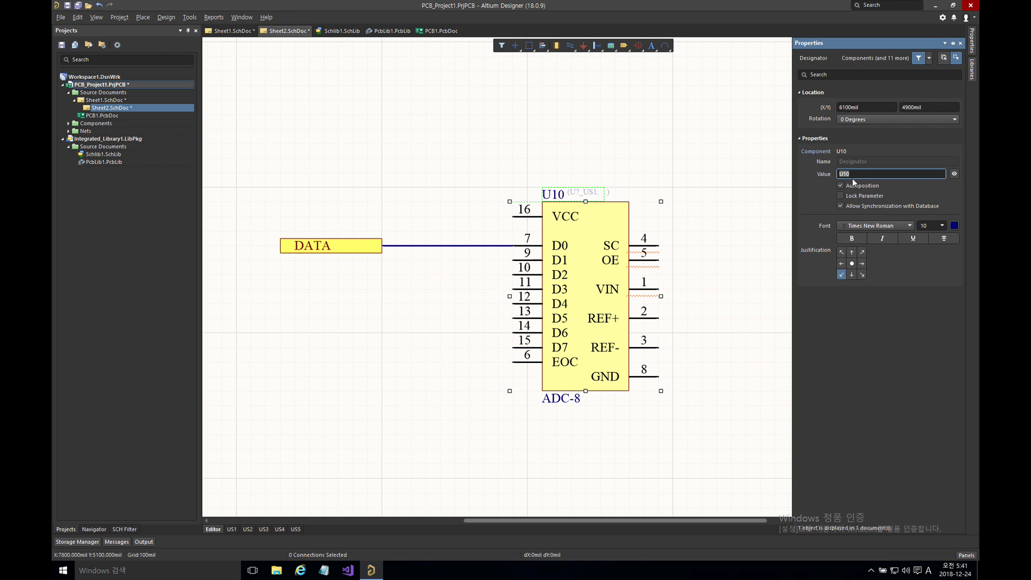
{"action": "left_click", "coordinate": [619, 148]}
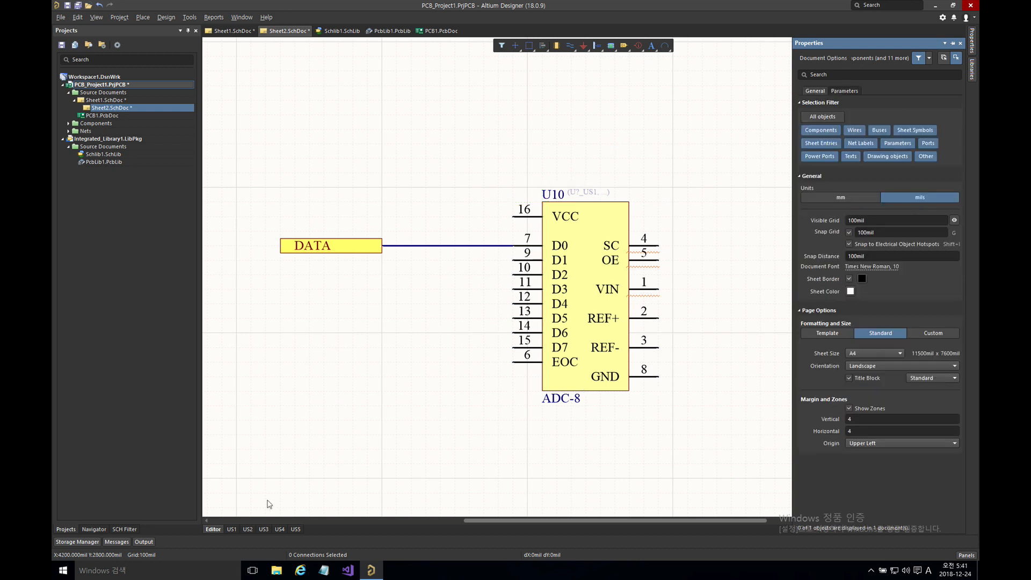
Show the US1 channel of Sheet2 and recompile the PCB project to update its channel designators.
{"action": "left_click", "coordinate": [234, 529]}
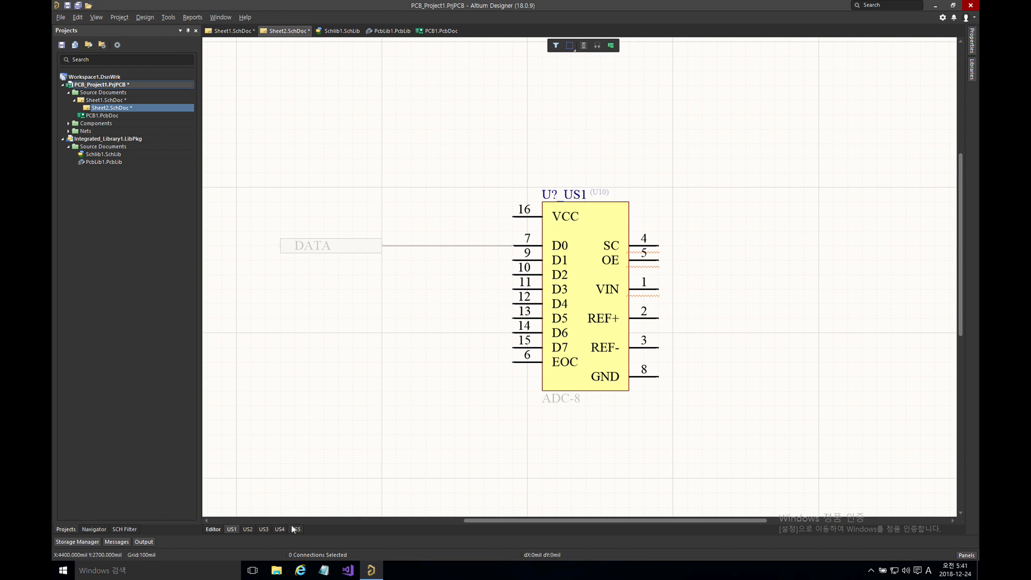
{"action": "right_click", "coordinate": [109, 85]}
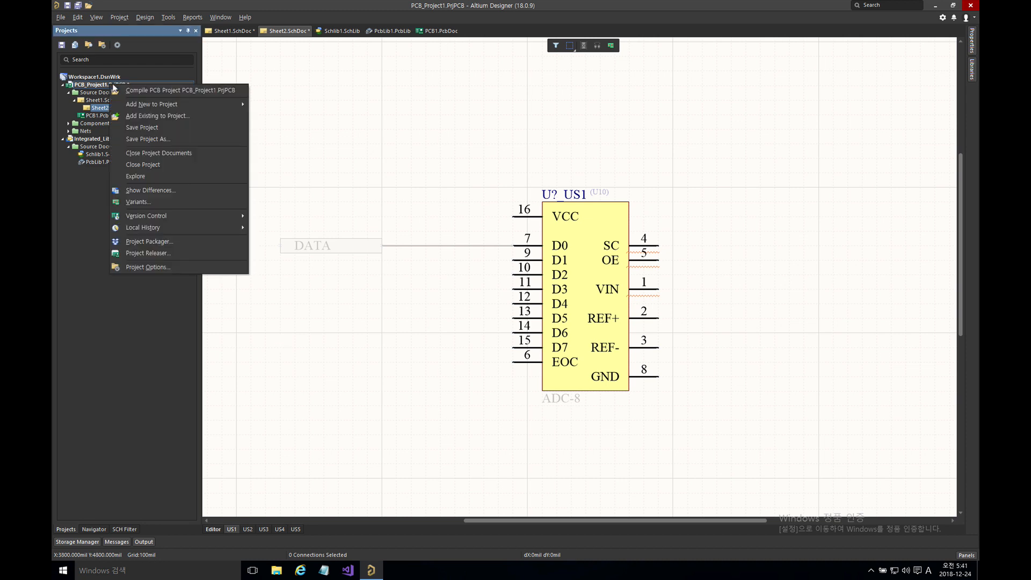
{"action": "left_click", "coordinate": [130, 90]}
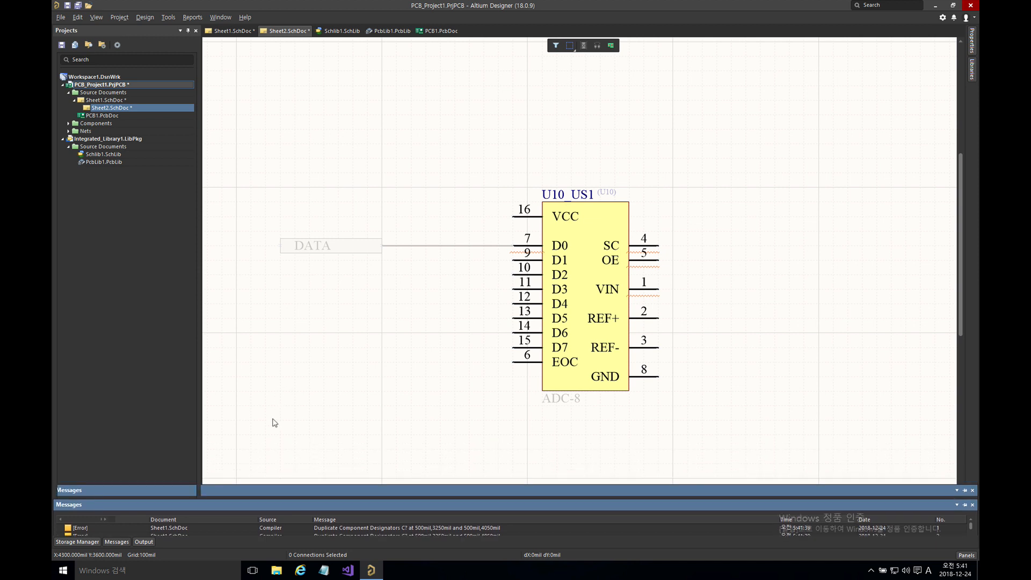
Check the ADC-8 designator in the US3, US4 and US5 channels of Sheet2.
{"action": "left_click", "coordinate": [264, 530]}
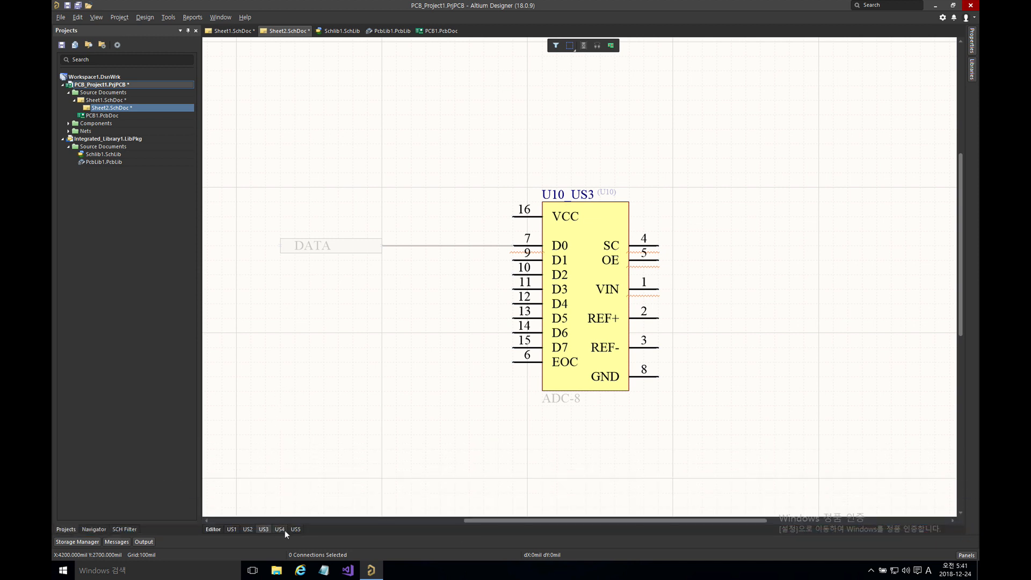
{"action": "left_click", "coordinate": [283, 529]}
{"action": "left_click", "coordinate": [293, 530]}
Review the available designator formats in the project's multi-channel options.
{"action": "right_click", "coordinate": [113, 87]}
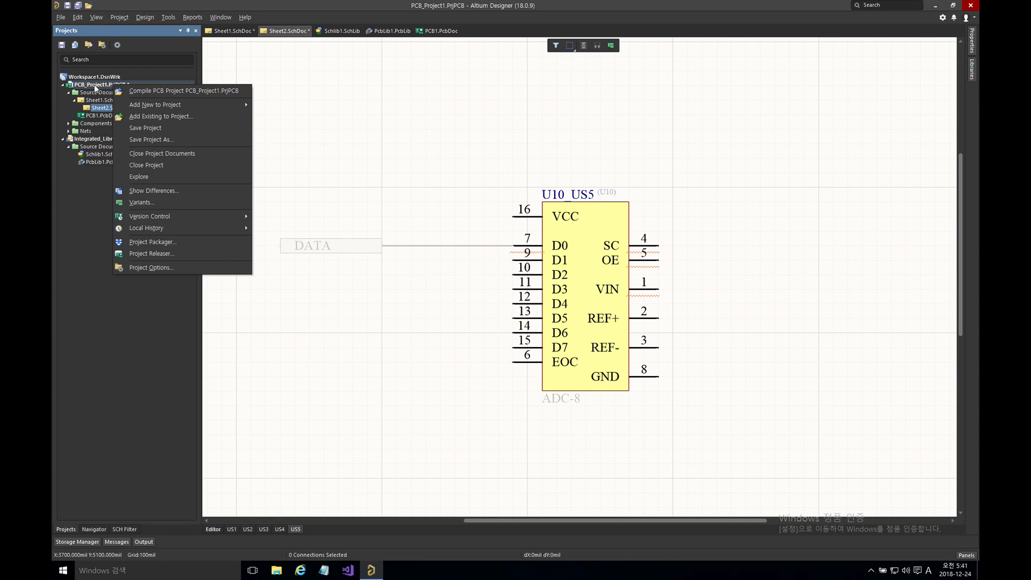
{"action": "left_click", "coordinate": [151, 267]}
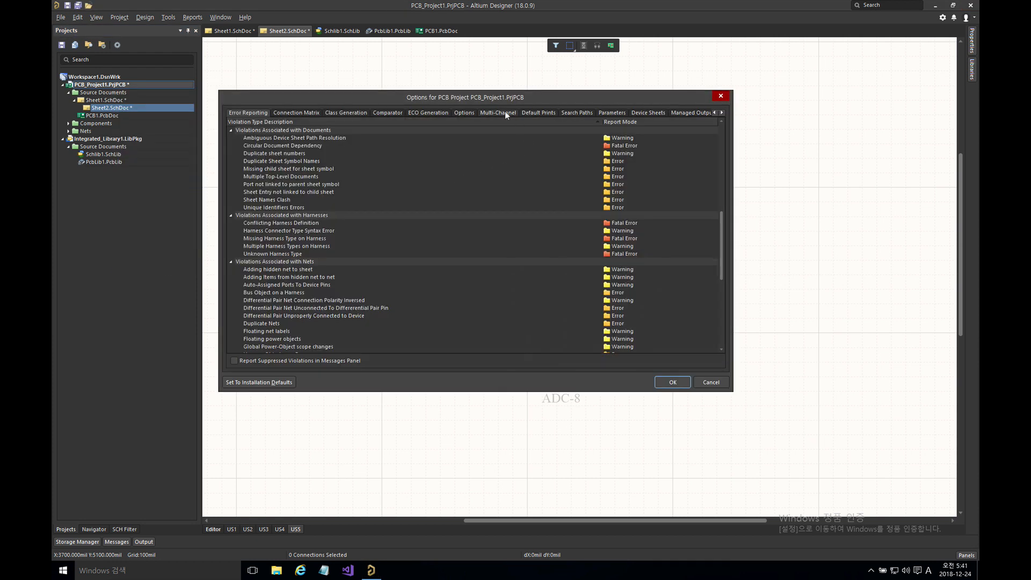
{"action": "left_click", "coordinate": [505, 113]}
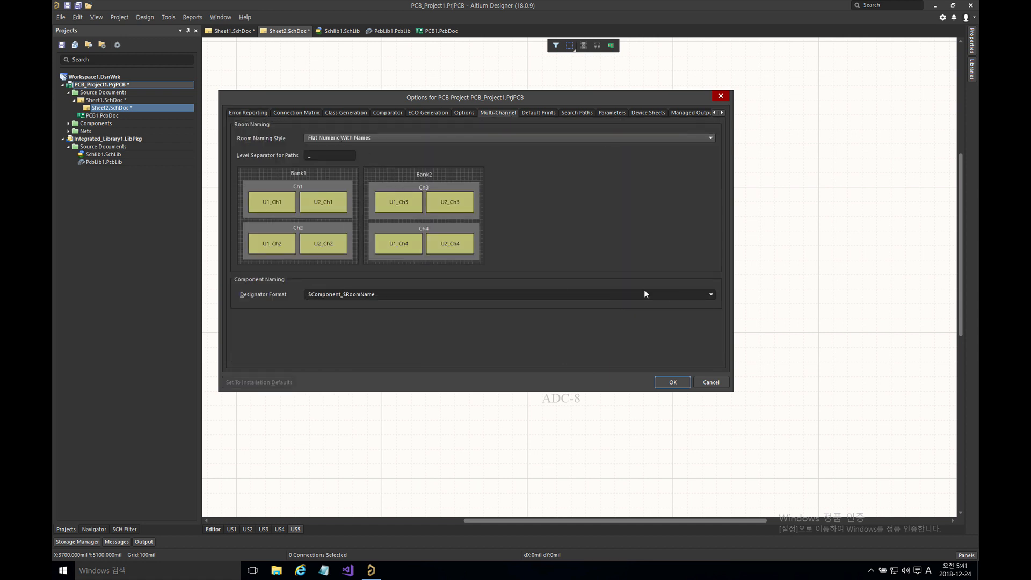
{"action": "left_click", "coordinate": [710, 294]}
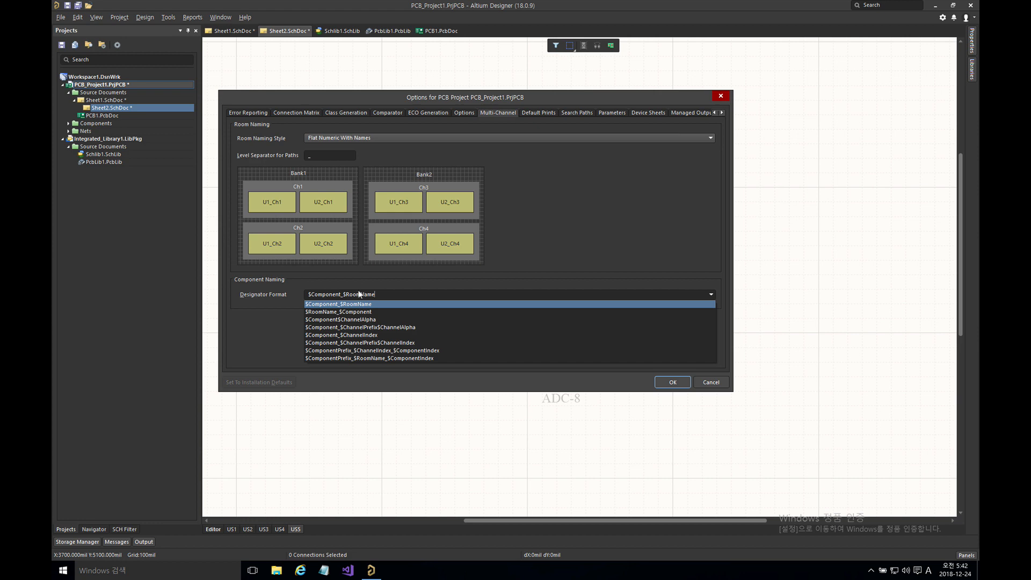
{"action": "left_click", "coordinate": [714, 383]}
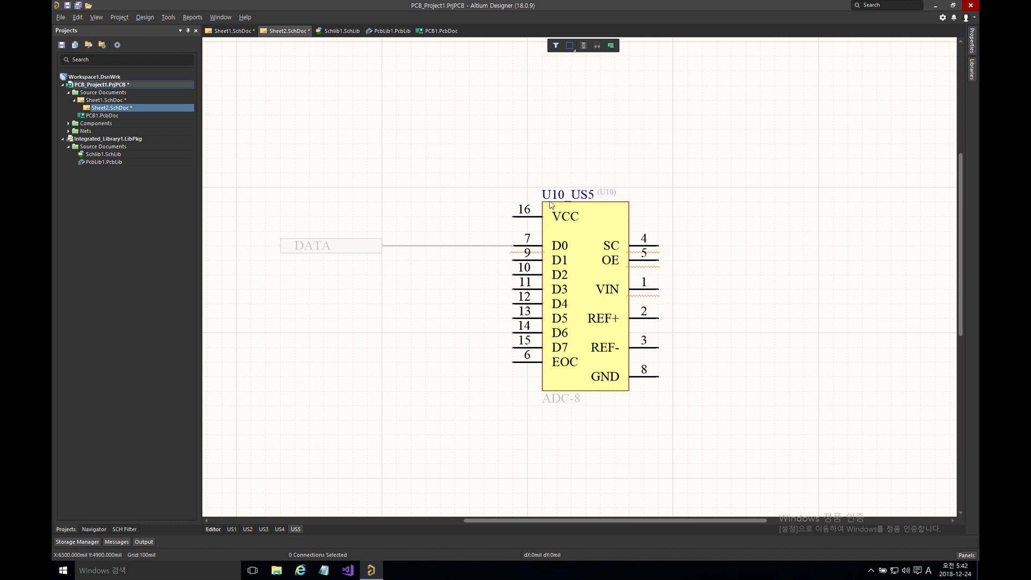
Annotate the ADC-8 component in the US1 channel of Sheet2 with the locked physical designator U11.
{"action": "left_click", "coordinate": [231, 528]}
{"action": "double_click", "coordinate": [560, 195]}
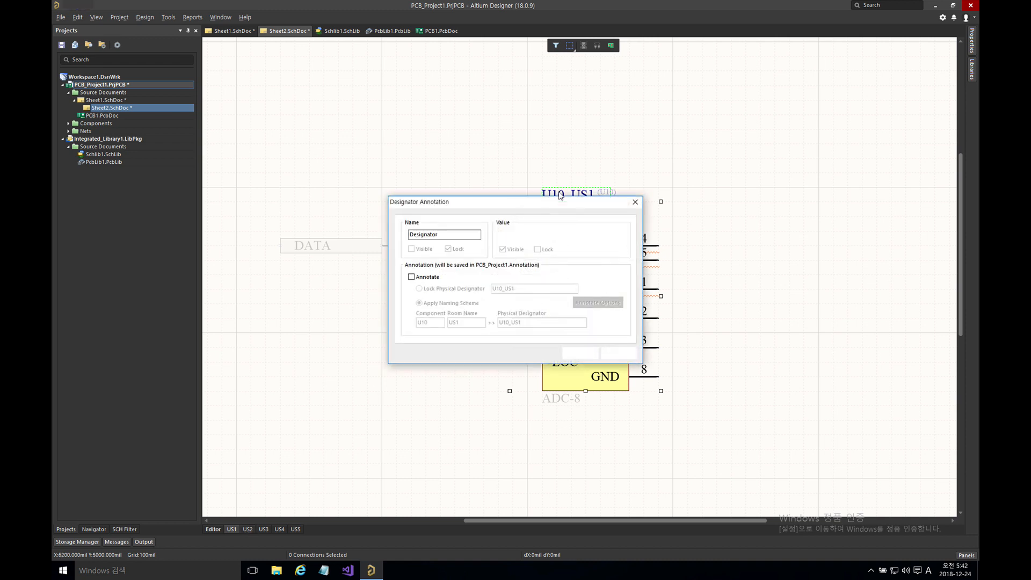
{"action": "left_click", "coordinate": [427, 277]}
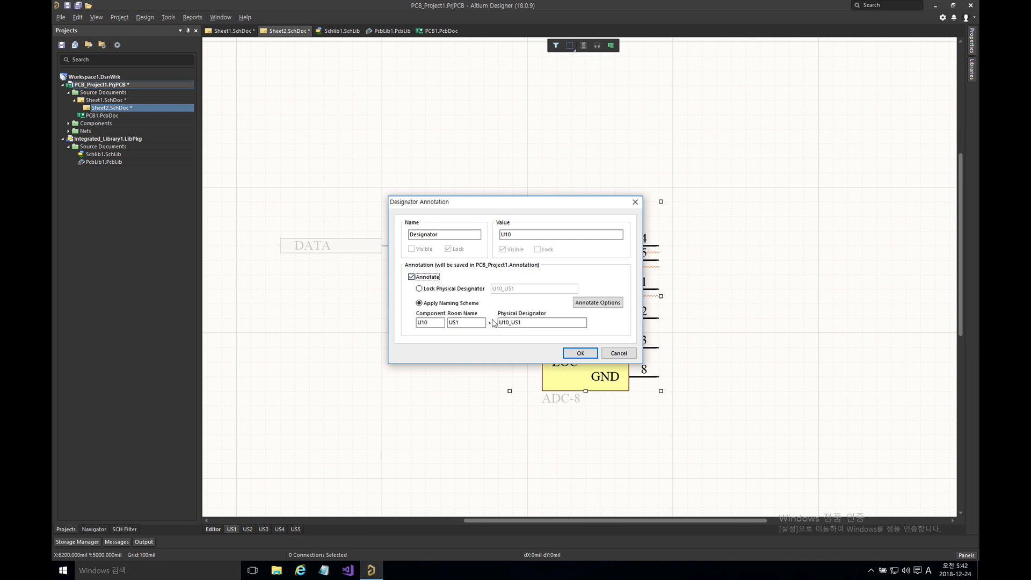
{"action": "double_click", "coordinate": [531, 322]}
{"action": "mouse_move", "coordinate": [531, 323]}
{"action": "left_mouse_down"}
{"action": "mouse_move", "coordinate": [519, 323]}
{"action": "mouse_move", "coordinate": [540, 323]}
{"action": "left_mouse_up"}
{"action": "double_click", "coordinate": [467, 323]}
{"action": "left_click", "coordinate": [462, 290]}
{"action": "double_click", "coordinate": [496, 289]}
{"action": "left_click", "coordinate": [500, 289]}
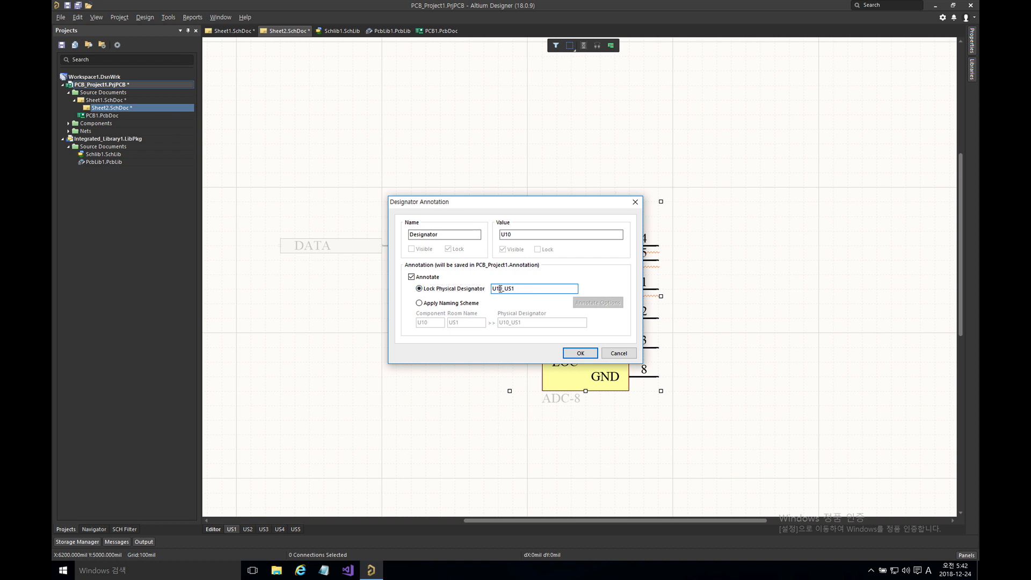
{"action": "left_click_drag", "start_coordinate": [500, 289], "coordinate": [536, 292]}
{"action": "key", "text": "BackSpace"}
{"action": "left_click", "coordinate": [589, 354]}
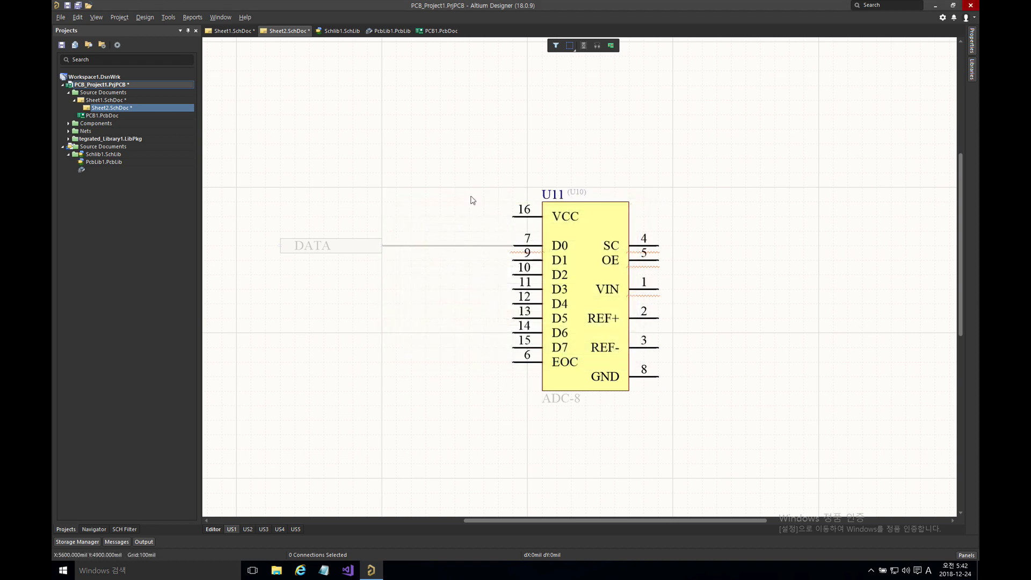
Annotate the ADC-8 component in the US2 channel of Sheet2 with the locked physical designator U12.
{"action": "left_click", "coordinate": [251, 528]}
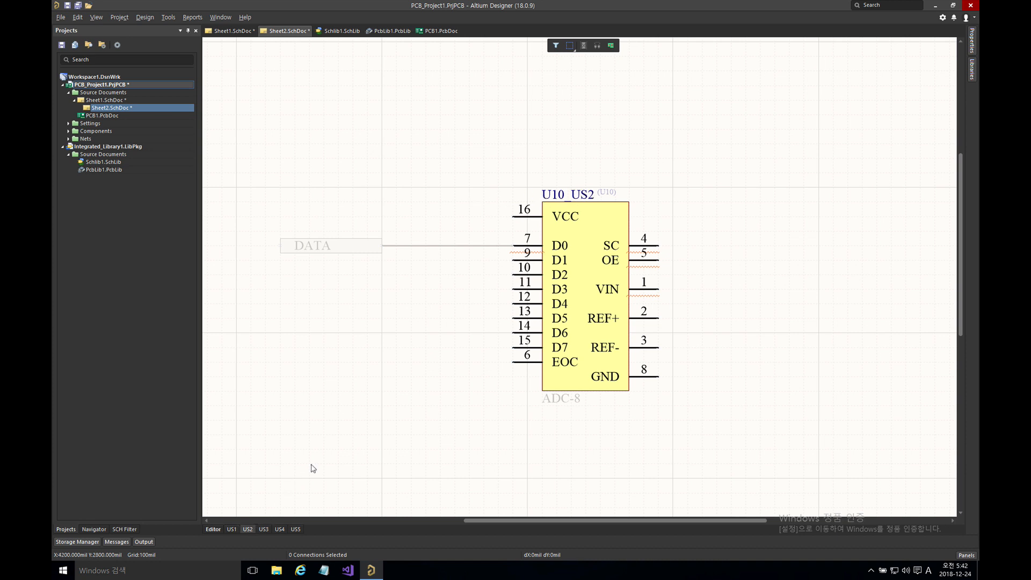
{"action": "double_click", "coordinate": [561, 207]}
{"action": "left_click", "coordinate": [431, 277]}
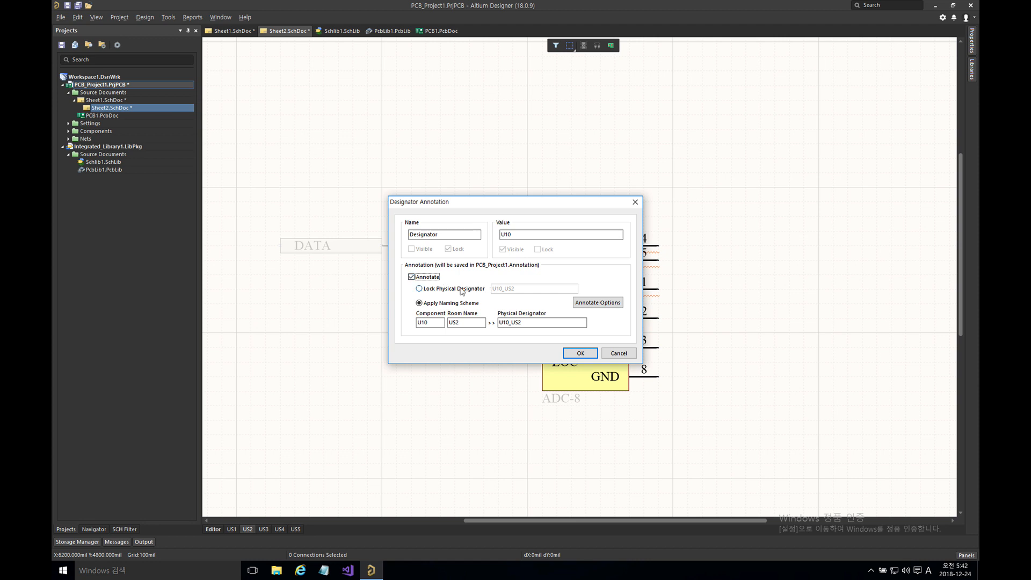
{"action": "left_click", "coordinate": [461, 291]}
{"action": "left_click", "coordinate": [498, 288]}
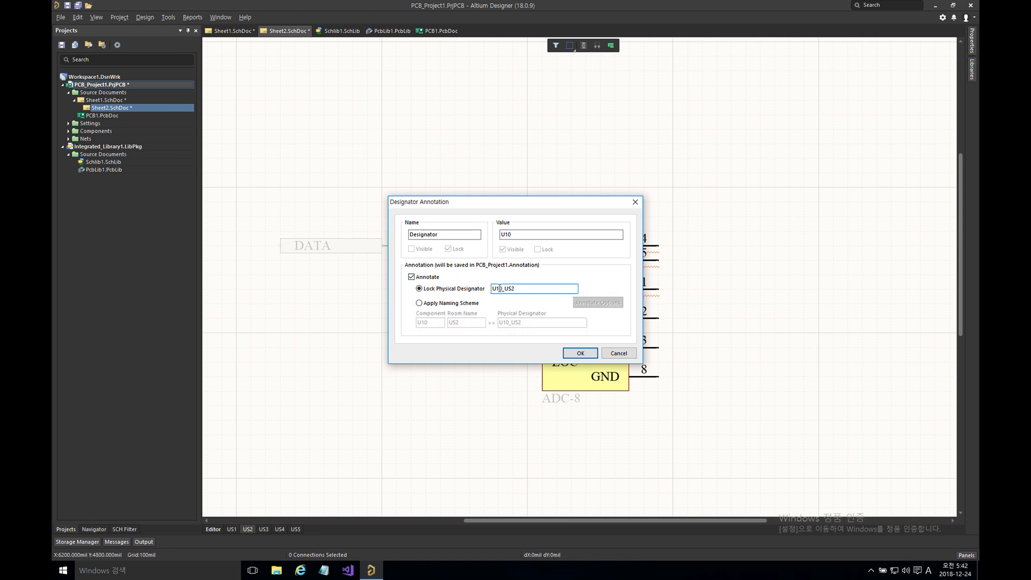
{"action": "double_click", "coordinate": [499, 288]}
{"action": "type", "text": "U11"}
{"action": "left_click", "coordinate": [578, 352]}
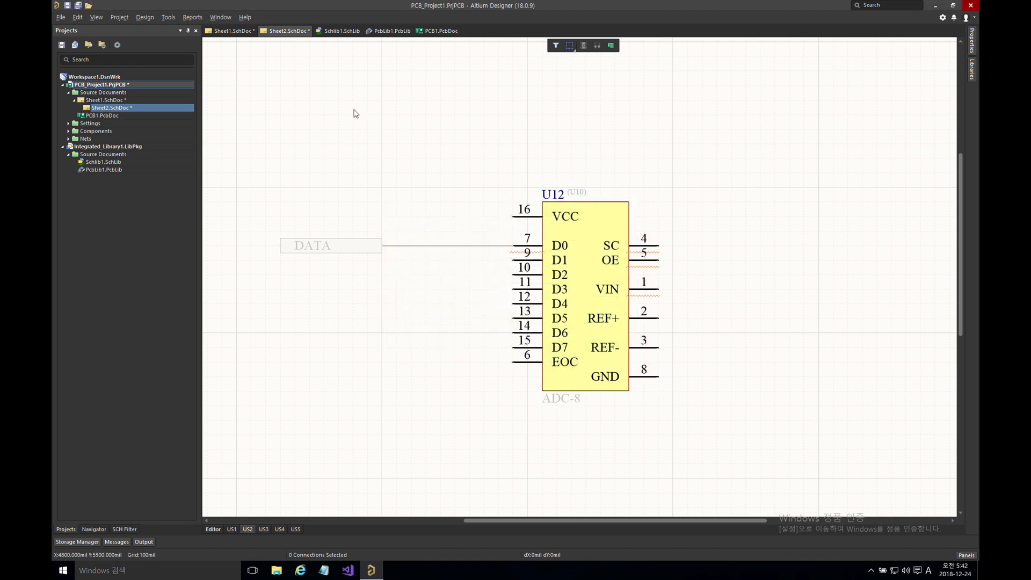
Set the Board Level Annotate naming scheme to $ComponentPrefix$GlobalIndex.
{"action": "left_click", "coordinate": [174, 20]}
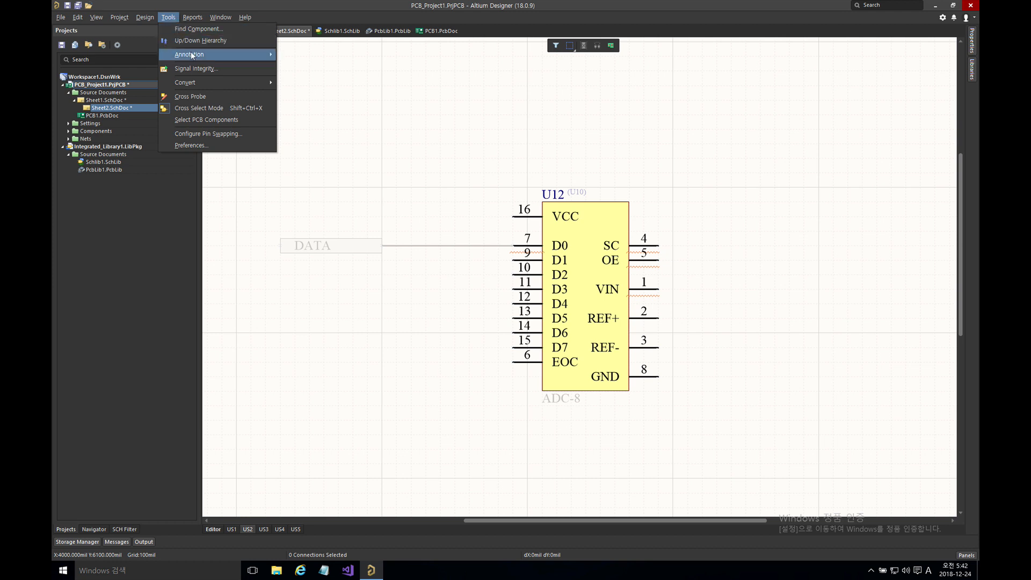
{"action": "mouse_move", "coordinate": [257, 55]}
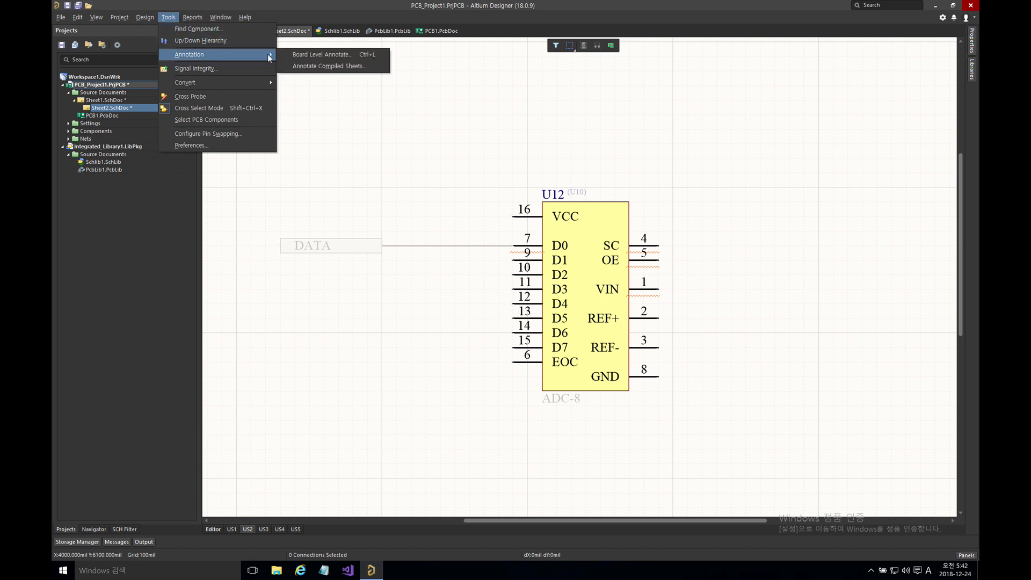
{"action": "left_click", "coordinate": [311, 57]}
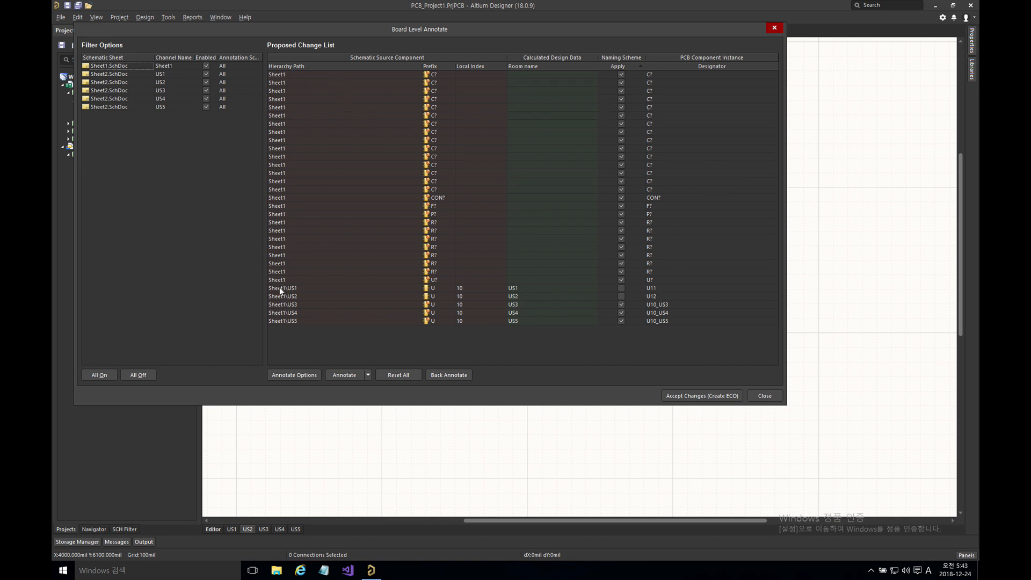
{"action": "left_click", "coordinate": [294, 375]}
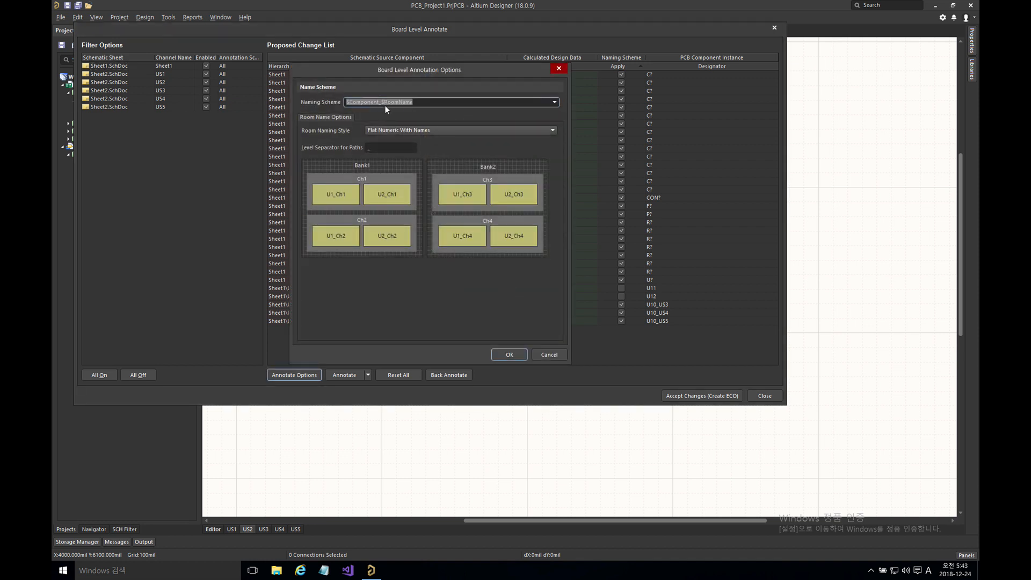
{"action": "left_click", "coordinate": [554, 102]}
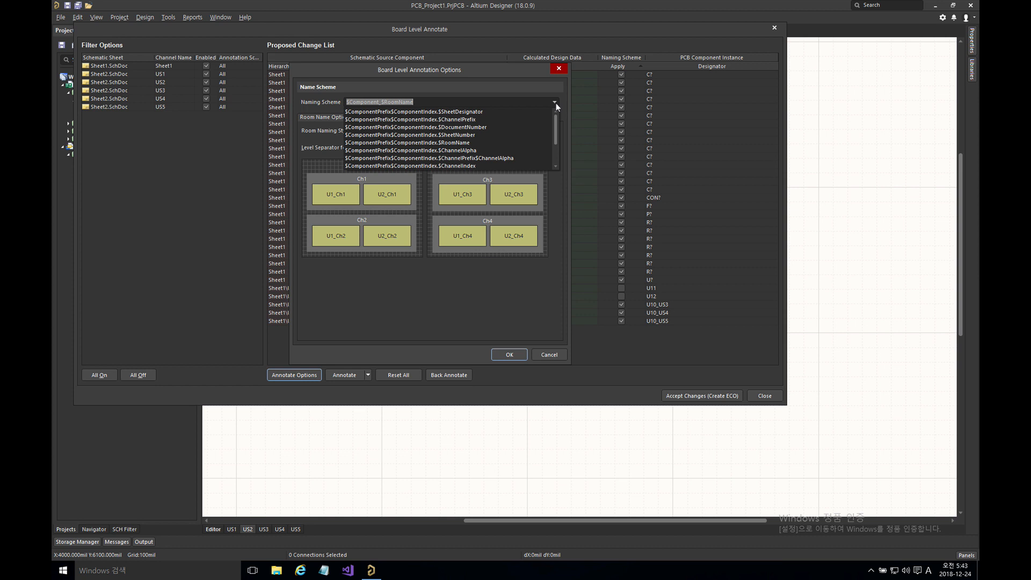
{"action": "left_click_drag", "start_coordinate": [555, 118], "coordinate": [553, 137]}
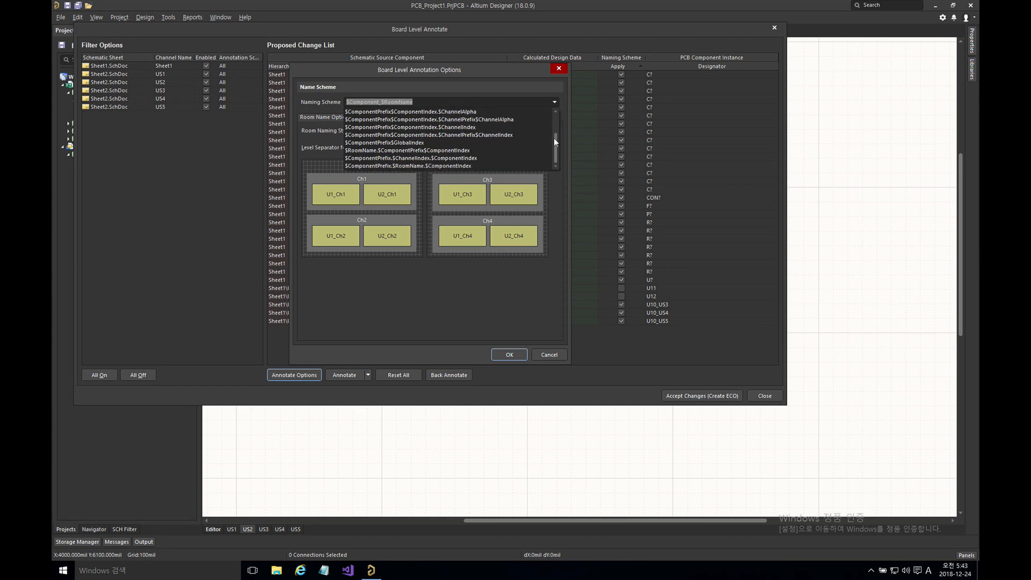
{"action": "left_click", "coordinate": [407, 143]}
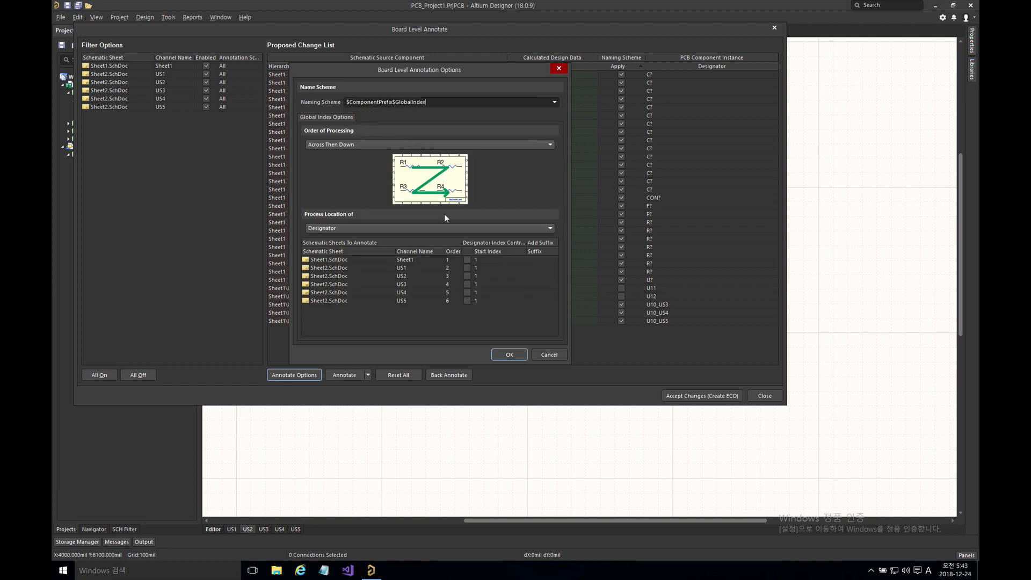
{"action": "left_click", "coordinate": [509, 355]}
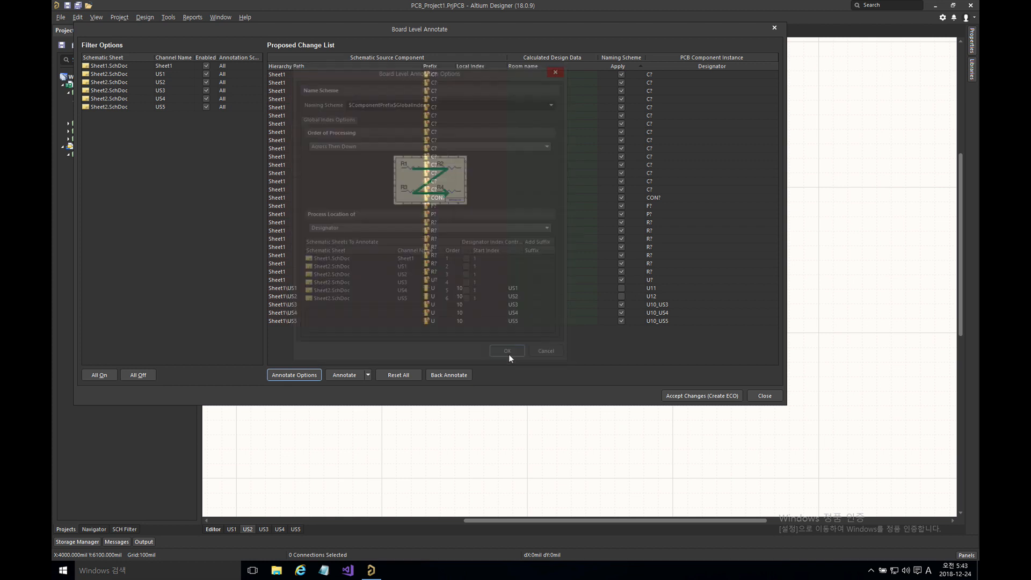
Annotate the undesignated components at board level and execute the resulting engineering change order.
{"action": "left_click", "coordinate": [354, 379]}
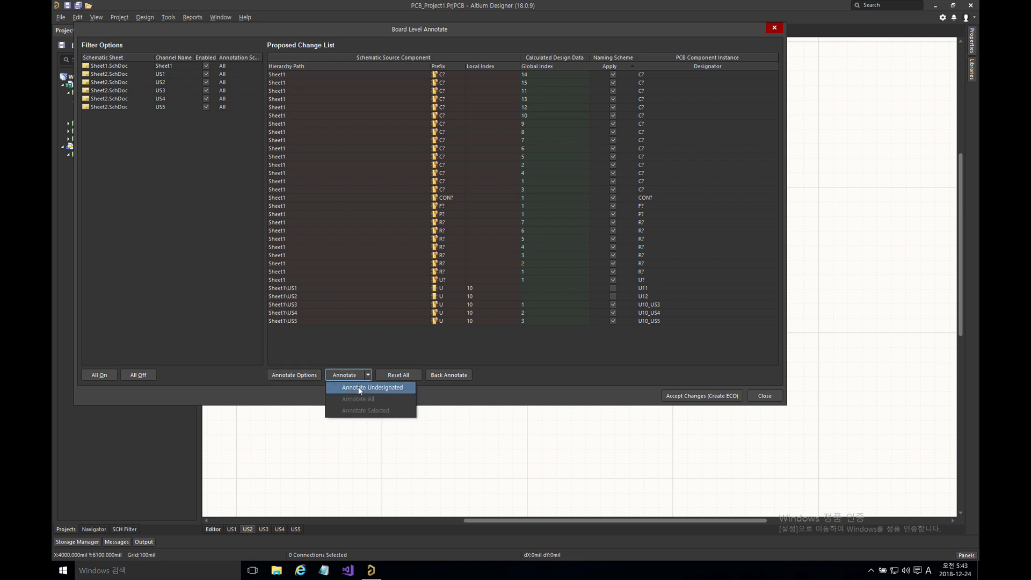
{"action": "left_click", "coordinate": [358, 387]}
{"action": "left_click", "coordinate": [578, 311]}
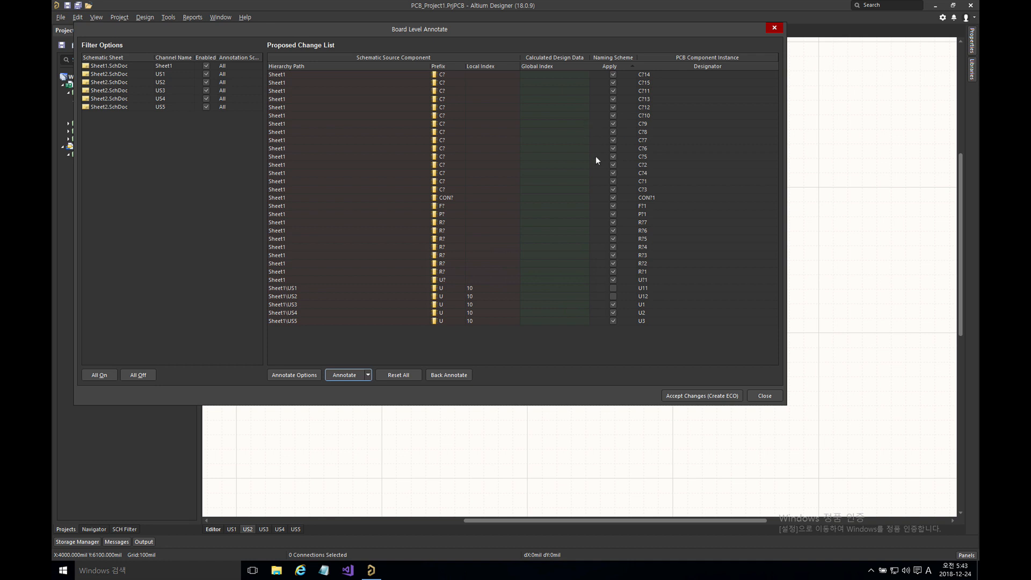
{"action": "left_click", "coordinate": [692, 400]}
{"action": "left_click", "coordinate": [225, 338]}
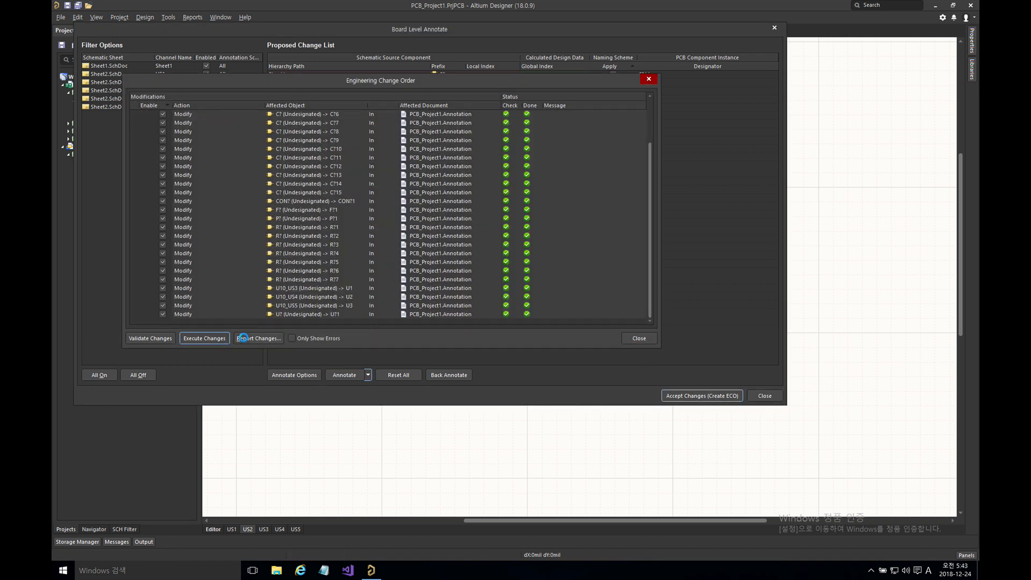
{"action": "left_click", "coordinate": [650, 340]}
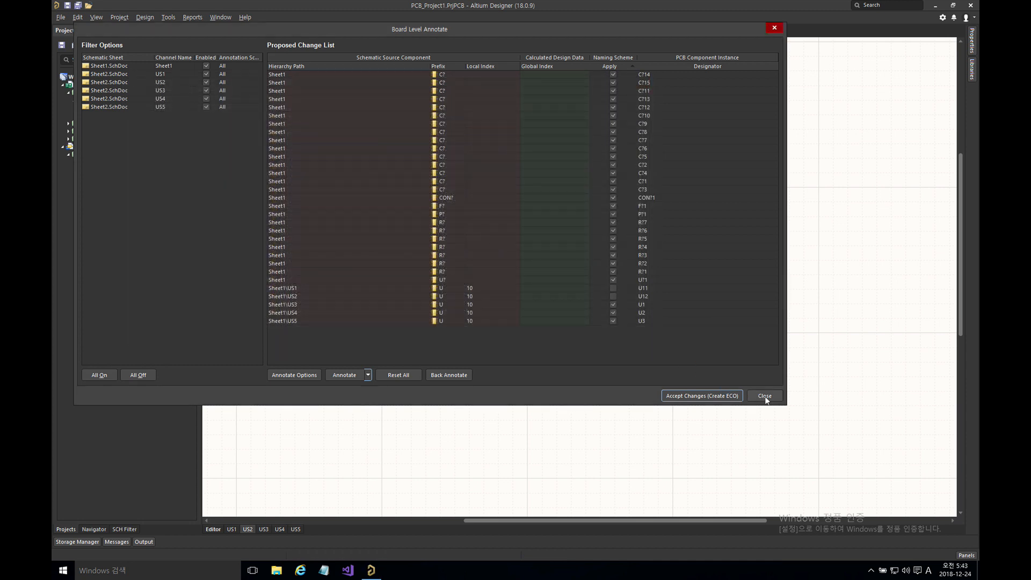
{"action": "left_click", "coordinate": [763, 395]}
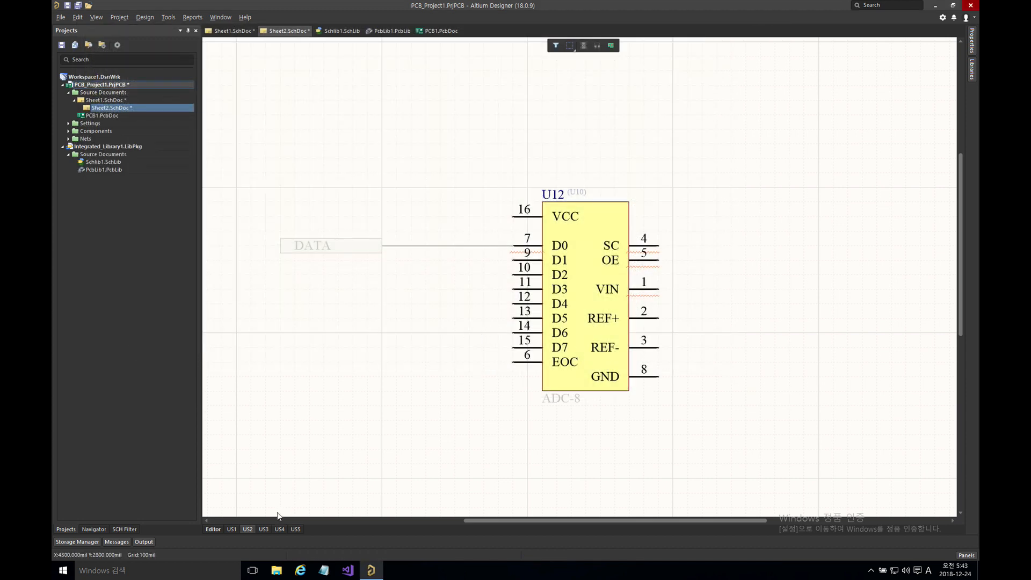
Check the ADC-8 designator in the US3, US4, US5 and US1 channels of Sheet2 after the board-level annotation.
{"action": "left_click", "coordinate": [264, 529]}
{"action": "left_click", "coordinate": [281, 529]}
{"action": "left_click", "coordinate": [294, 529]}
{"action": "left_click", "coordinate": [232, 529]}
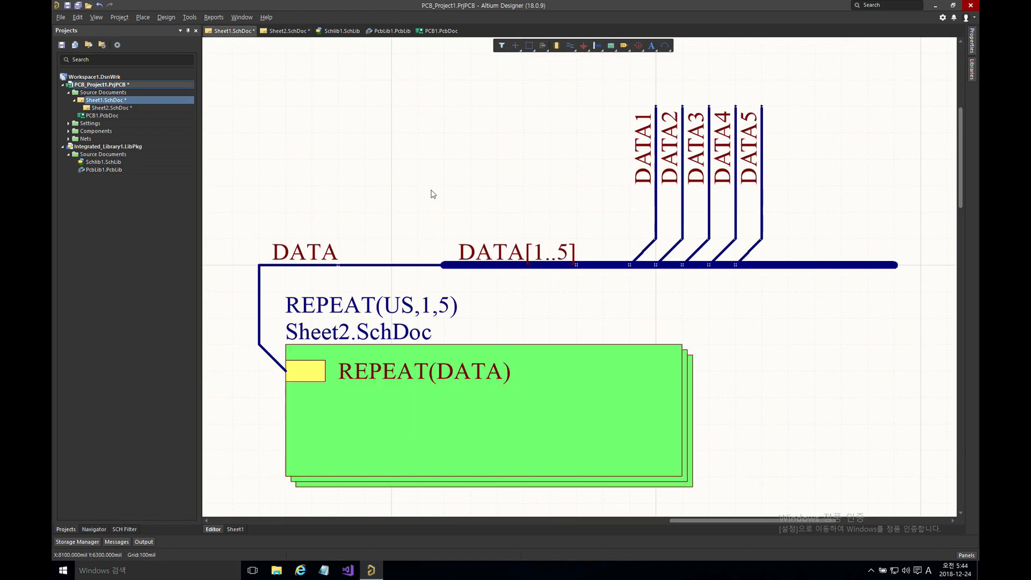
Place an upright circle-style power port named VCC on Sheet1.SchDoc, in the empty area below the Sheet2 sheet symbol.
{"action": "scroll", "coordinate": [432, 193], "scroll_direction": "down", "scroll_amount": 5, "text": "ctrl"}
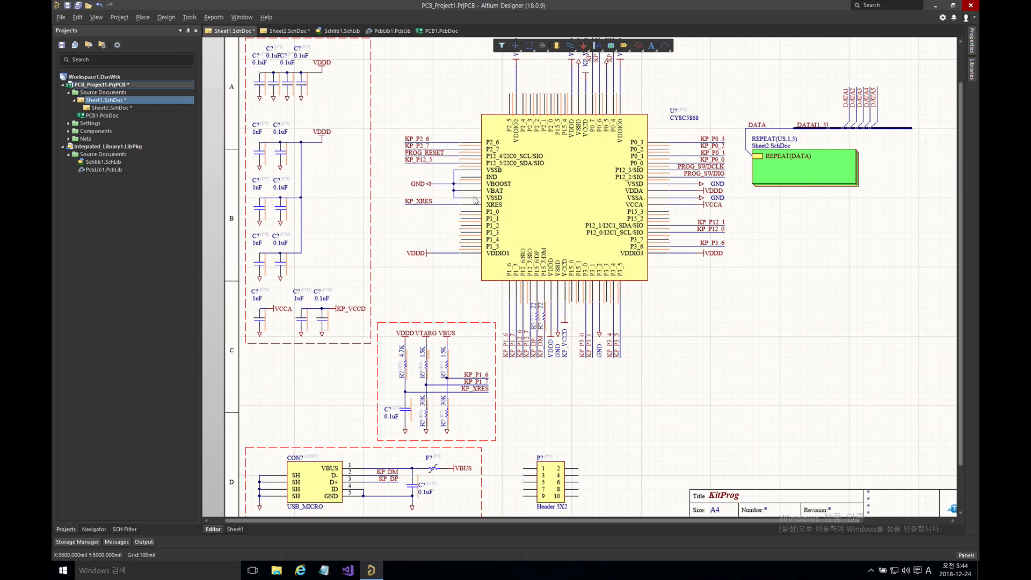
{"action": "right_click_drag", "start_coordinate": [761, 233], "coordinate": [708, 256]}
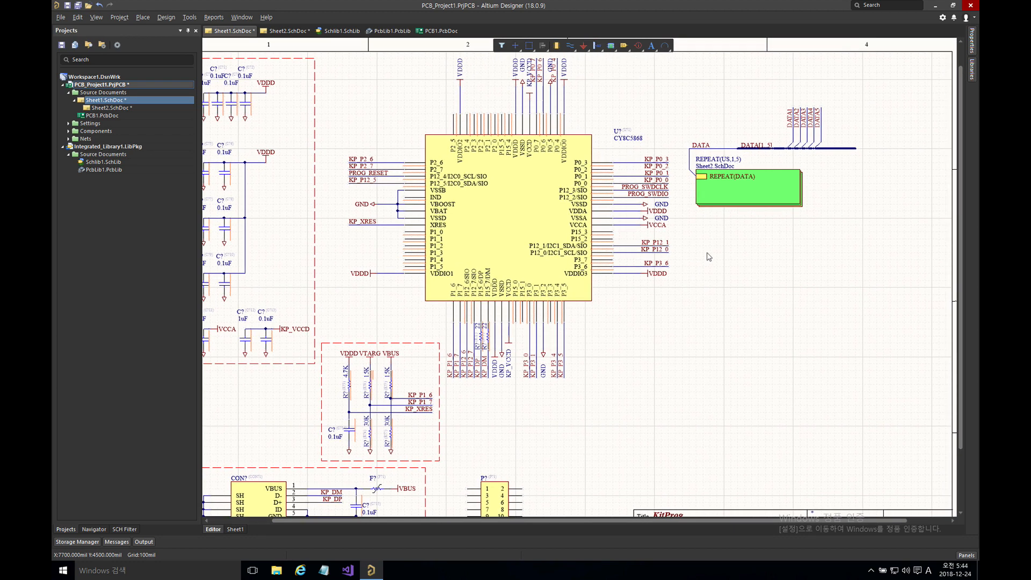
{"action": "right_click_drag", "start_coordinate": [649, 213], "coordinate": [568, 194]}
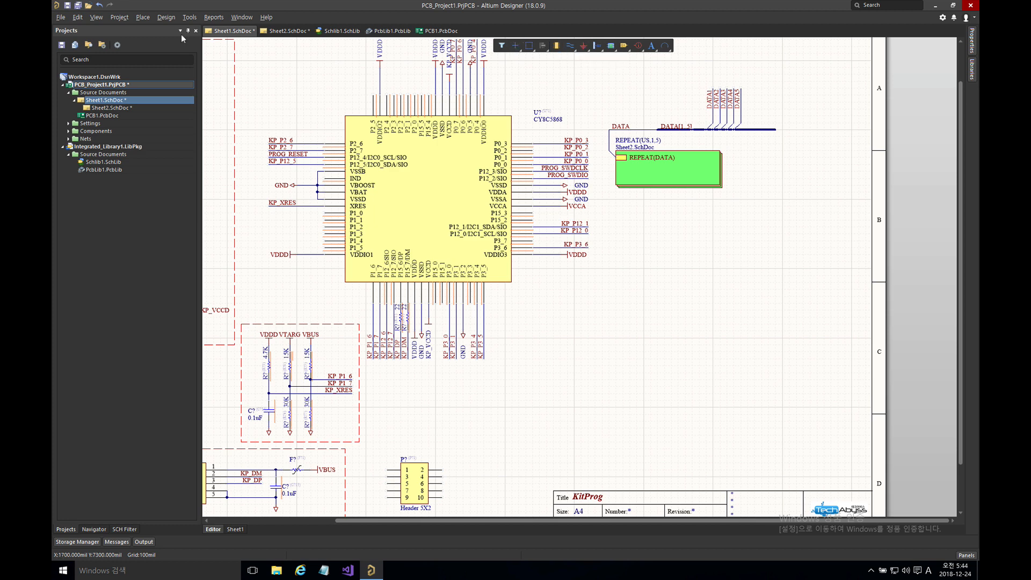
{"action": "left_click", "coordinate": [138, 17]}
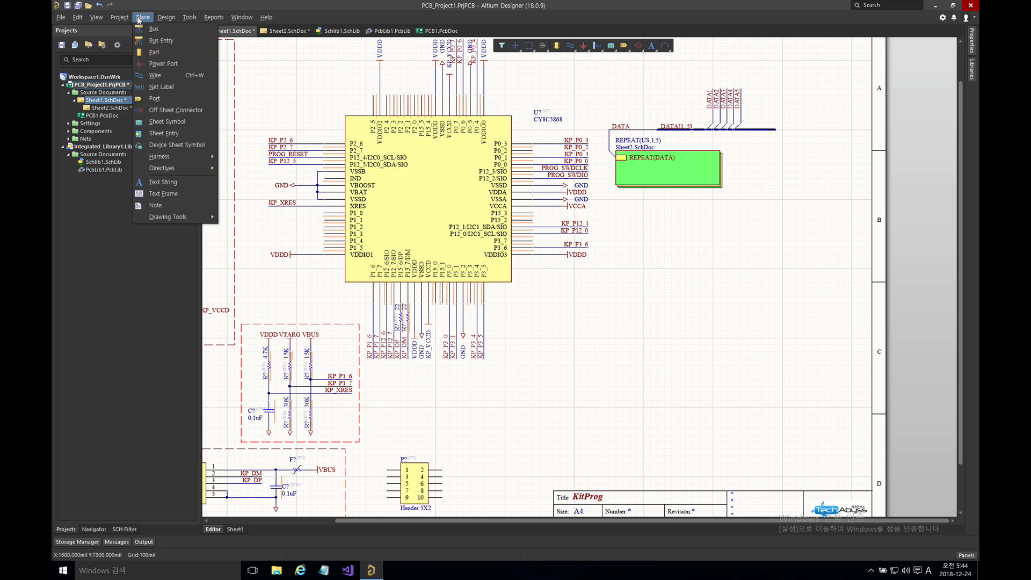
{"action": "left_click", "coordinate": [172, 63]}
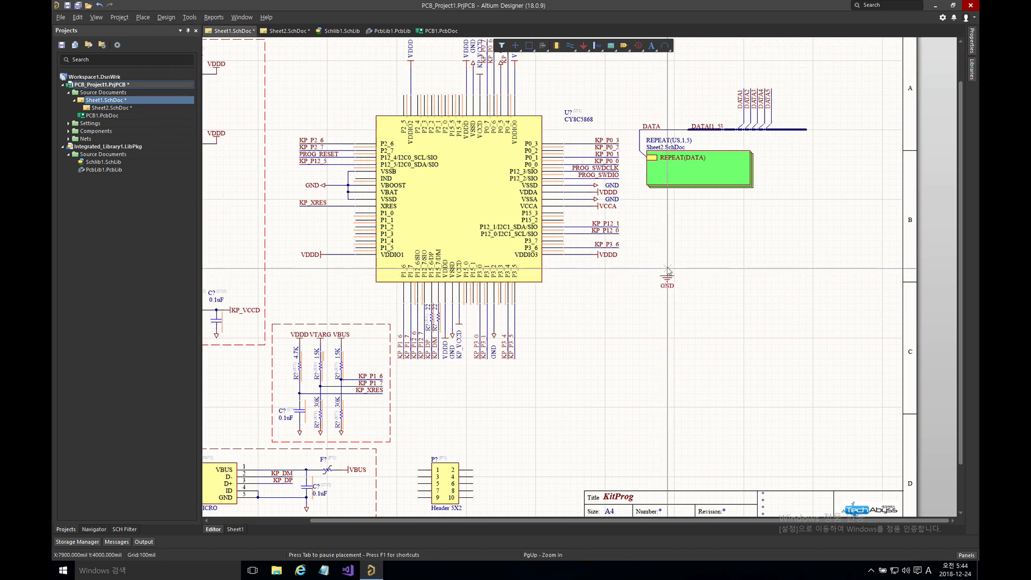
{"action": "key", "text": "Tab"}
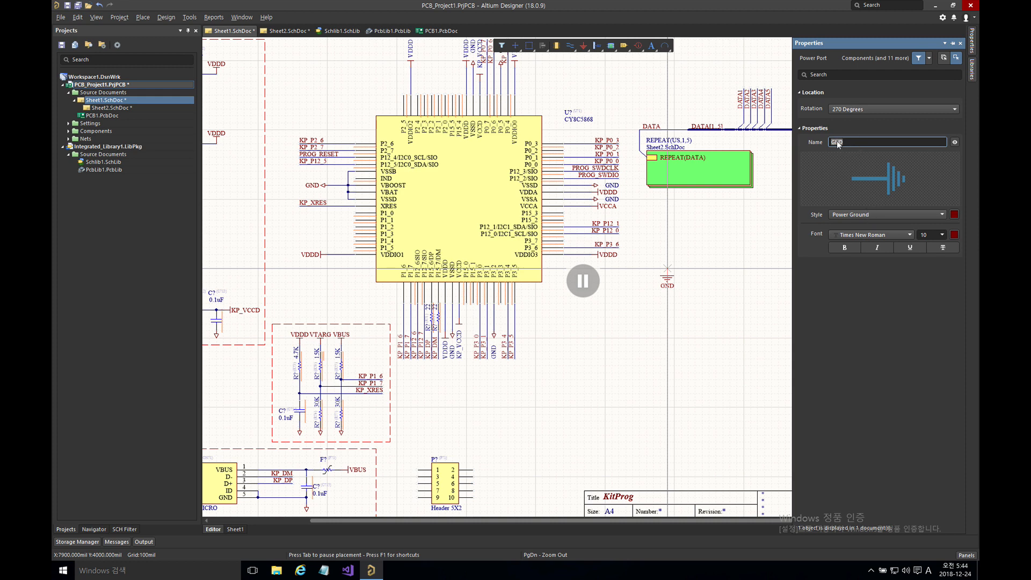
{"action": "left_click", "coordinate": [854, 215]}
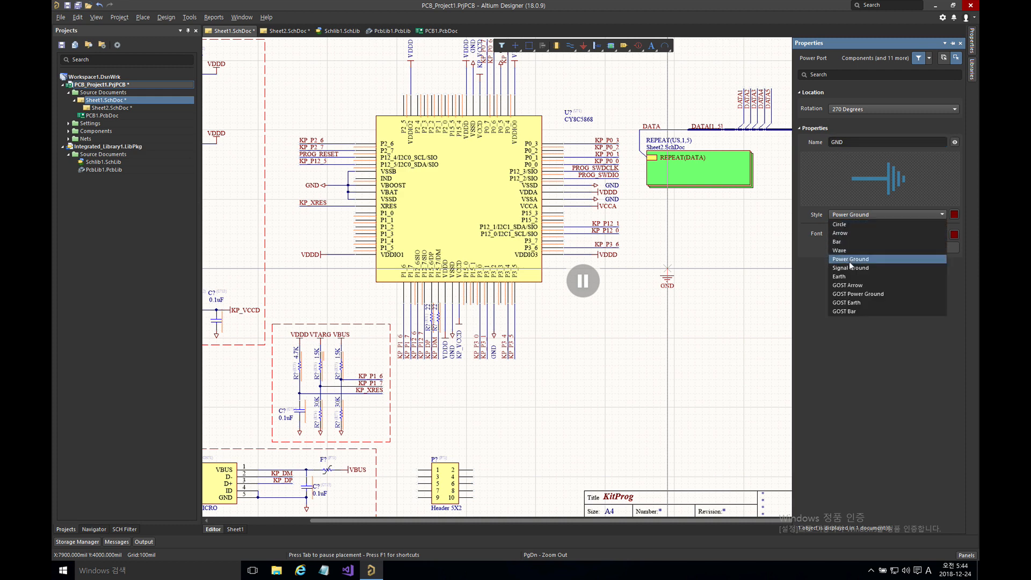
{"action": "left_click", "coordinate": [850, 226]}
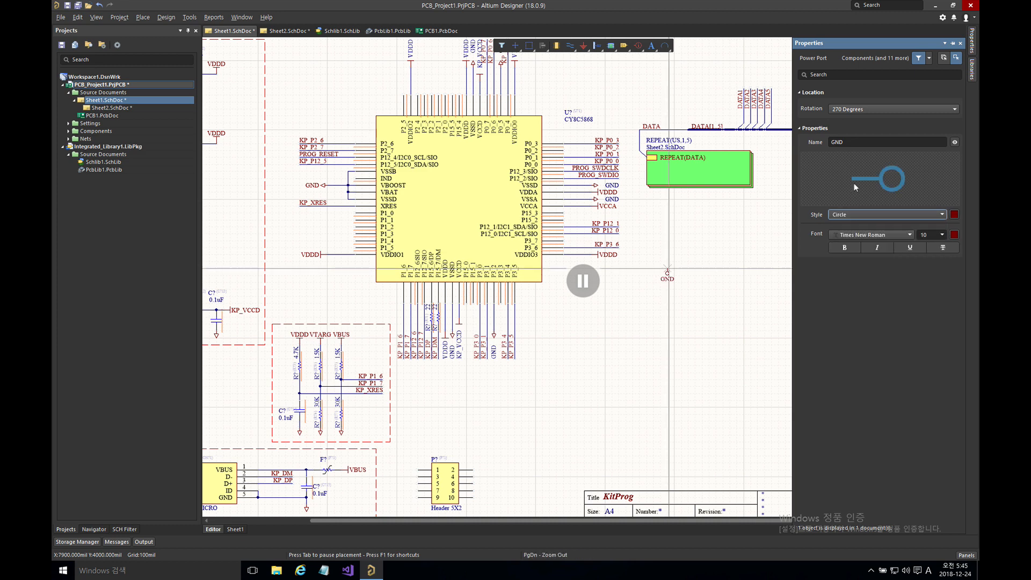
{"action": "left_click", "coordinate": [850, 142]}
{"action": "type", "text": "VCC"}
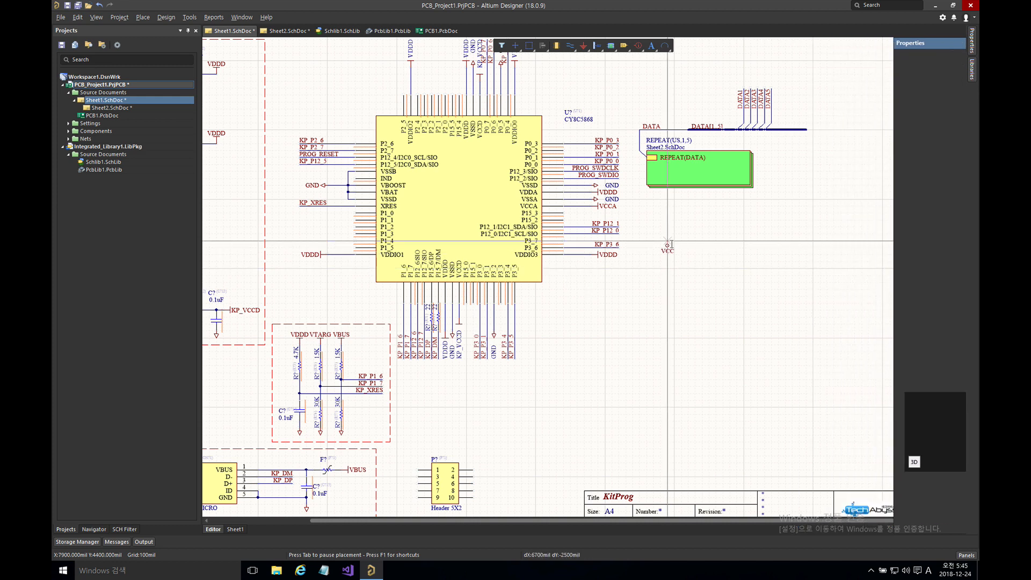
{"action": "left_click", "coordinate": [674, 248]}
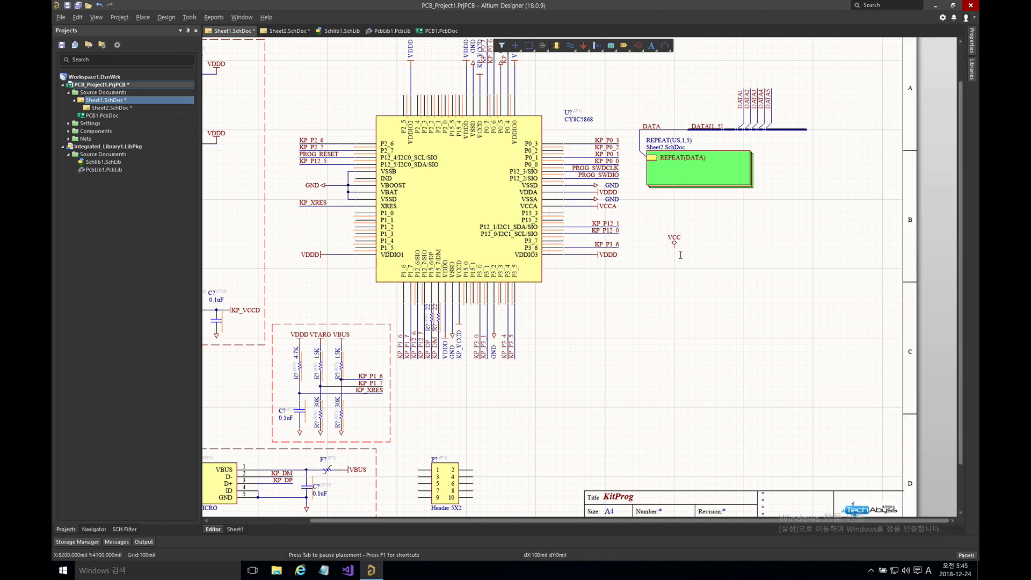
Place an upright VCC power port in Bar style beside the circle-style VCC port on Sheet1.SchDoc.
{"action": "key", "text": "Page_Up"}
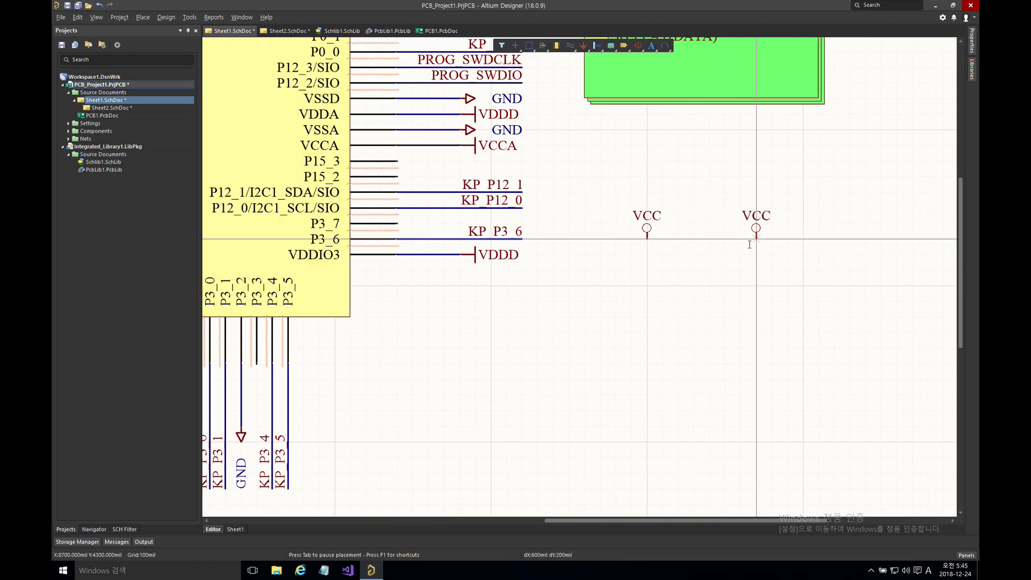
{"action": "key", "text": "Tab"}
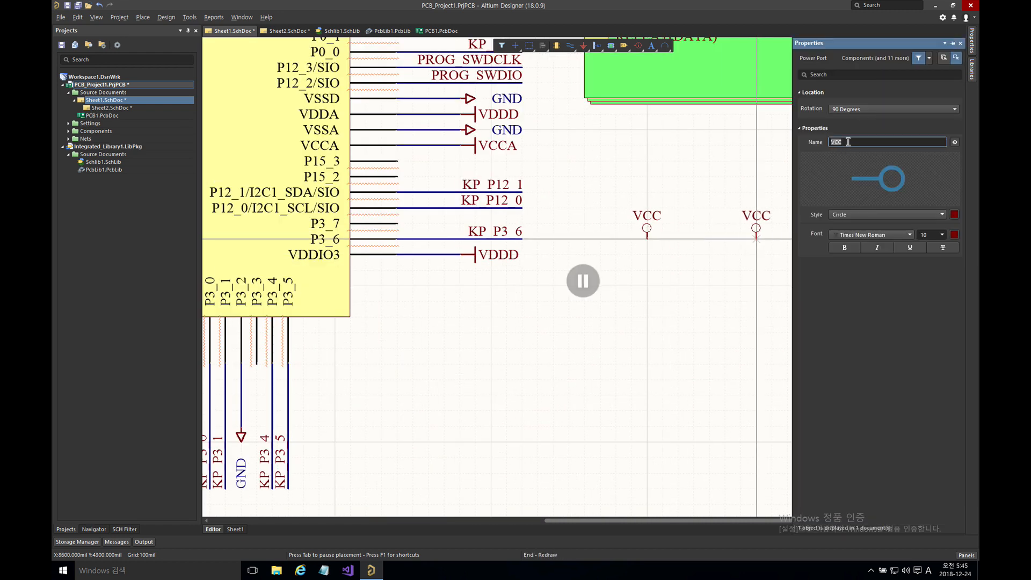
{"action": "left_click", "coordinate": [855, 215]}
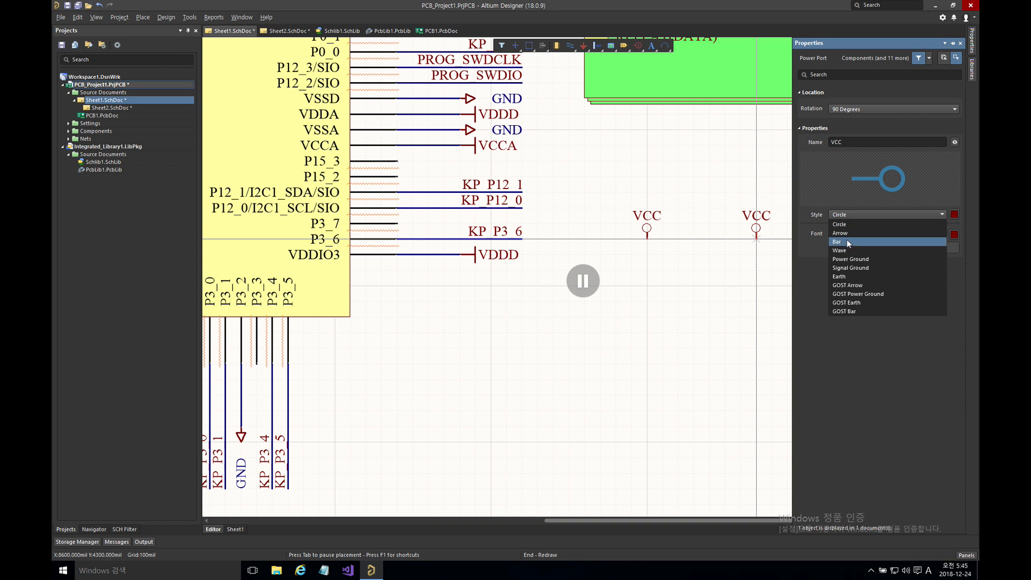
{"action": "left_click", "coordinate": [812, 235]}
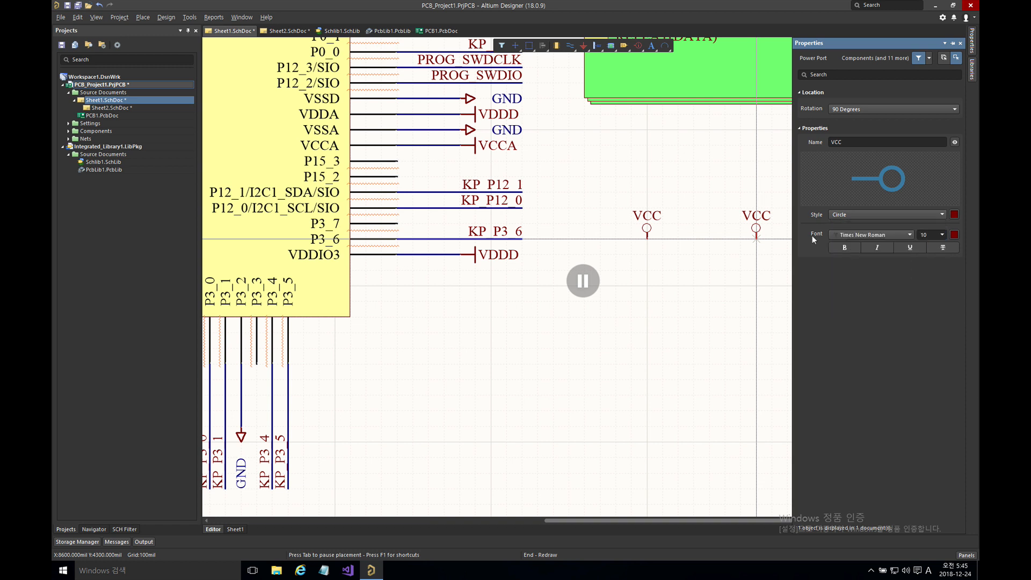
{"action": "left_click", "coordinate": [583, 280]}
{"action": "left_click", "coordinate": [724, 240]}
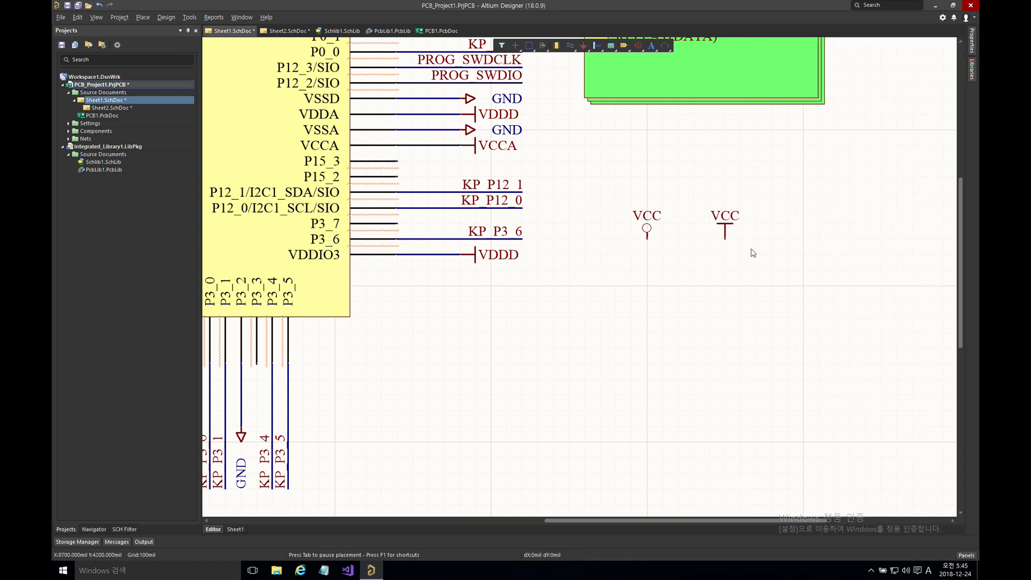
Place another upright bar-style power port named VCCA next to the bar-style VCC port and end the placement.
{"action": "key", "text": "Tab"}
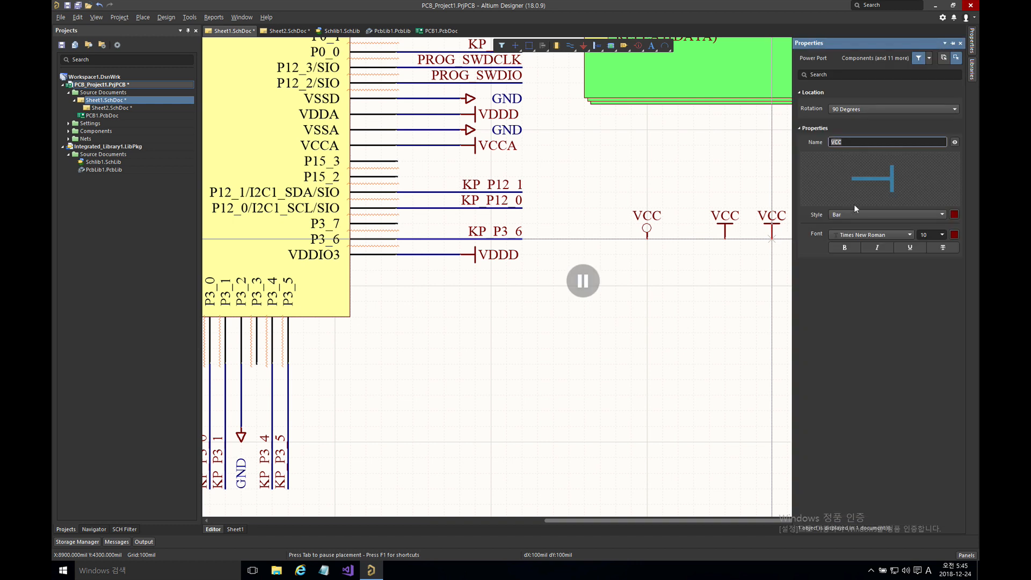
{"action": "left_click", "coordinate": [857, 144]}
{"action": "key", "text": "Return"}
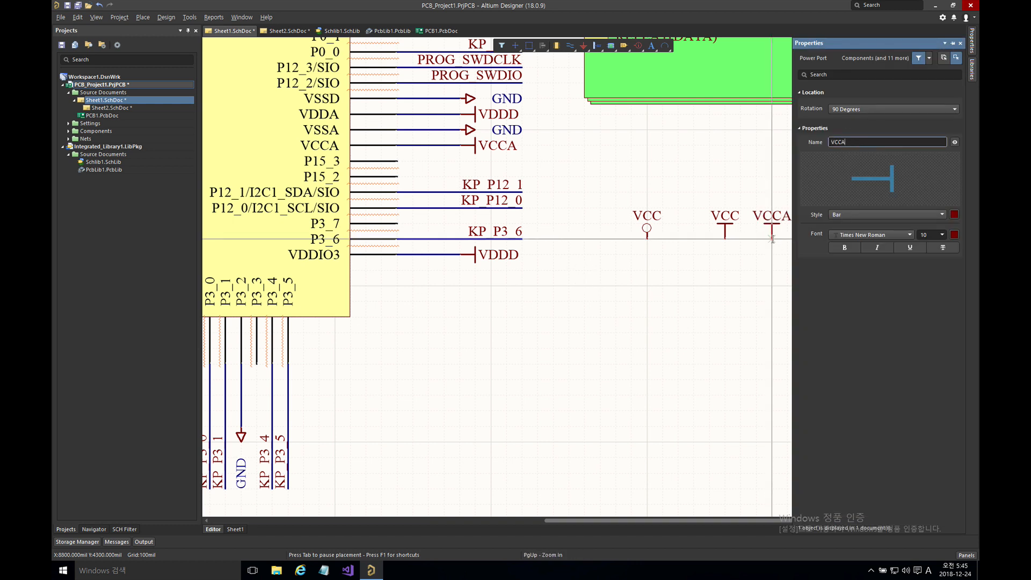
{"action": "right_click", "coordinate": [775, 208]}
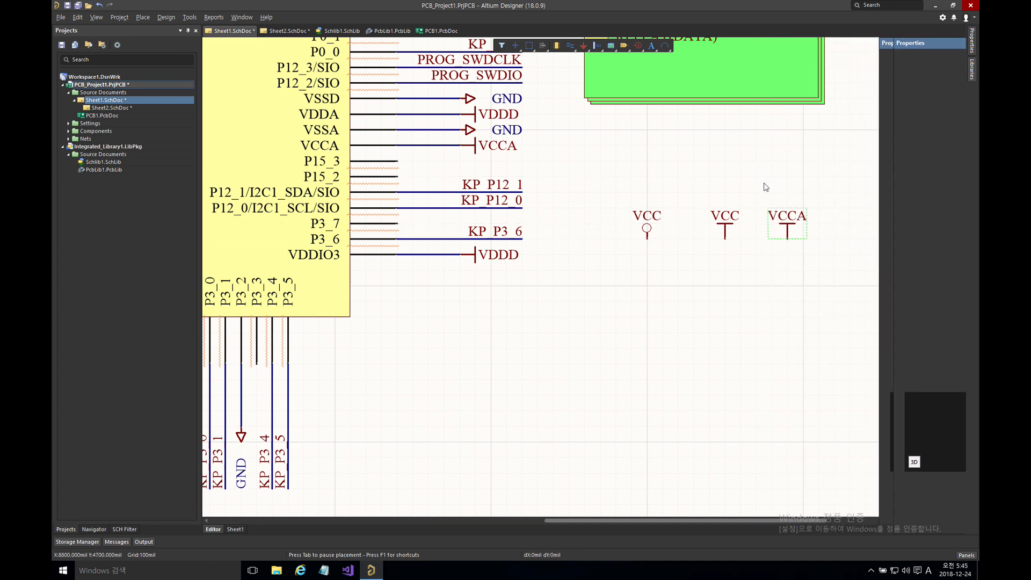
Delete the three sample power ports, two VCC and one VCCA, below the Sheet2 sheet symbol.
{"action": "right_click_drag", "start_coordinate": [789, 288], "coordinate": [717, 304]}
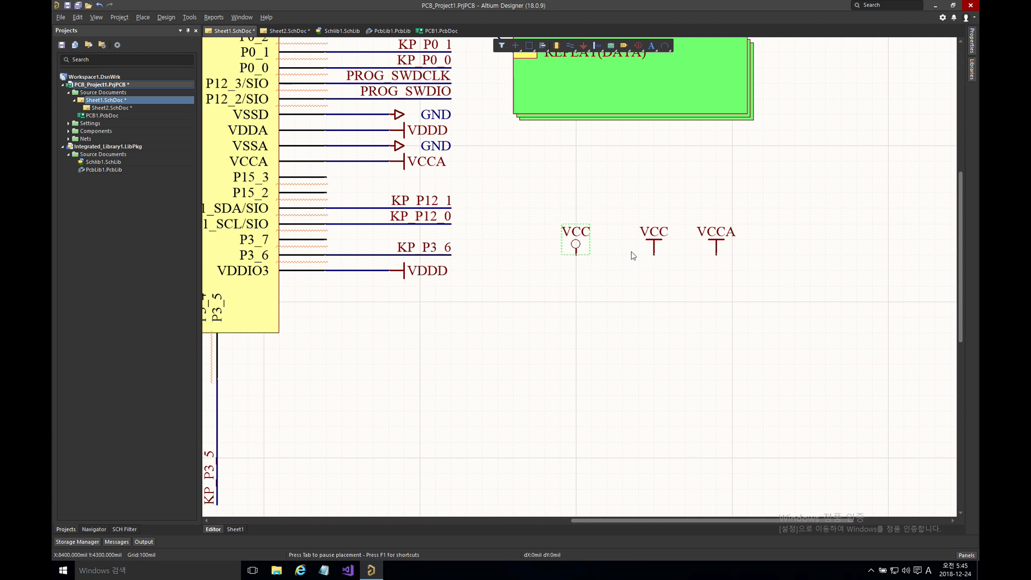
{"action": "right_click_drag", "start_coordinate": [593, 396], "coordinate": [595, 392]}
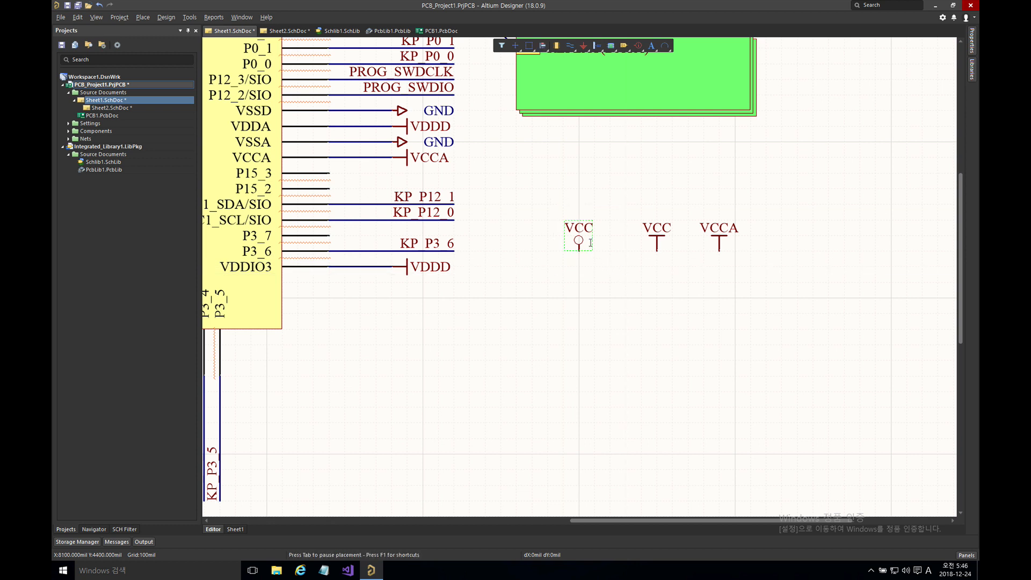
{"action": "left_click_drag", "start_coordinate": [556, 200], "coordinate": [611, 266]}
{"action": "left_click", "coordinate": [558, 202]}
{"action": "left_click_drag", "start_coordinate": [564, 202], "coordinate": [771, 275]}
{"action": "key", "text": "Delete"}
Collapse the blanket directive around the VDDD, VTARG and VBUS resistor circuit and expand it again.
{"action": "right_click_drag", "start_coordinate": [630, 267], "coordinate": [892, 226]}
{"action": "right_click_drag", "start_coordinate": [647, 343], "coordinate": [815, 305]}
{"action": "right_click_drag", "start_coordinate": [382, 265], "coordinate": [719, 182]}
{"action": "right_click_drag", "start_coordinate": [605, 263], "coordinate": [611, 188]}
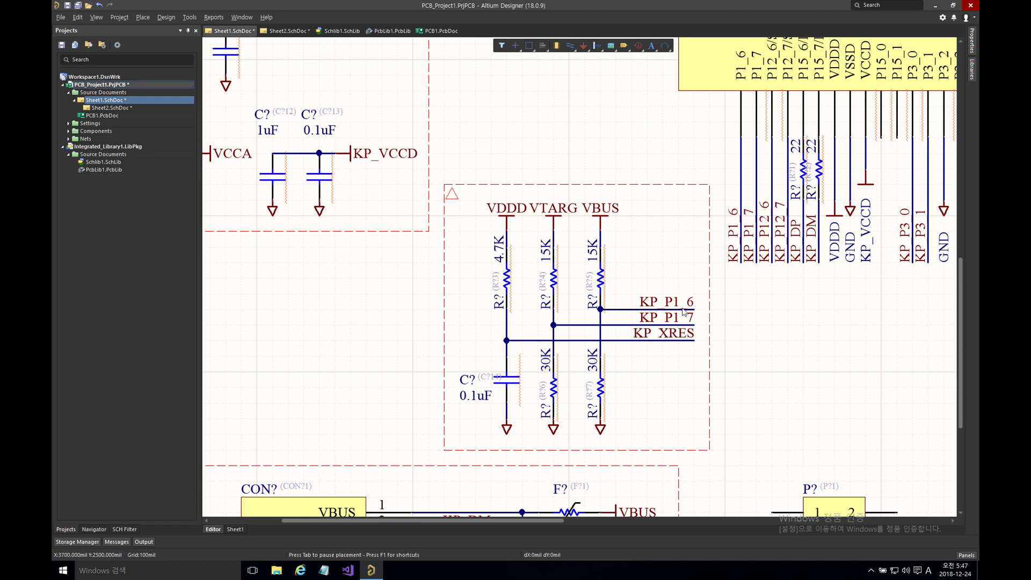
{"action": "right_click_drag", "start_coordinate": [589, 171], "coordinate": [553, 196]}
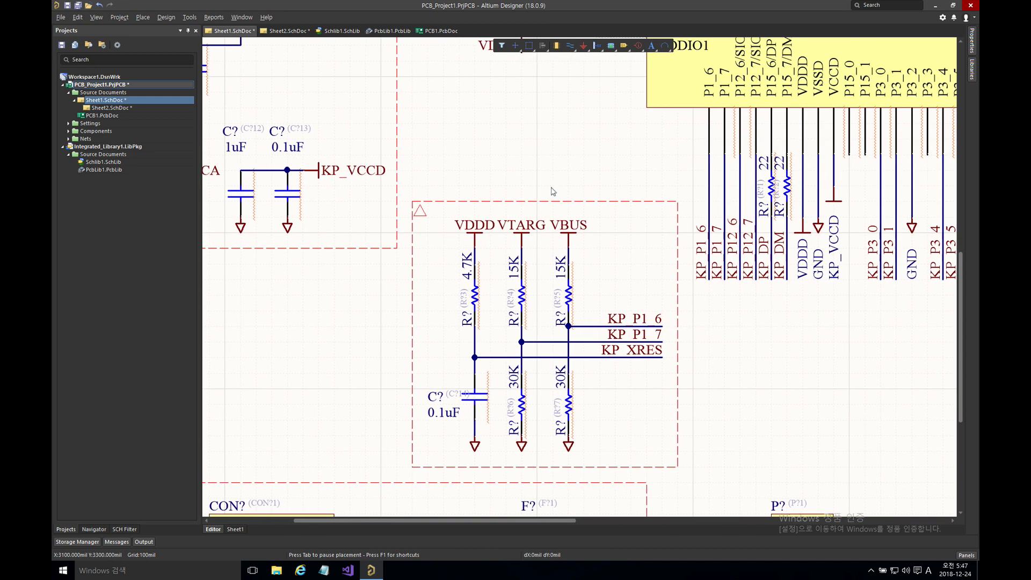
{"action": "left_click", "coordinate": [422, 213]}
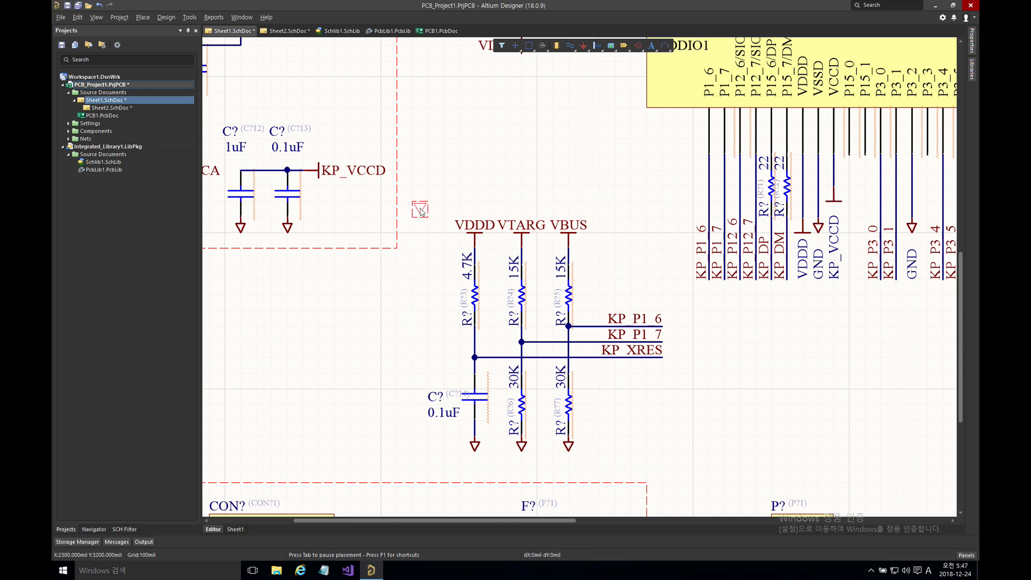
{"action": "left_click", "coordinate": [420, 209]}
Place a rectangular blanket directive about 2000 by 1000 mil around the wires and net labels below the CY8C5868 chip.
{"action": "right_click_drag", "start_coordinate": [560, 155], "coordinate": [495, 131]}
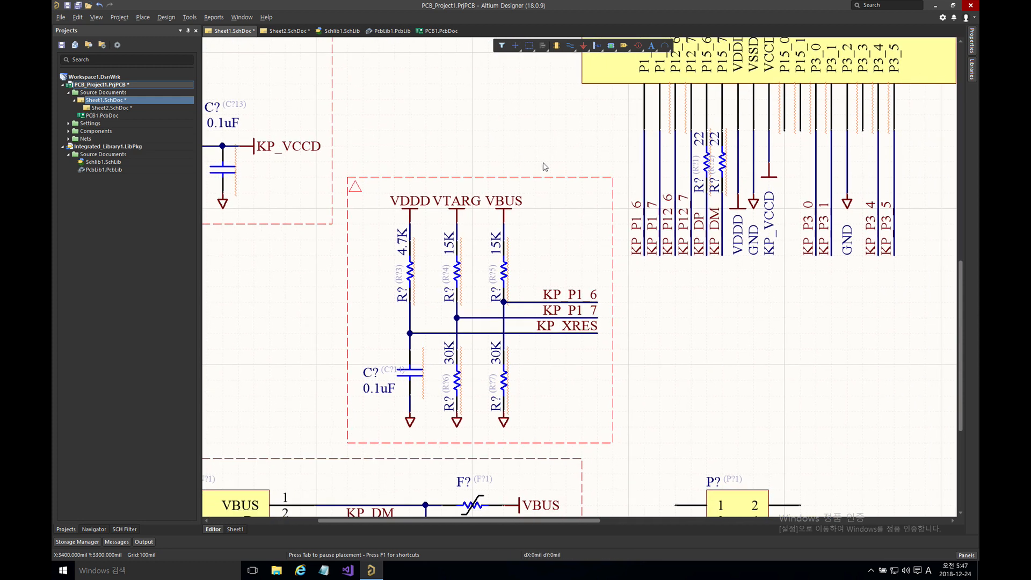
{"action": "left_click", "coordinate": [142, 18]}
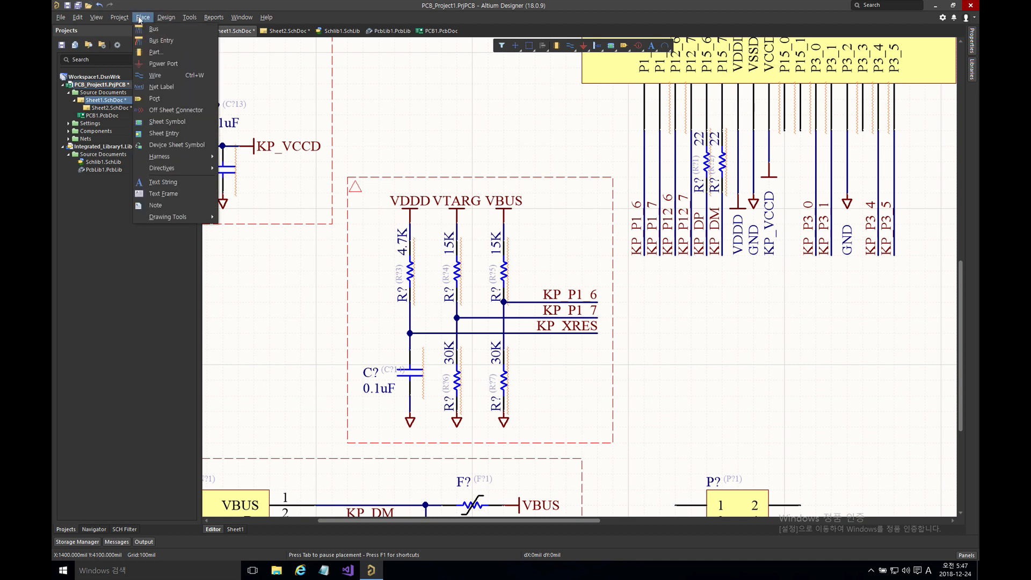
{"action": "mouse_move", "coordinate": [183, 168]}
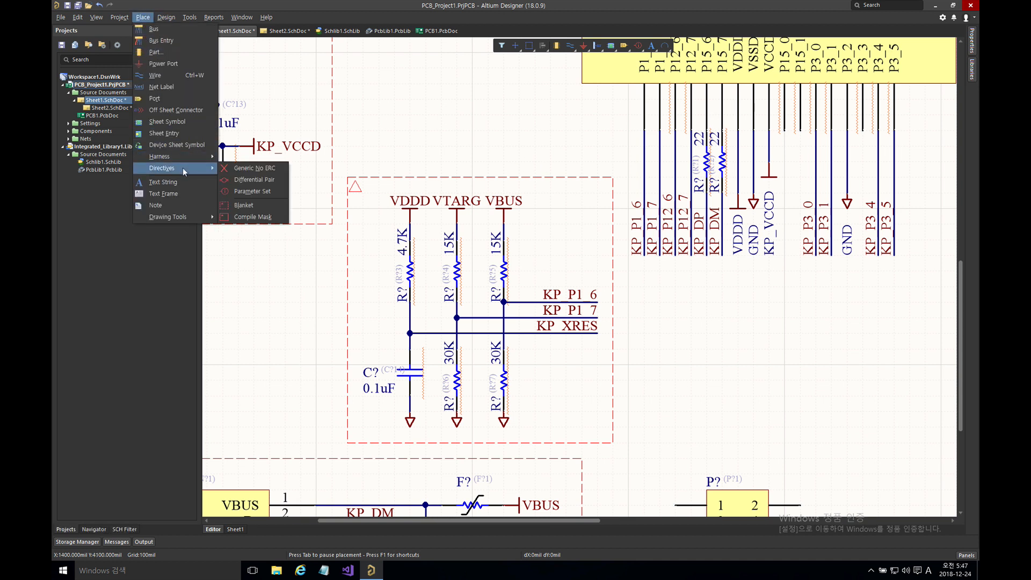
{"action": "left_click", "coordinate": [249, 204]}
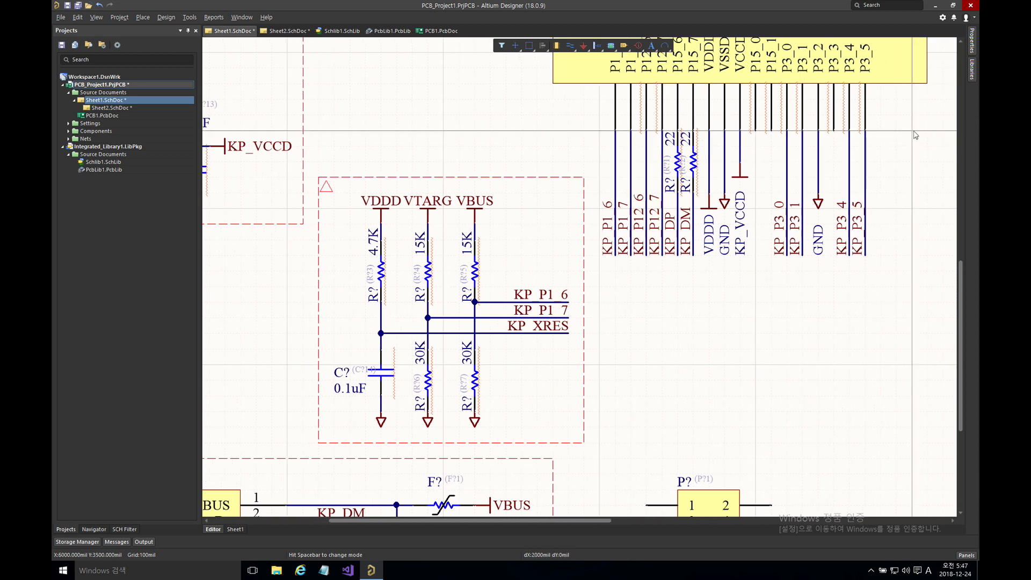
{"action": "left_click", "coordinate": [912, 131]}
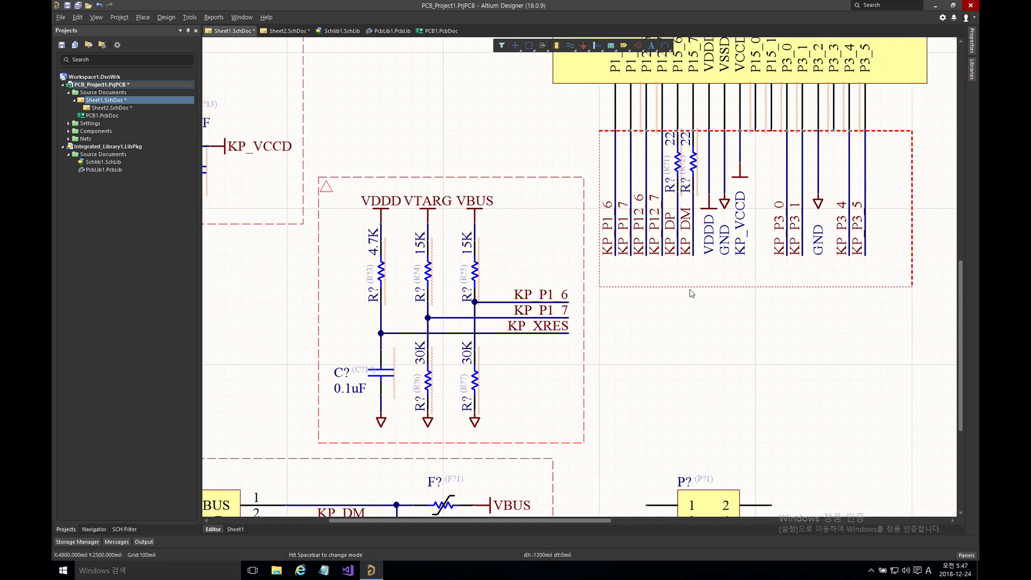
{"action": "left_click", "coordinate": [602, 288]}
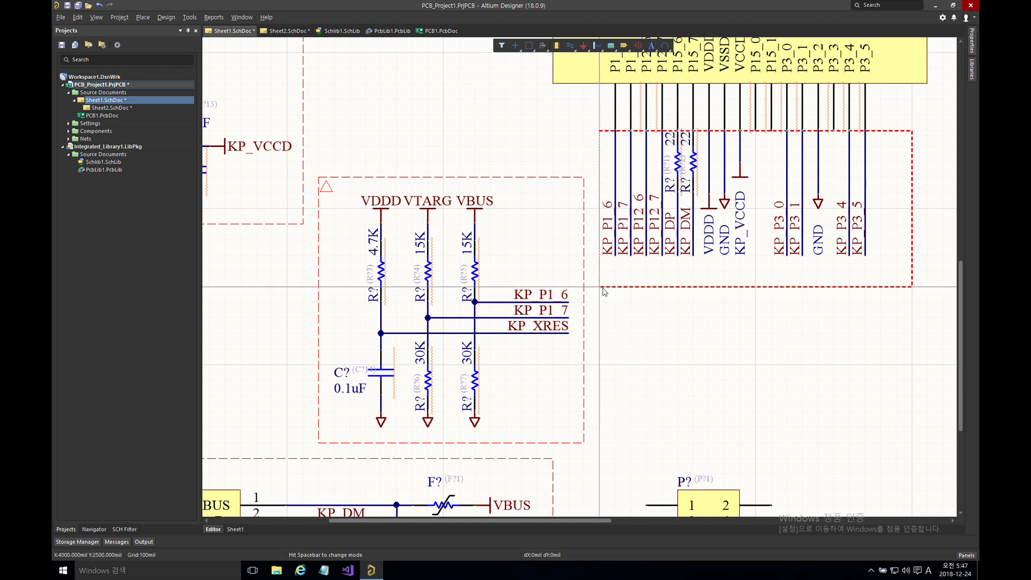
{"action": "right_click", "coordinate": [622, 278]}
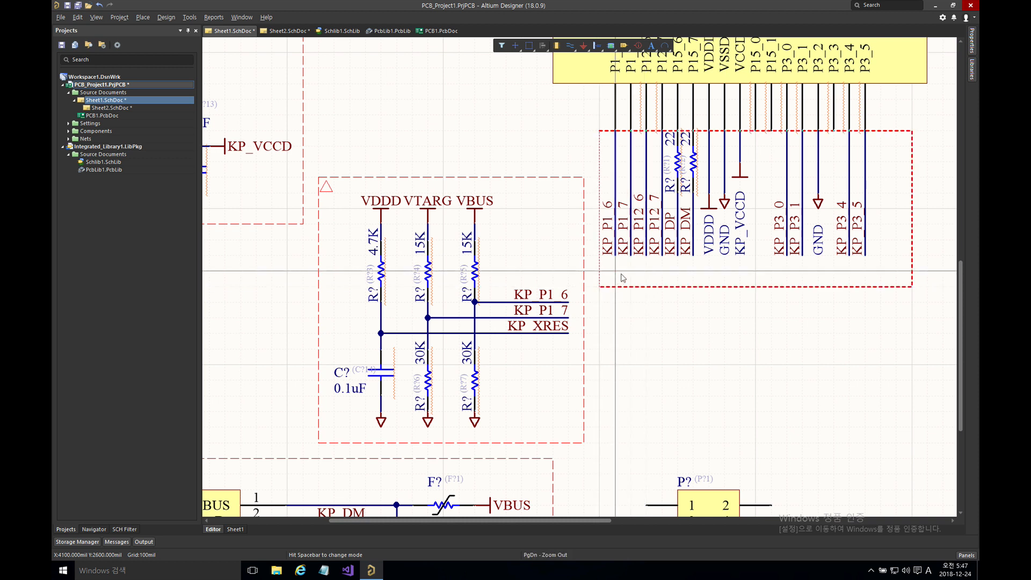
{"action": "left_click", "coordinate": [573, 304]}
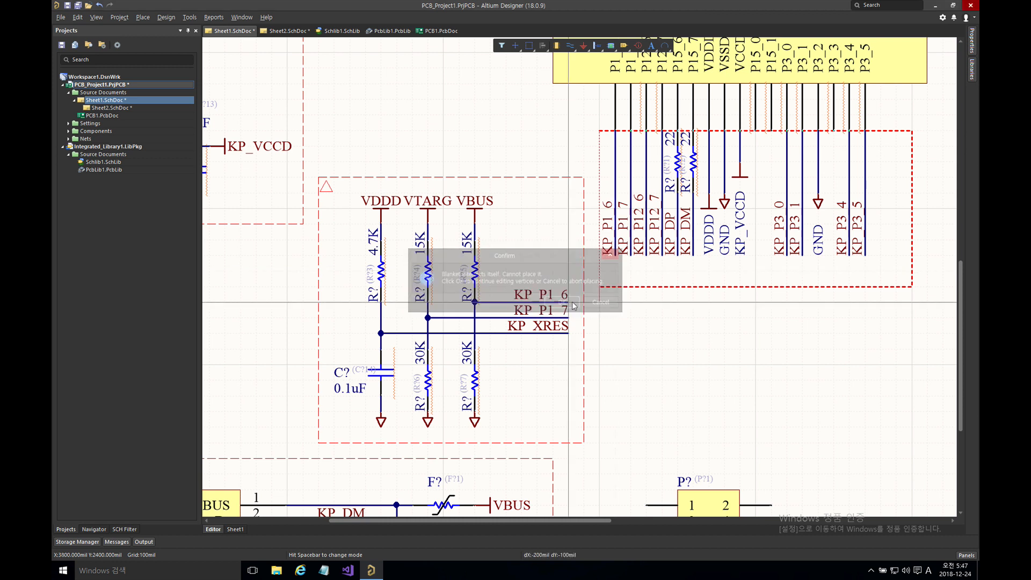
{"action": "right_click", "coordinate": [600, 243]}
{"action": "right_click", "coordinate": [645, 296]}
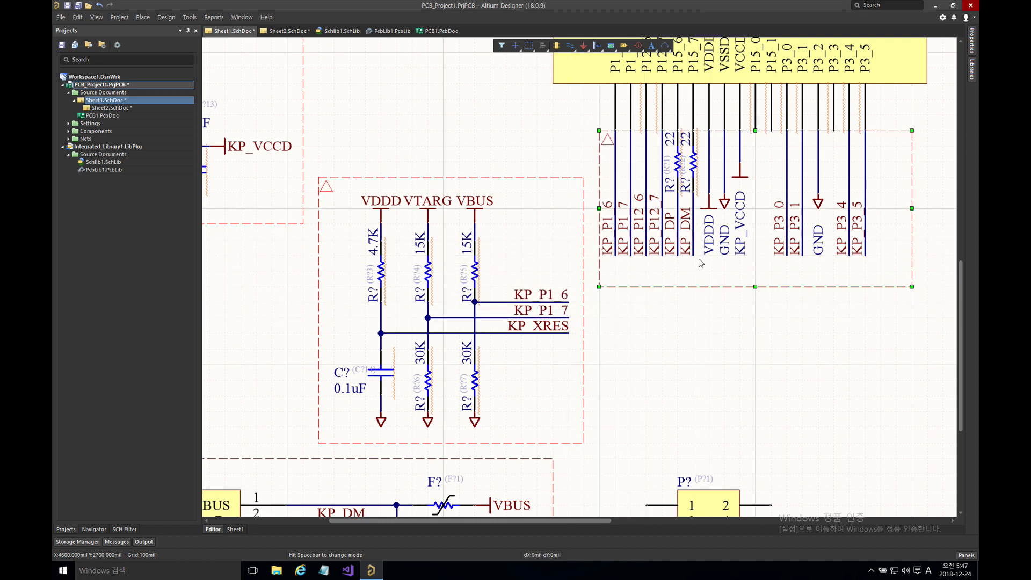
{"action": "left_click", "coordinate": [746, 314]}
{"action": "right_click_drag", "start_coordinate": [732, 319], "coordinate": [668, 337]}
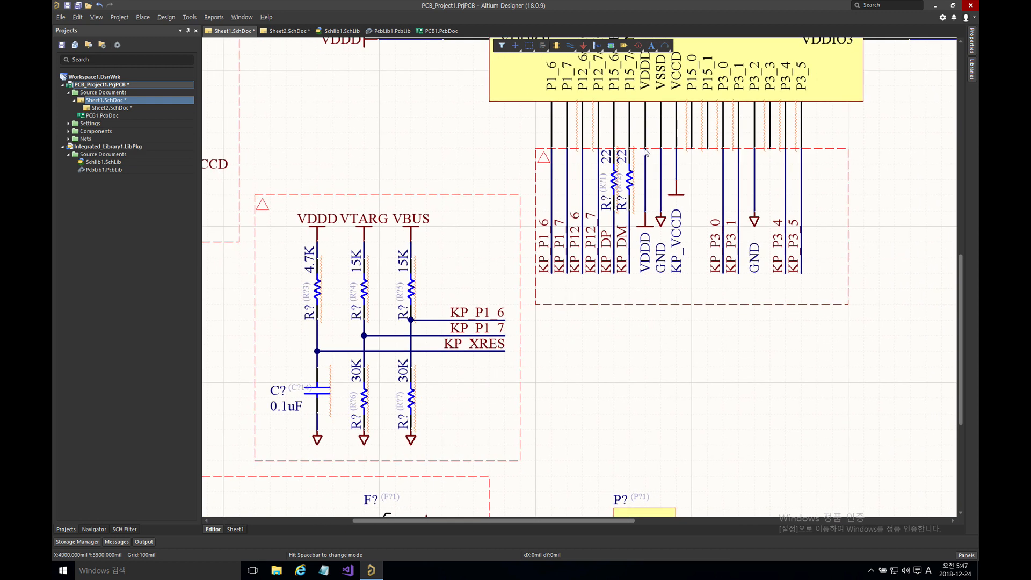
{"action": "left_click", "coordinate": [564, 230]}
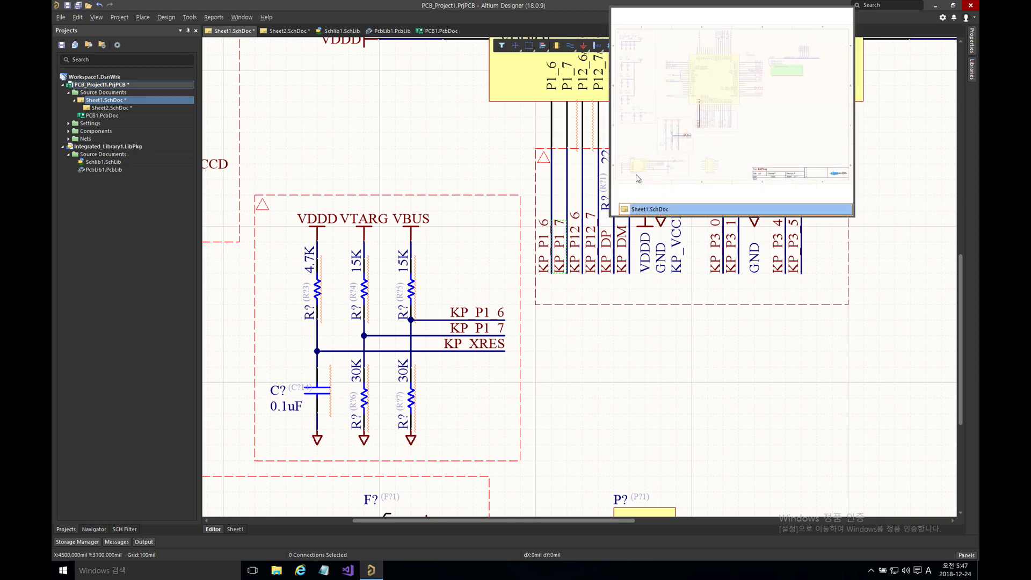
{"action": "left_click", "coordinate": [690, 347]}
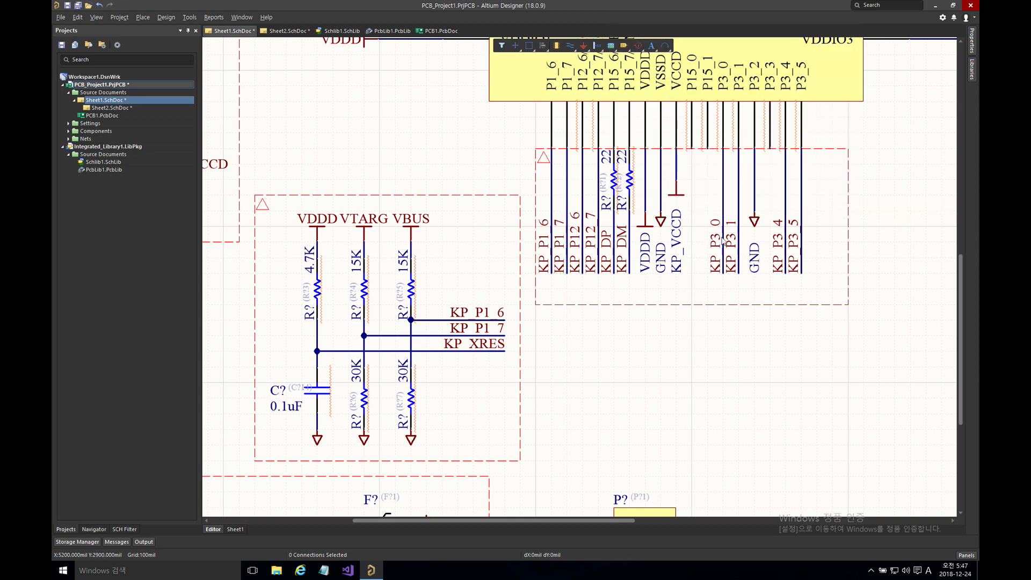
{"action": "right_click", "coordinate": [690, 318]}
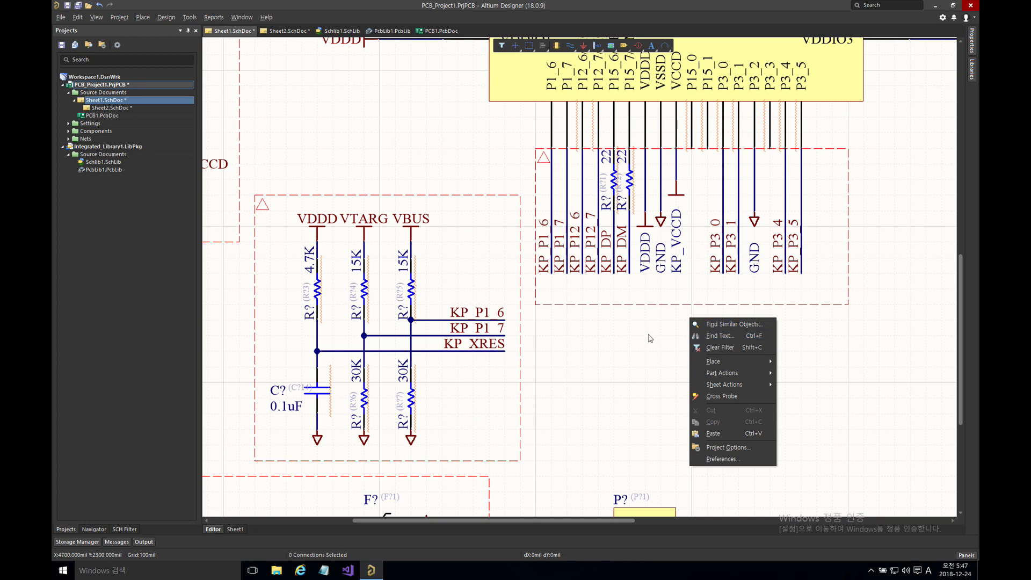
{"action": "right_click_drag", "start_coordinate": [711, 336], "coordinate": [619, 337]}
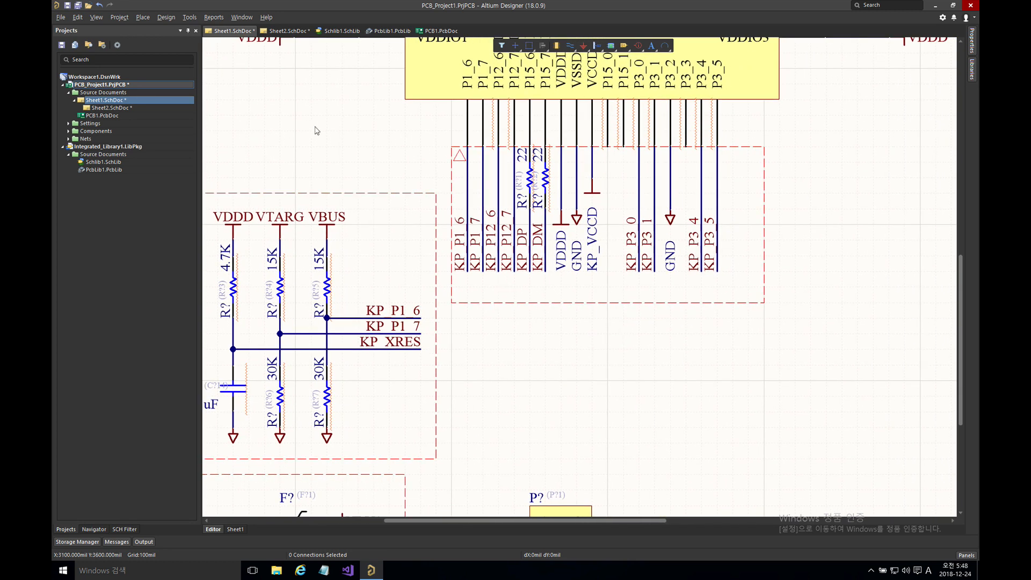
Place a parameter set directive rotated 180 degrees on the upper-left corner of the blanket below the chip.
{"action": "left_click", "coordinate": [142, 17]}
{"action": "mouse_move", "coordinate": [196, 166]}
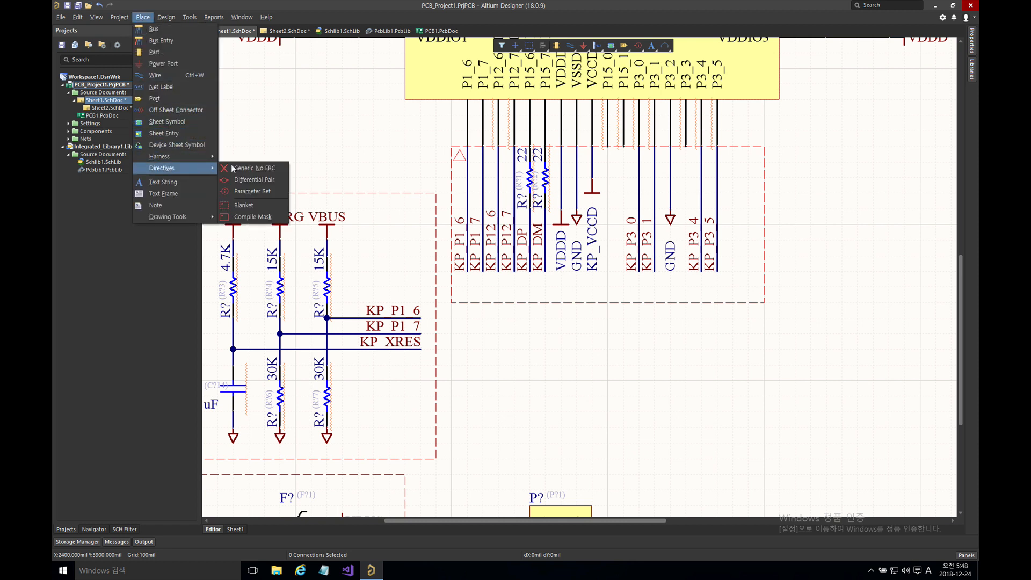
{"action": "left_click", "coordinate": [256, 193]}
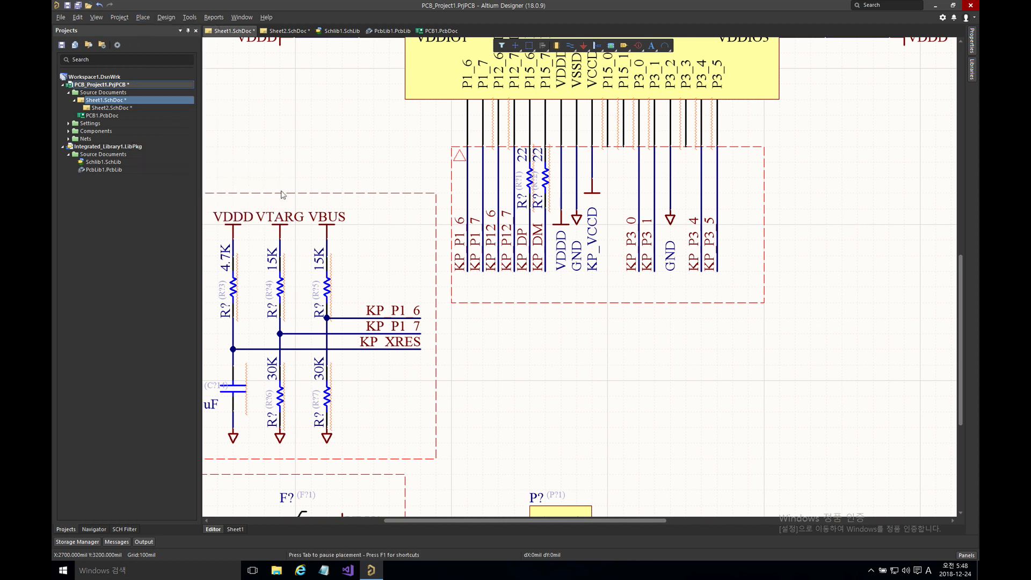
{"action": "key", "text": "space"}
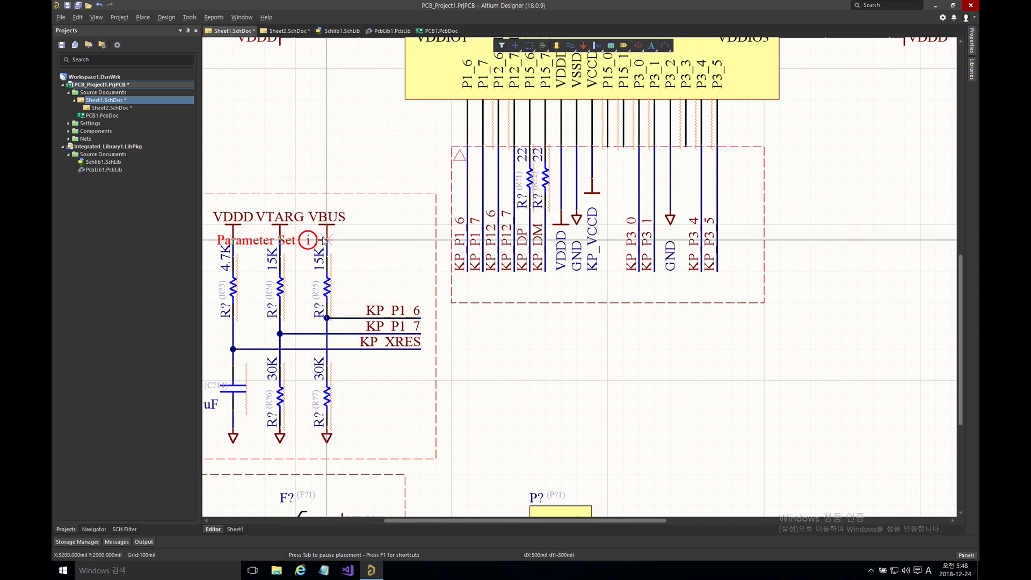
{"action": "left_click", "coordinate": [450, 146]}
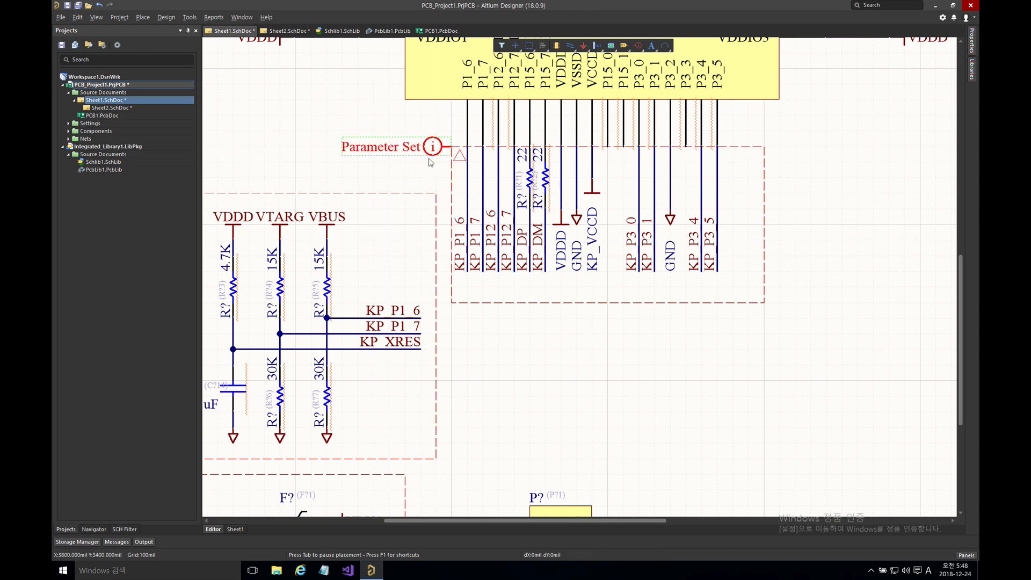
Label the parameter set at the blanket's corner 0.5mm and start adding a Width Constraint rule to it.
{"action": "key", "text": "Tab"}
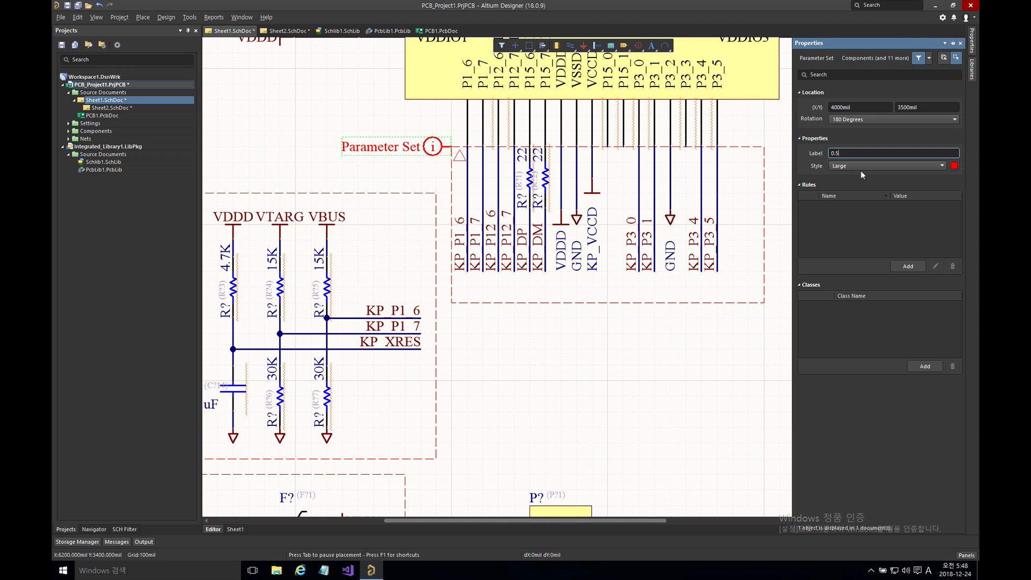
{"action": "key", "text": "Return"}
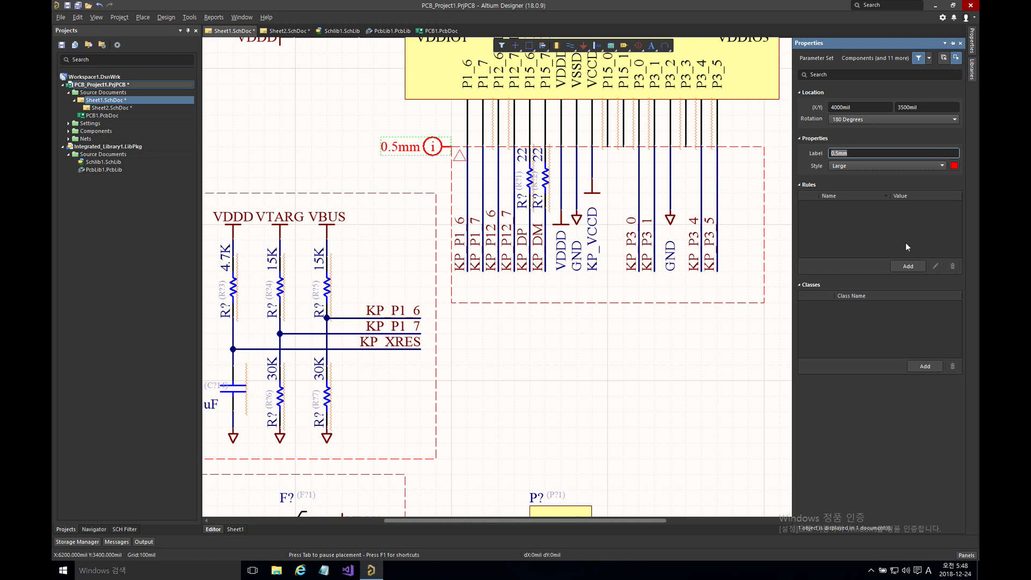
{"action": "left_click", "coordinate": [913, 265]}
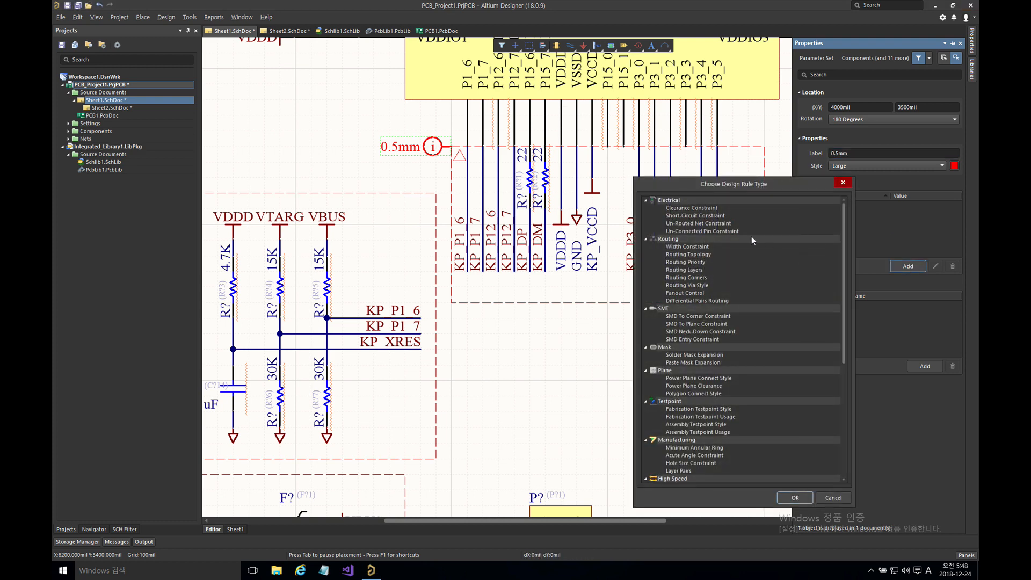
{"action": "left_click", "coordinate": [682, 248]}
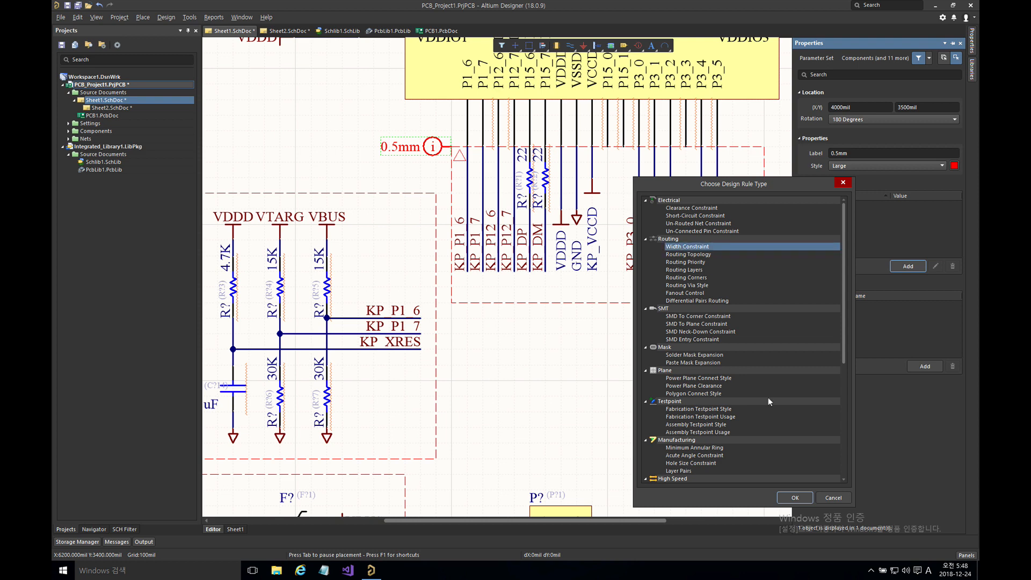
{"action": "left_click", "coordinate": [794, 497]}
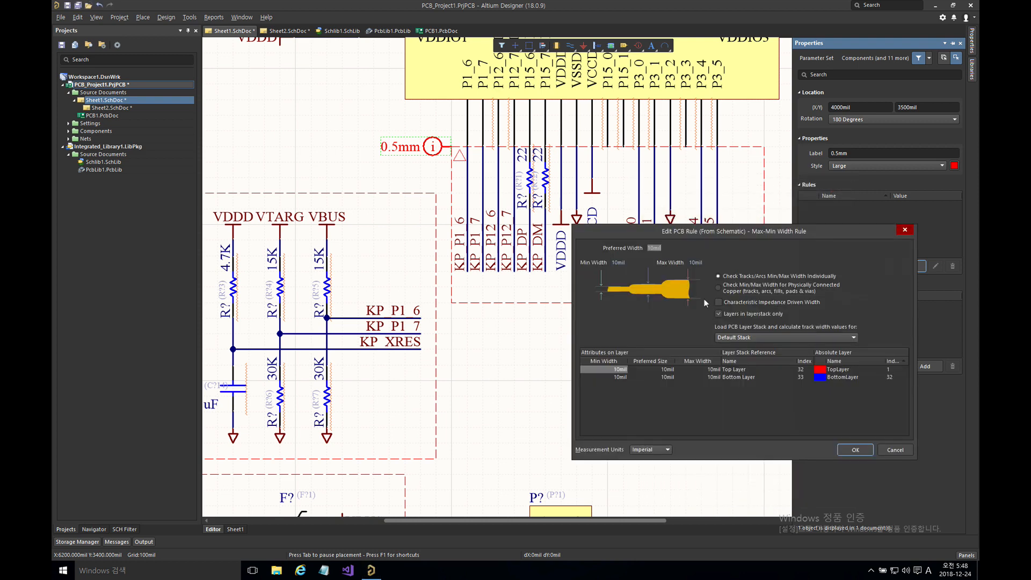
Set the minimum, preferred and maximum widths of the width rule to 0.5mm and confirm the rule.
{"action": "left_click", "coordinate": [618, 262]}
{"action": "left_click_drag", "start_coordinate": [629, 263], "coordinate": [607, 262]}
{"action": "key", "text": "Tab"}
{"action": "type", "text": "0.5mm"}
{"action": "key", "text": "Tab"}
{"action": "key", "text": "Tab"}
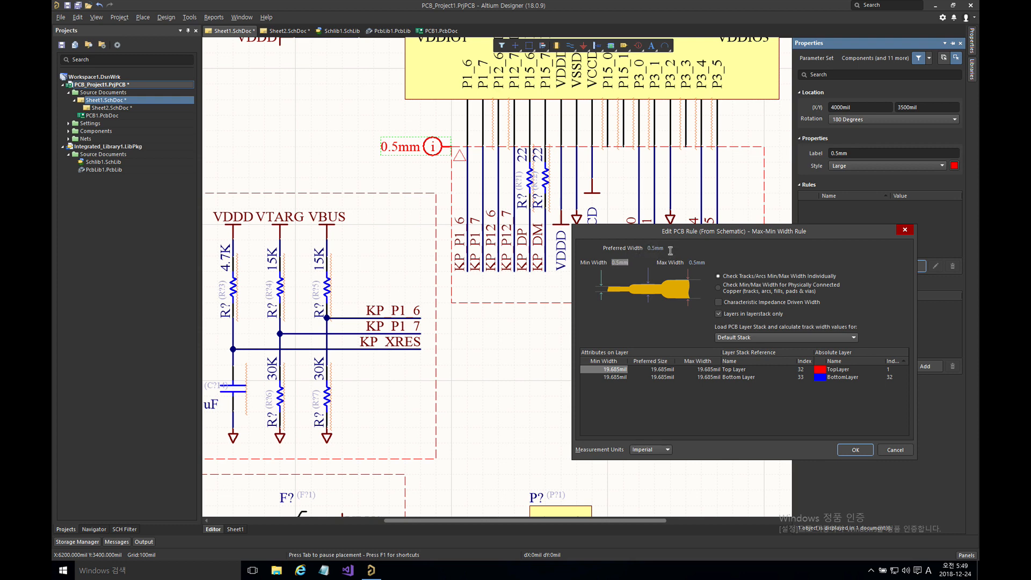
{"action": "left_click", "coordinate": [858, 453]}
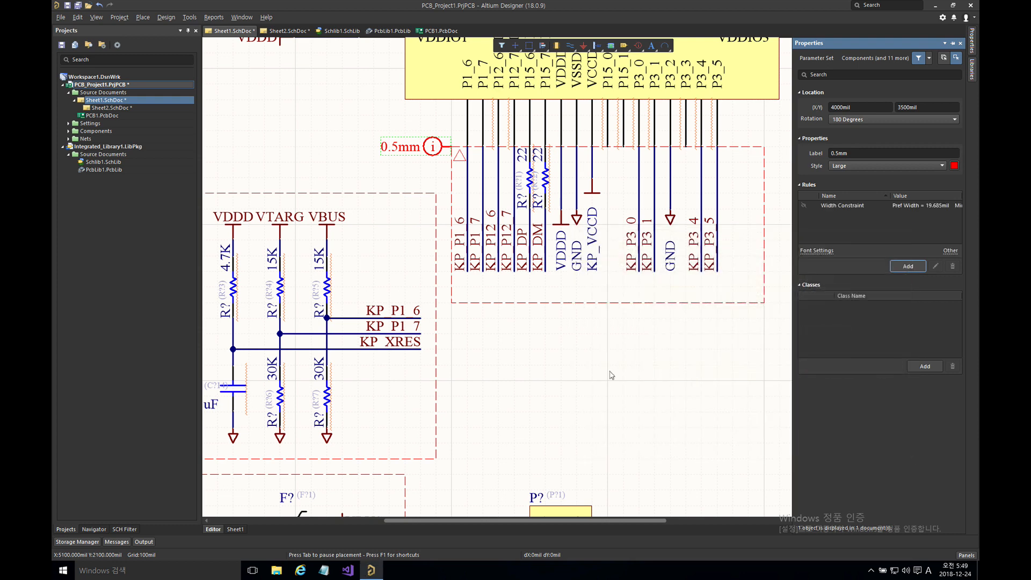
{"action": "left_click", "coordinate": [610, 376]}
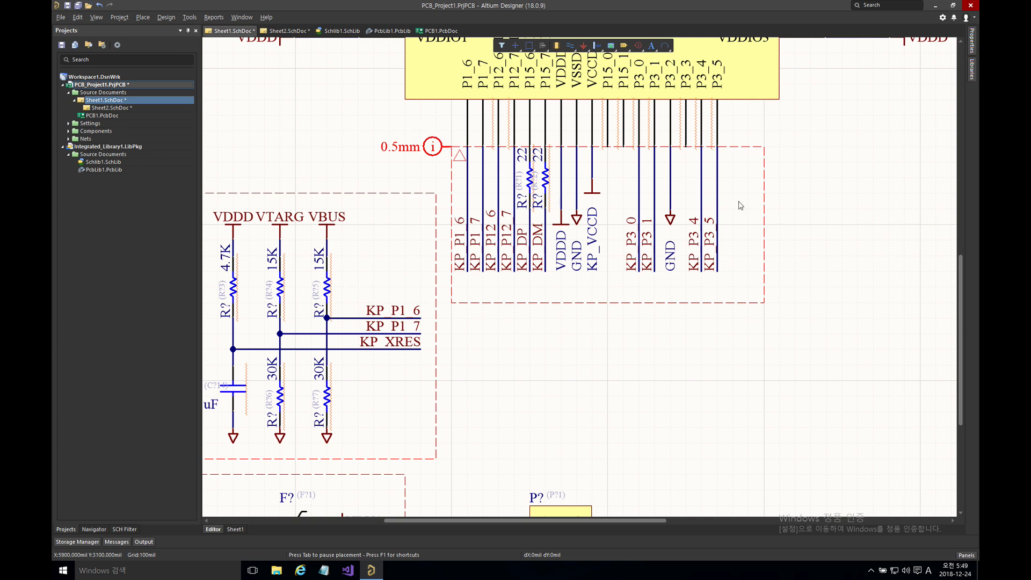
Place a copy of the 0.5mm parameter set on the VDDIO3 wire beside its VDDD port, rotated to hang downward.
{"action": "right_click_drag", "start_coordinate": [736, 205], "coordinate": [665, 250]}
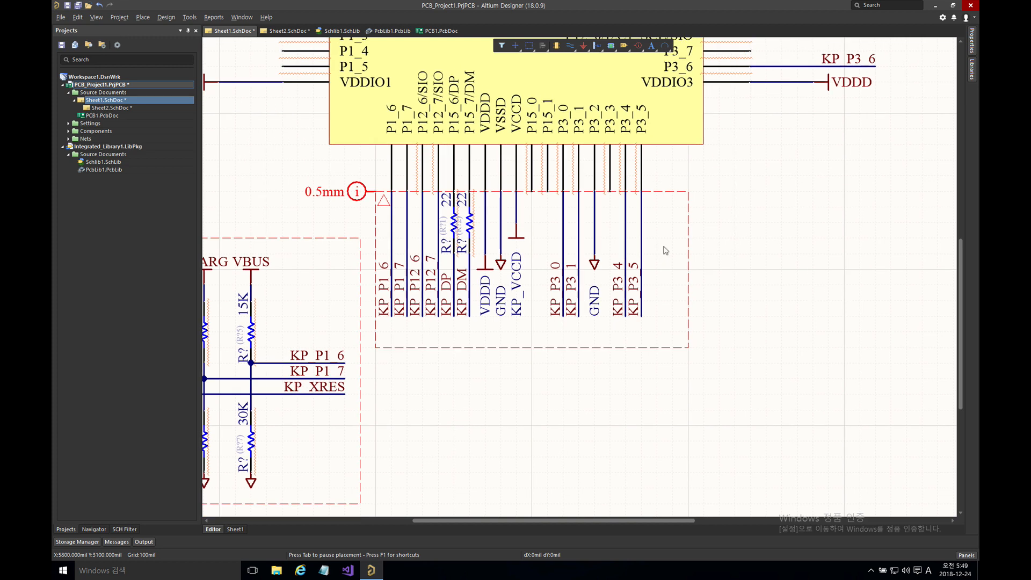
{"action": "left_click", "coordinate": [355, 191]}
{"action": "right_click_drag", "start_coordinate": [744, 184], "coordinate": [444, 362]}
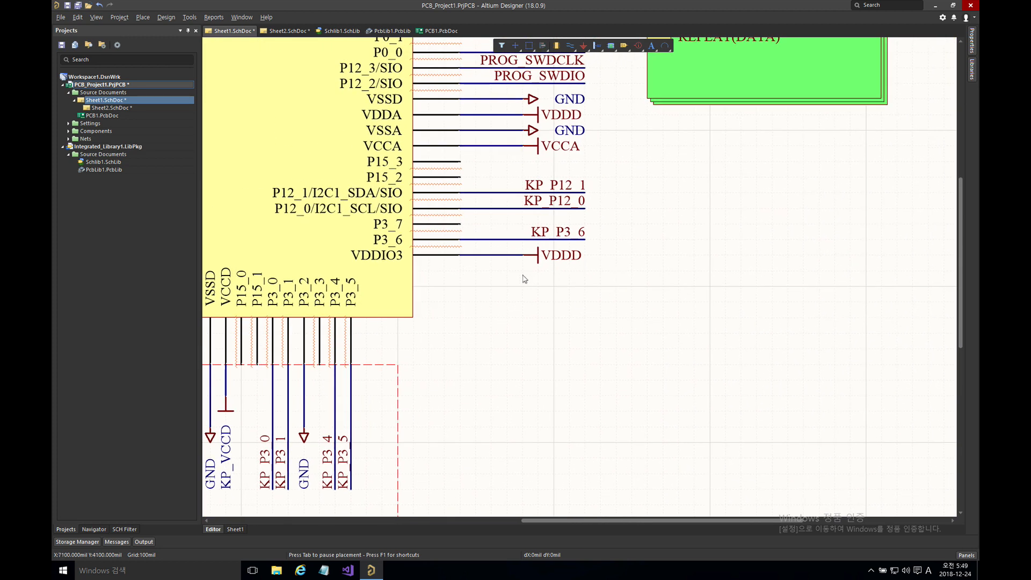
{"action": "key", "text": "space"}
{"action": "key", "text": "space"}
{"action": "key", "text": "space"}
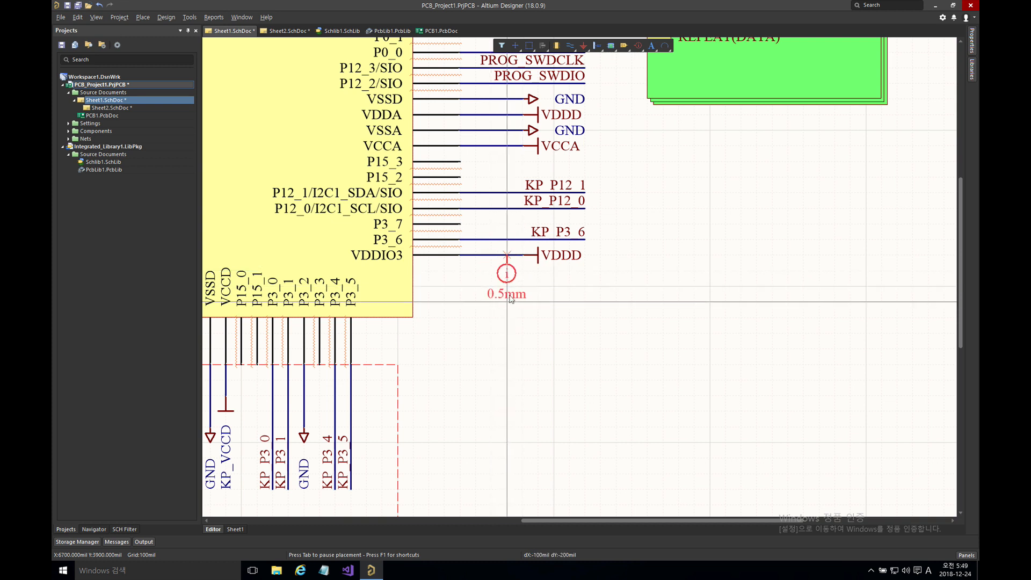
{"action": "right_click", "coordinate": [524, 304]}
{"action": "right_click", "coordinate": [604, 345]}
{"action": "left_click", "coordinate": [637, 280]}
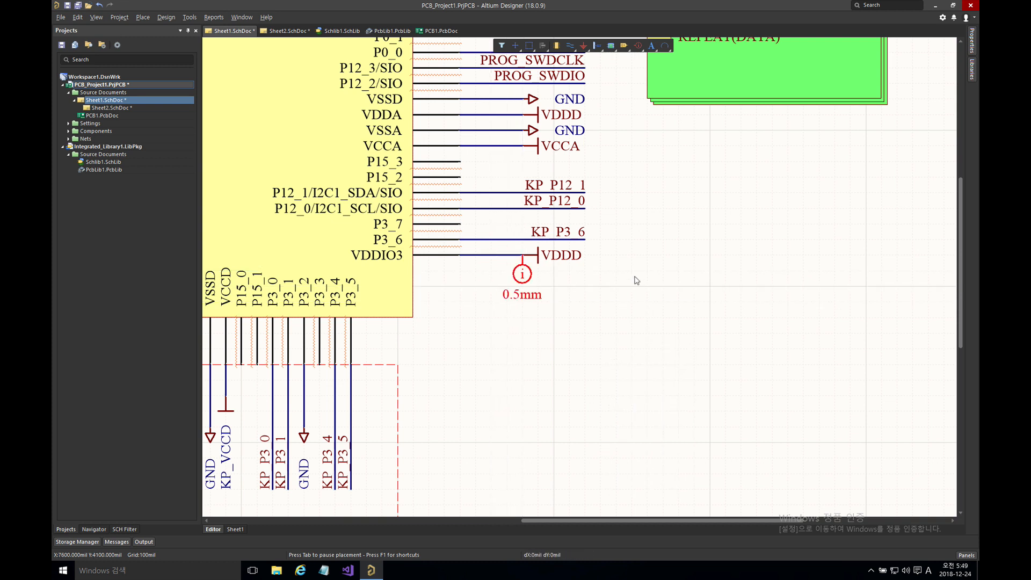
Delete both 0.5mm parameter sets, the one on the VDDIO3 wire and the one on the blanket's corner.
{"action": "right_click_drag", "start_coordinate": [345, 453], "coordinate": [554, 344]}
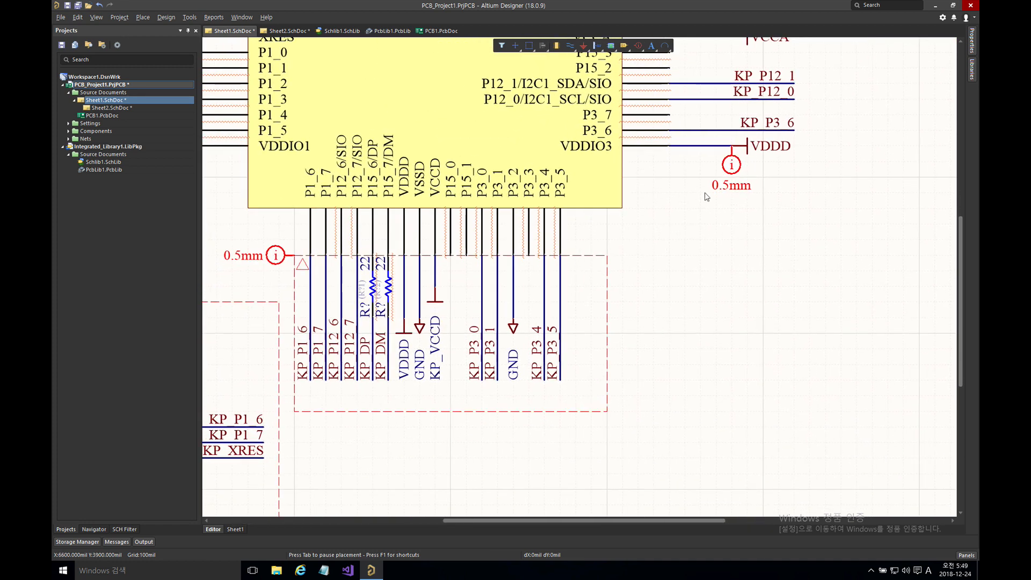
{"action": "right_click_drag", "start_coordinate": [708, 198], "coordinate": [646, 275]}
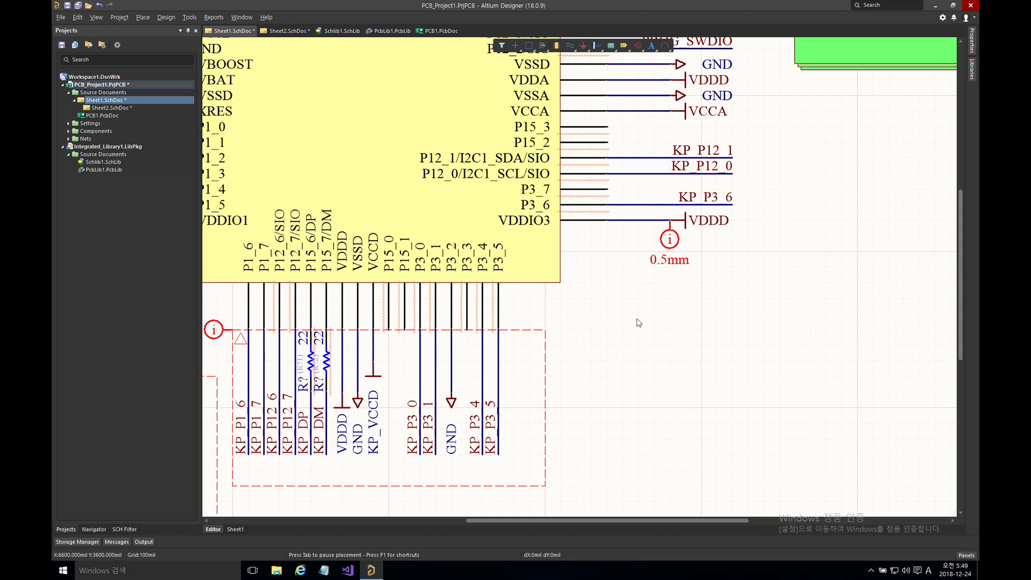
{"action": "right_click_drag", "start_coordinate": [590, 350], "coordinate": [688, 269]}
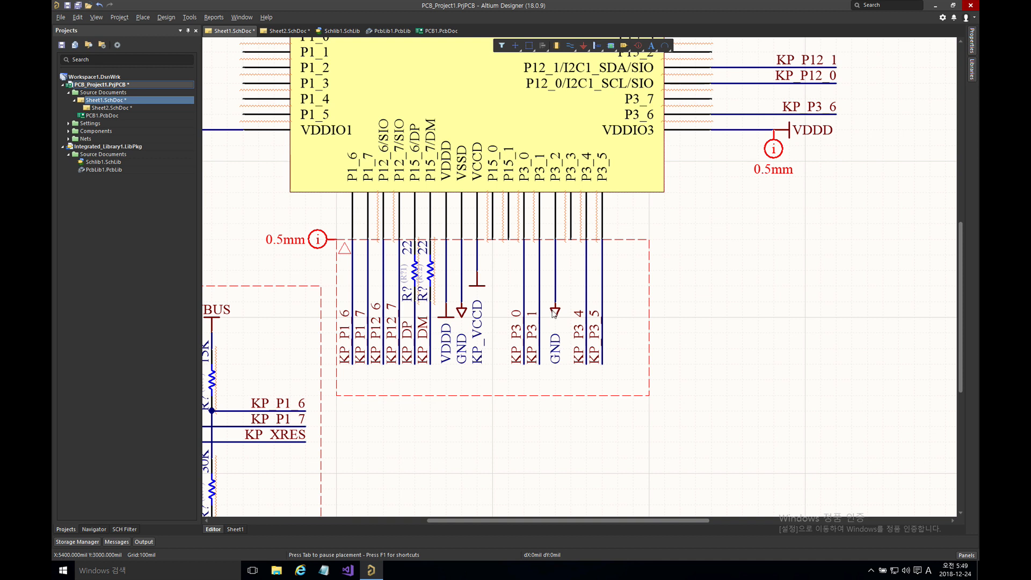
{"action": "scroll", "coordinate": [636, 277], "scroll_direction": "up", "scroll_amount": 1}
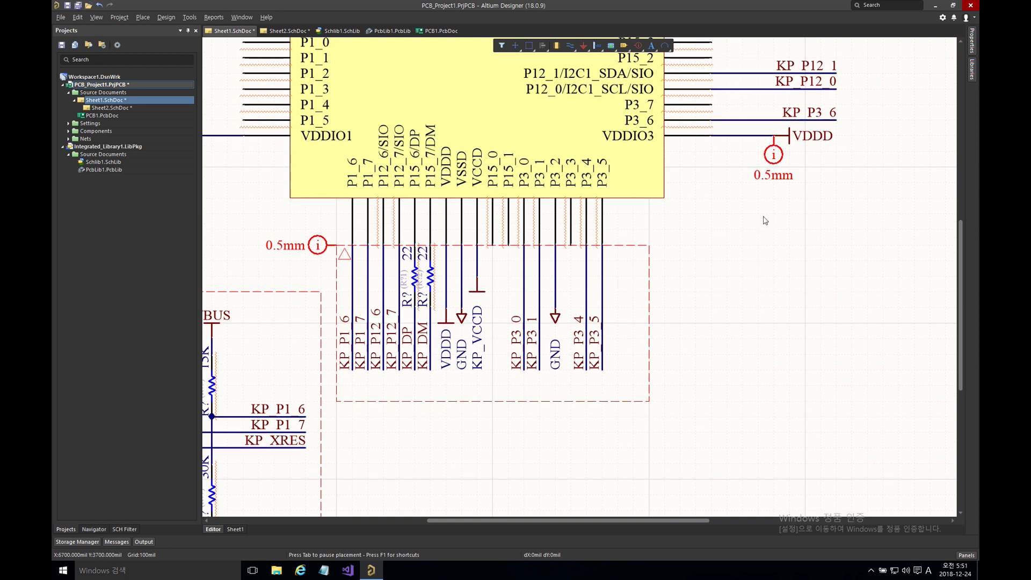
{"action": "left_click", "coordinate": [778, 159]}
{"action": "key", "text": "Delete"}
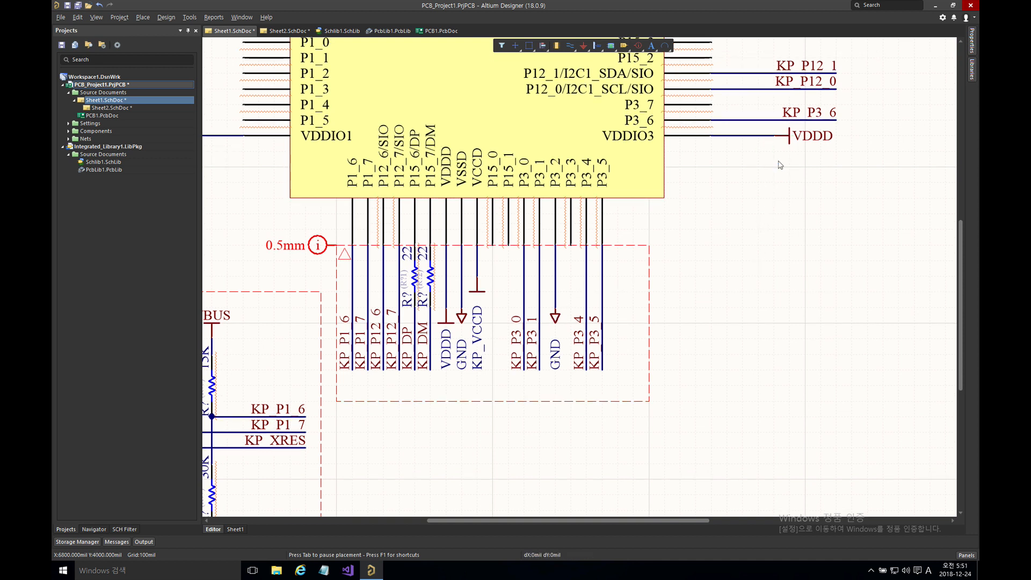
{"action": "left_click", "coordinate": [318, 246]}
{"action": "key", "text": "Delete"}
Shrink the blanket below the chip to about 300 by 500 mil around the KP_DP and KP_DM net labels.
{"action": "left_click", "coordinate": [337, 271]}
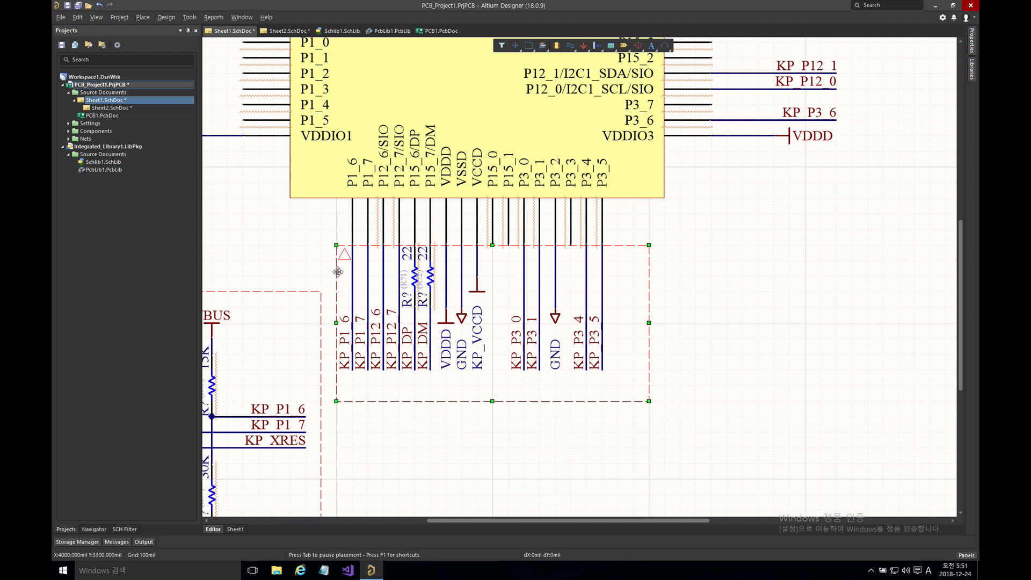
{"action": "left_click_drag", "start_coordinate": [336, 245], "coordinate": [399, 307]}
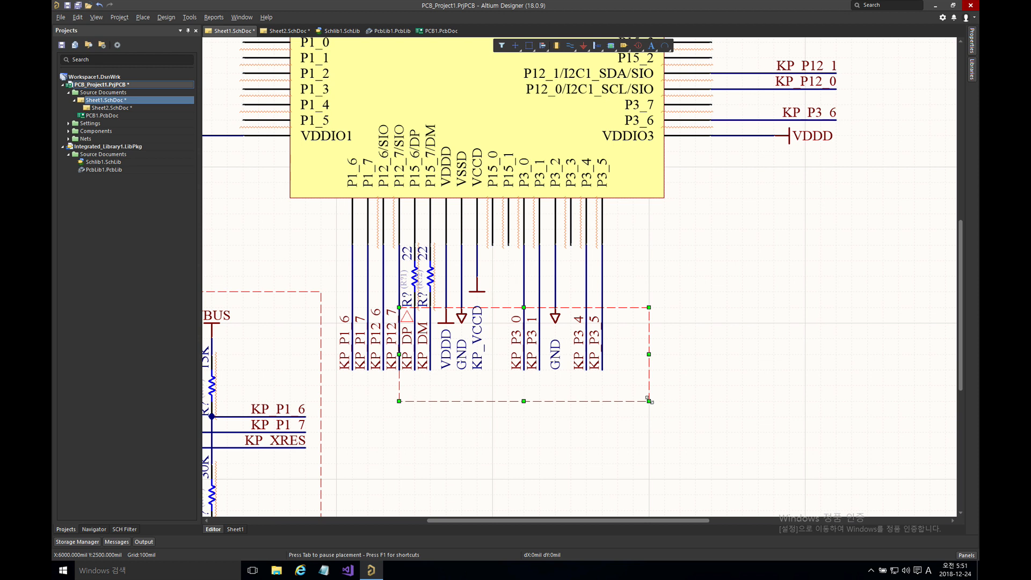
{"action": "left_click_drag", "start_coordinate": [649, 400], "coordinate": [439, 379]}
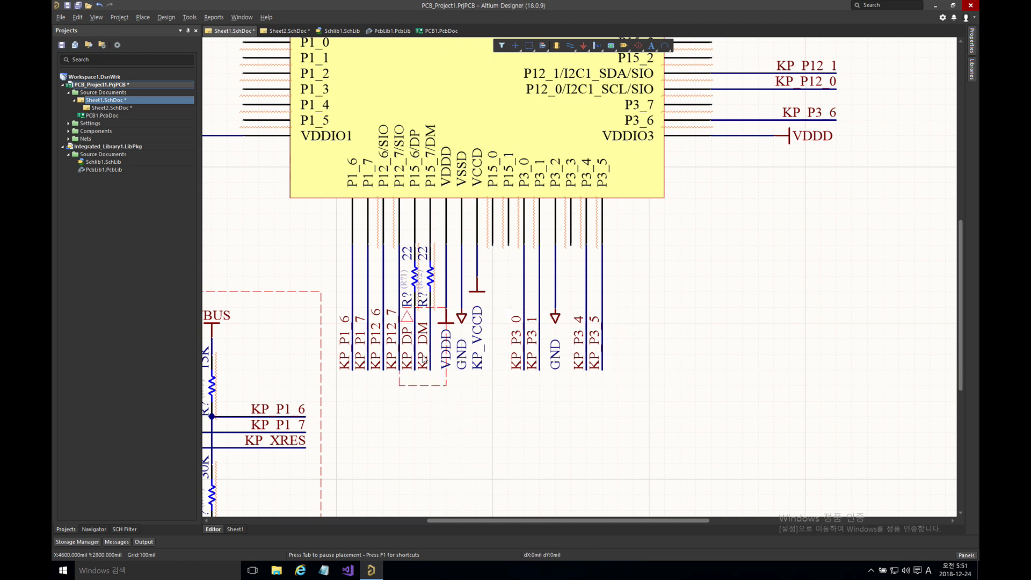
Rename the KP_DM net label below the P15_7/DM pin as KP_N.
{"action": "right_click_drag", "start_coordinate": [423, 360], "coordinate": [495, 305]}
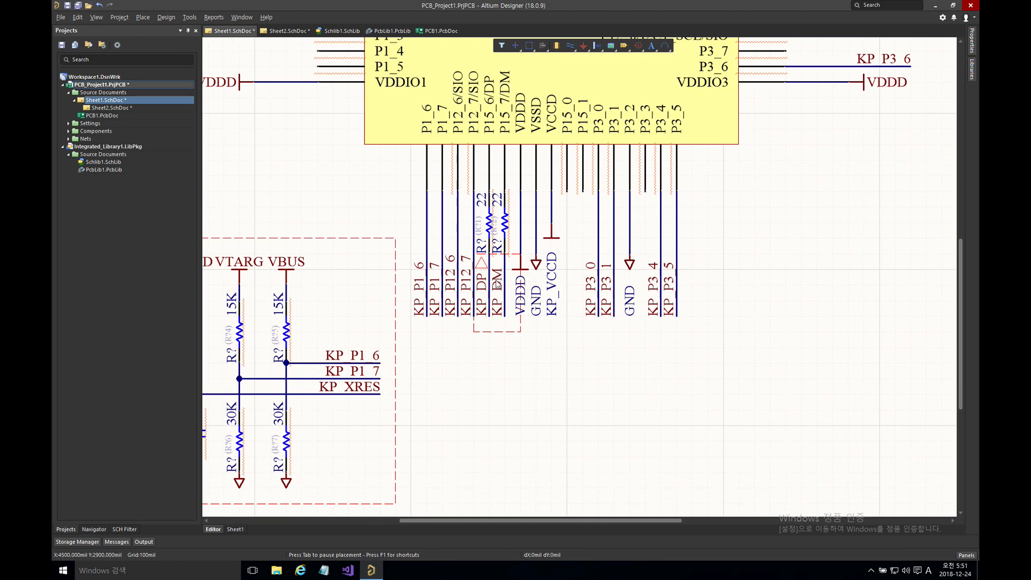
{"action": "key", "text": "Tab"}
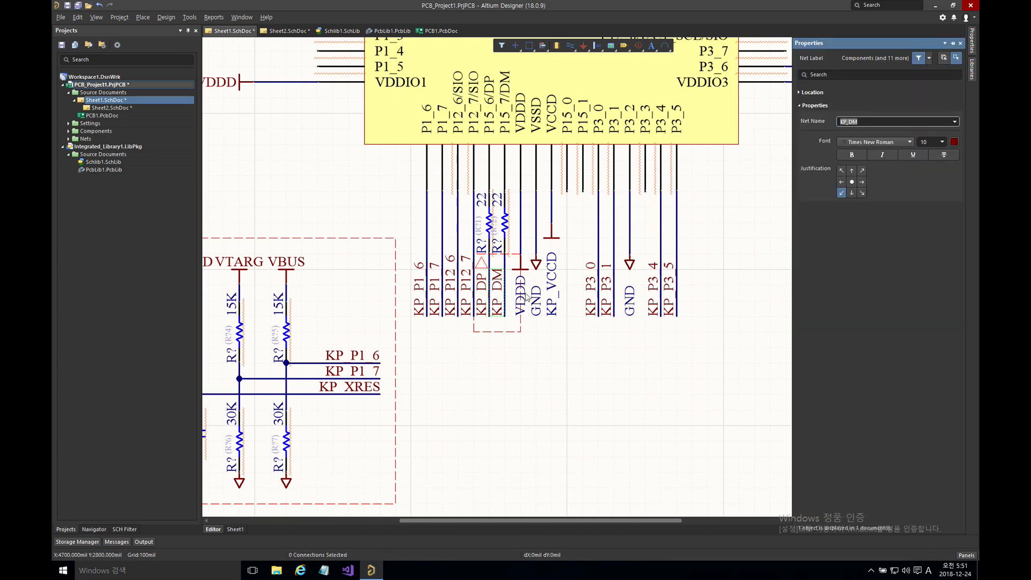
{"action": "left_click", "coordinate": [883, 123]}
{"action": "key", "text": "Return"}
Rename the KP_DP net label below the P15_6/DP pin as KP_P.
{"action": "left_click", "coordinate": [487, 292]}
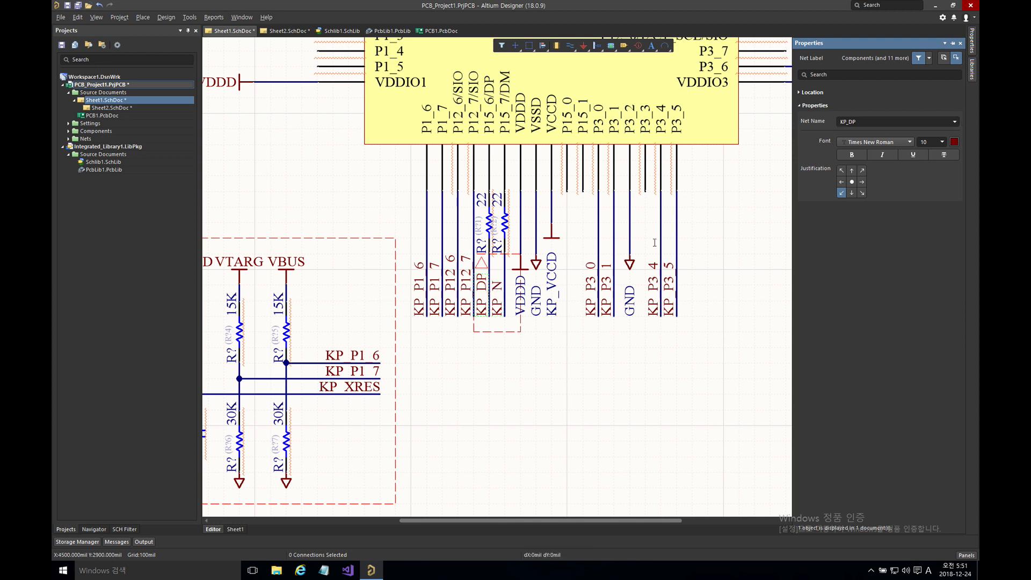
{"action": "left_click", "coordinate": [871, 122]}
{"action": "type", "text": "P0_0"}
{"action": "key", "text": "Return"}
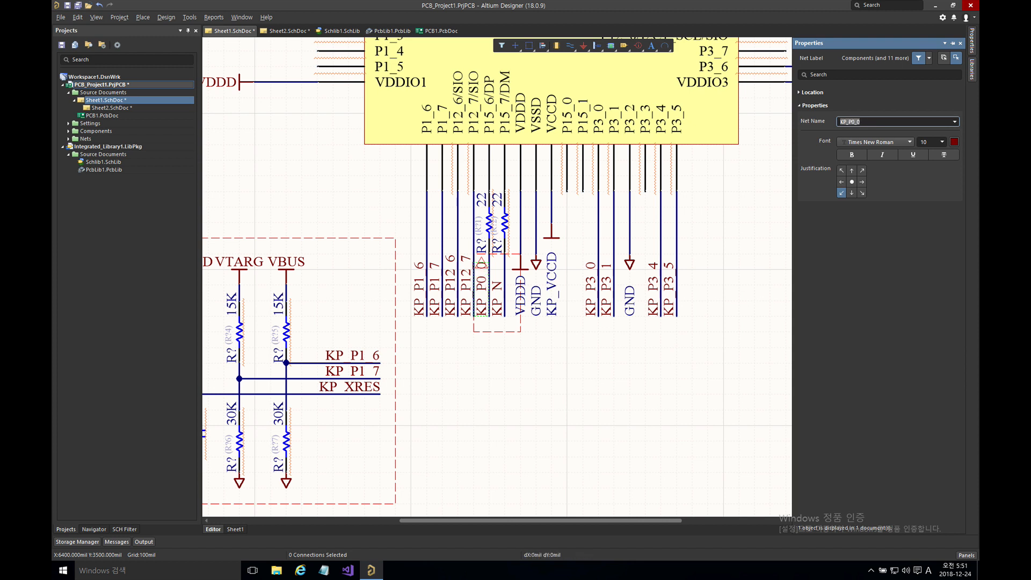
{"action": "left_click", "coordinate": [863, 122]}
{"action": "left_click", "coordinate": [666, 375]}
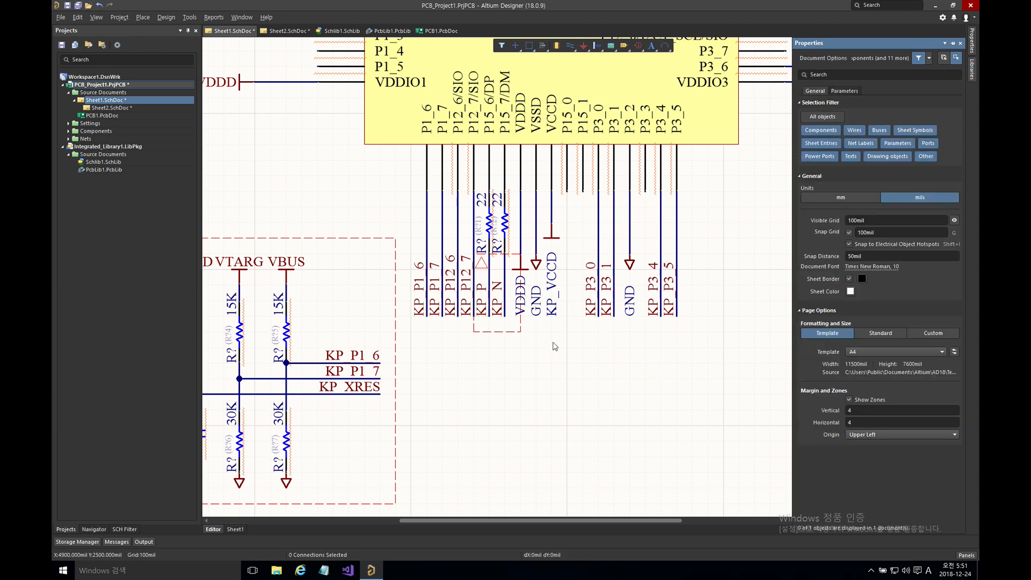
Place a differential pair directive on the lower-left corner of the blanket around KP_P and KP_N.
{"action": "left_click", "coordinate": [141, 18]}
{"action": "mouse_move", "coordinate": [187, 168]}
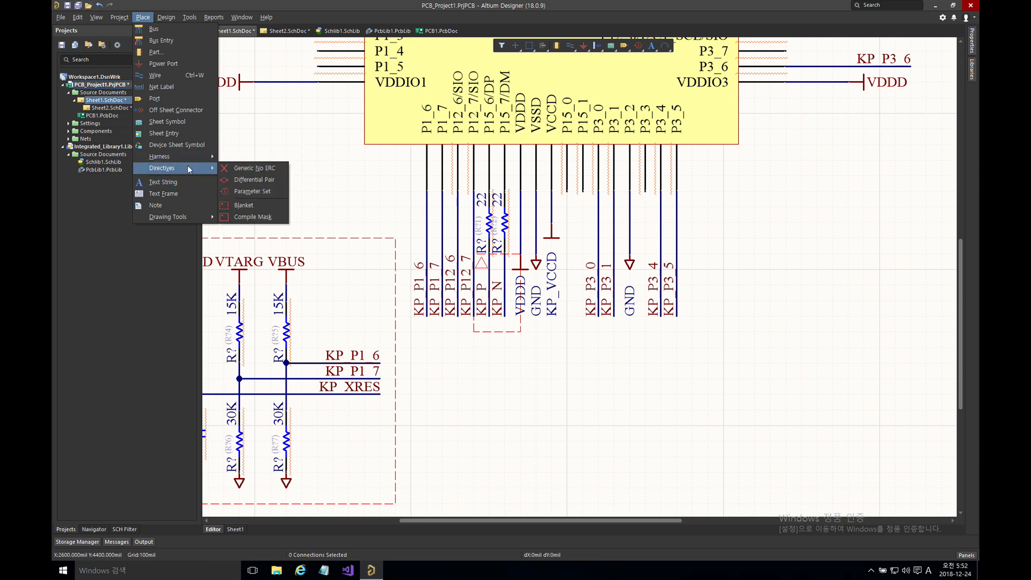
{"action": "left_click", "coordinate": [253, 179]}
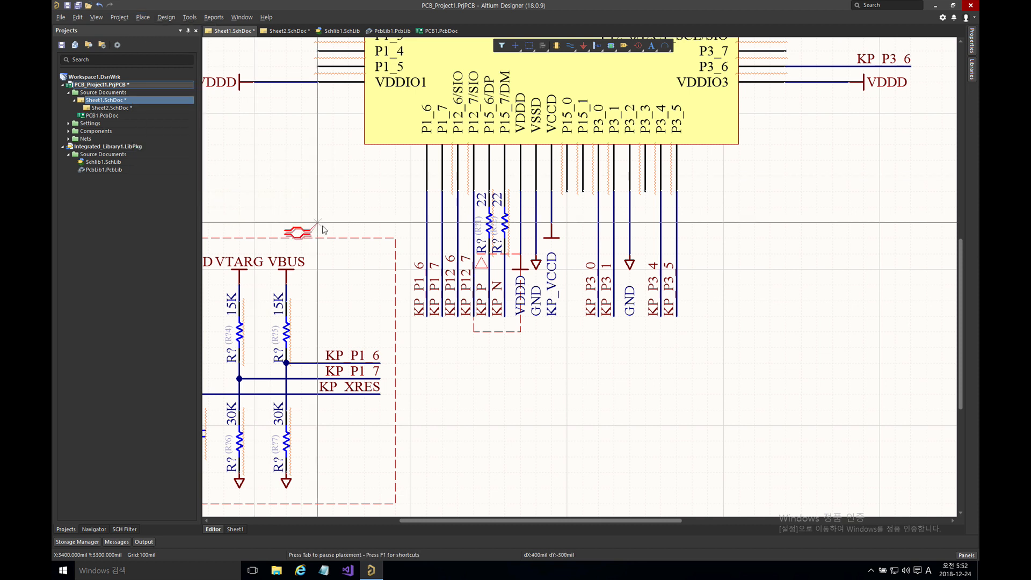
{"action": "left_click", "coordinate": [474, 339]}
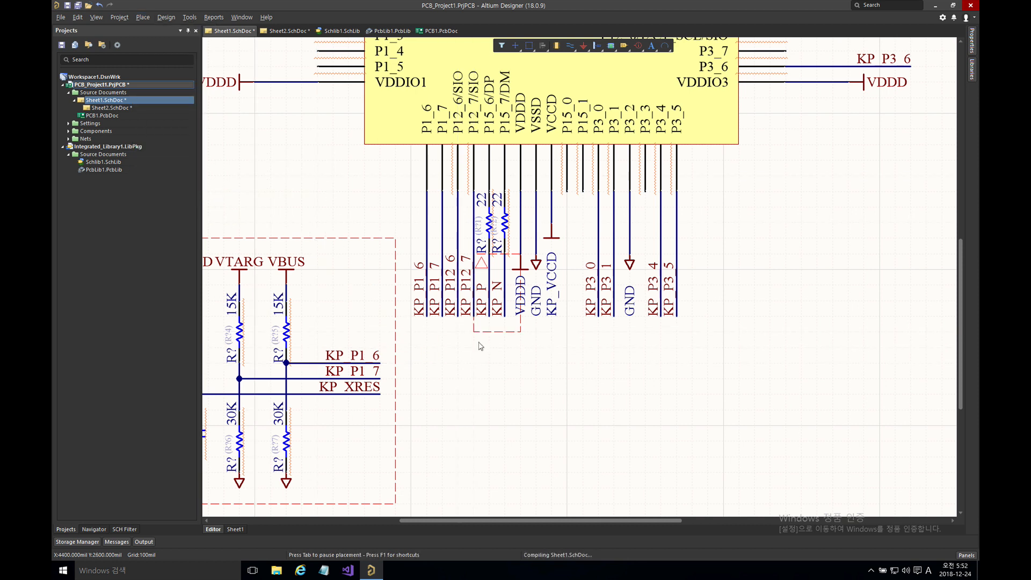
Add a Differential Pairs Routing rule to the differential pair directive on the blanket.
{"action": "key", "text": "Tab"}
{"action": "key", "text": "Tab"}
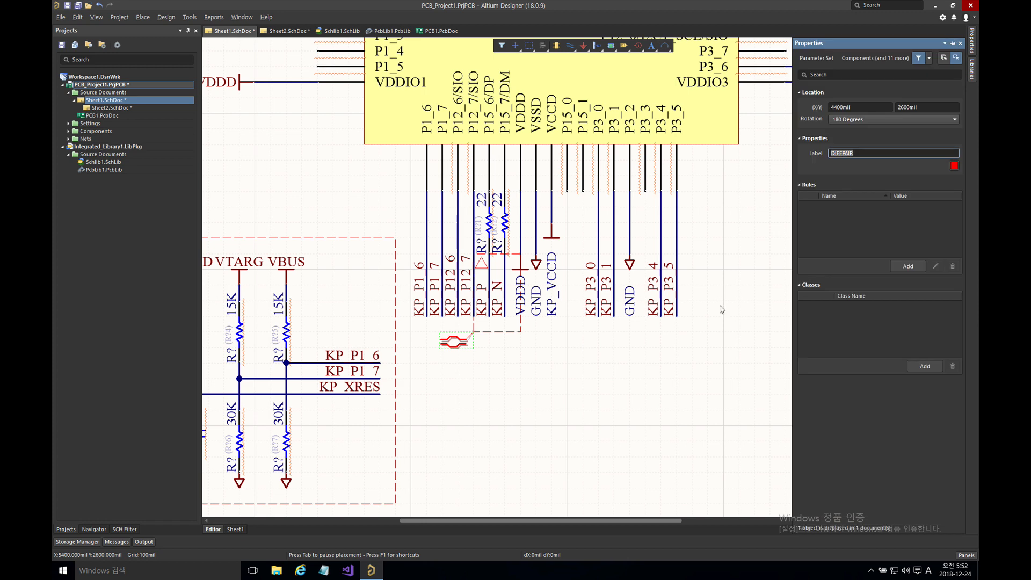
{"action": "left_click", "coordinate": [914, 265]}
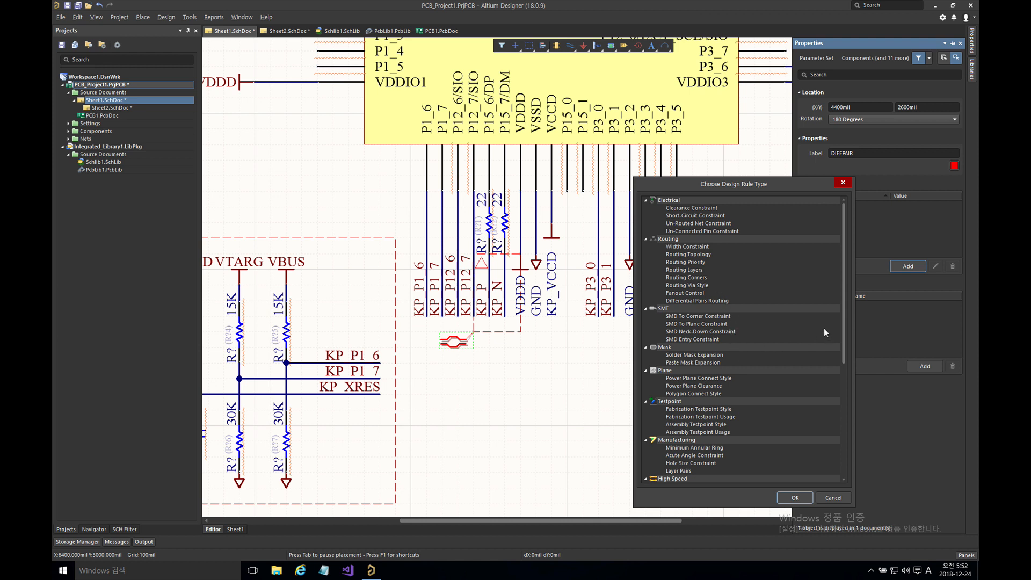
{"action": "left_click_drag", "start_coordinate": [842, 326], "coordinate": [801, 383]}
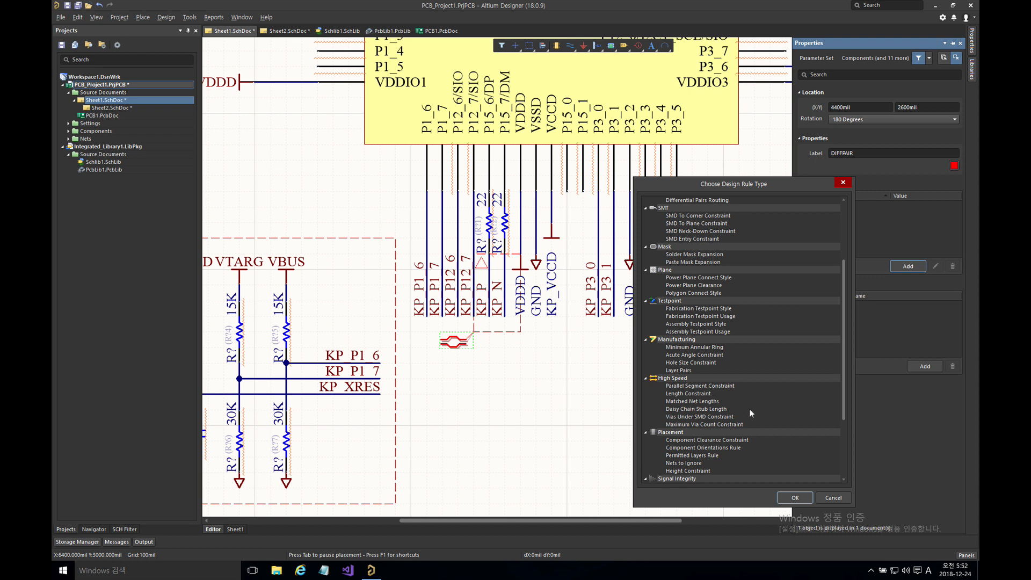
{"action": "scroll", "coordinate": [750, 408], "scroll_direction": "down", "scroll_amount": 2}
{"action": "scroll", "coordinate": [750, 411], "scroll_direction": "down", "scroll_amount": 3}
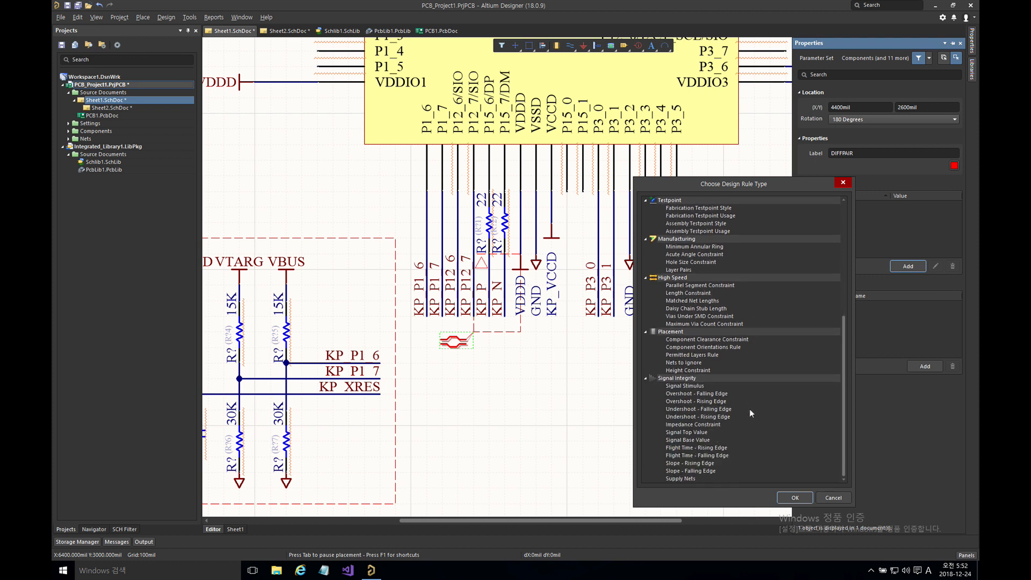
{"action": "scroll", "coordinate": [749, 408], "scroll_direction": "up", "scroll_amount": 9}
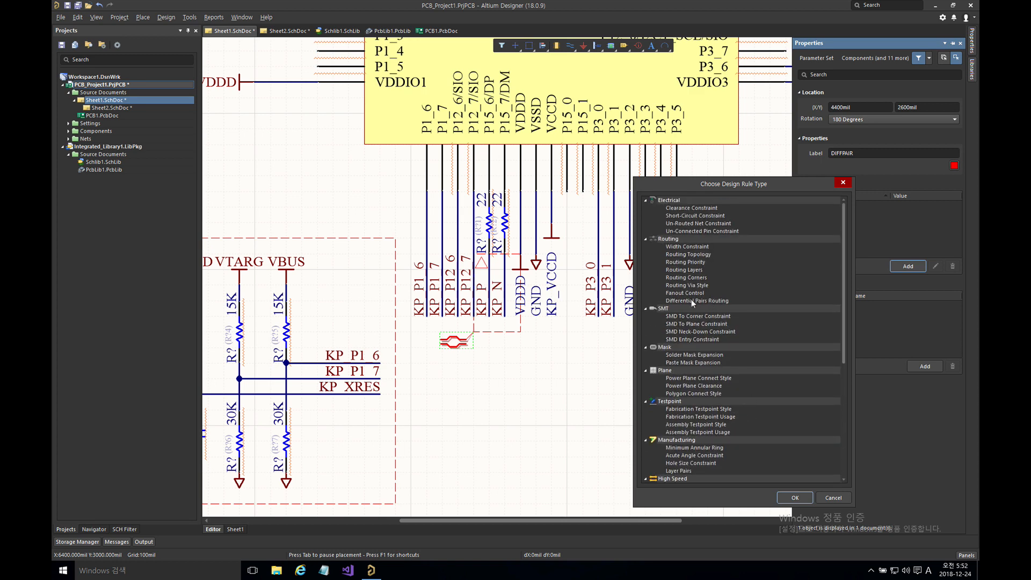
{"action": "left_click", "coordinate": [691, 300]}
{"action": "left_click", "coordinate": [799, 497]}
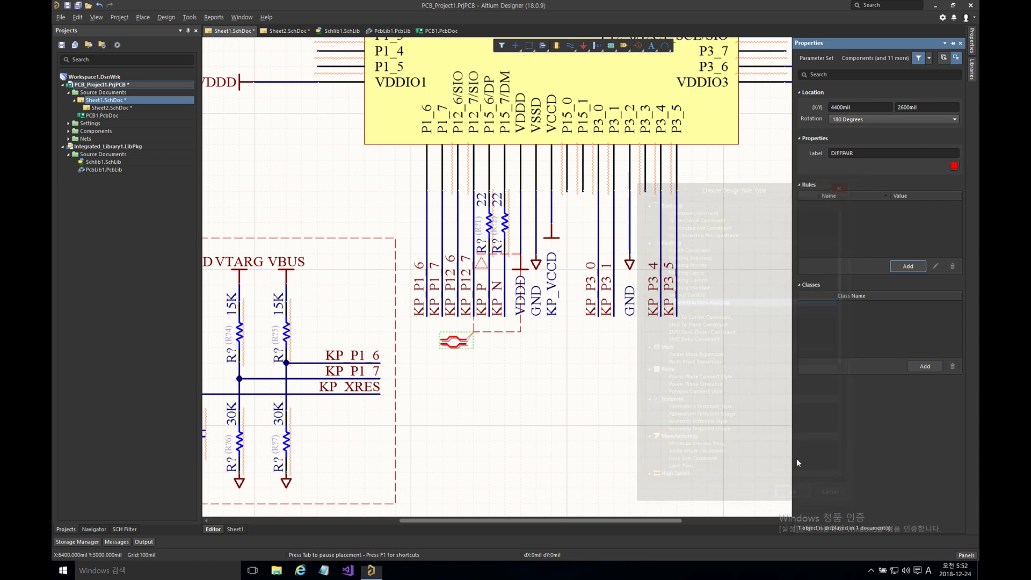